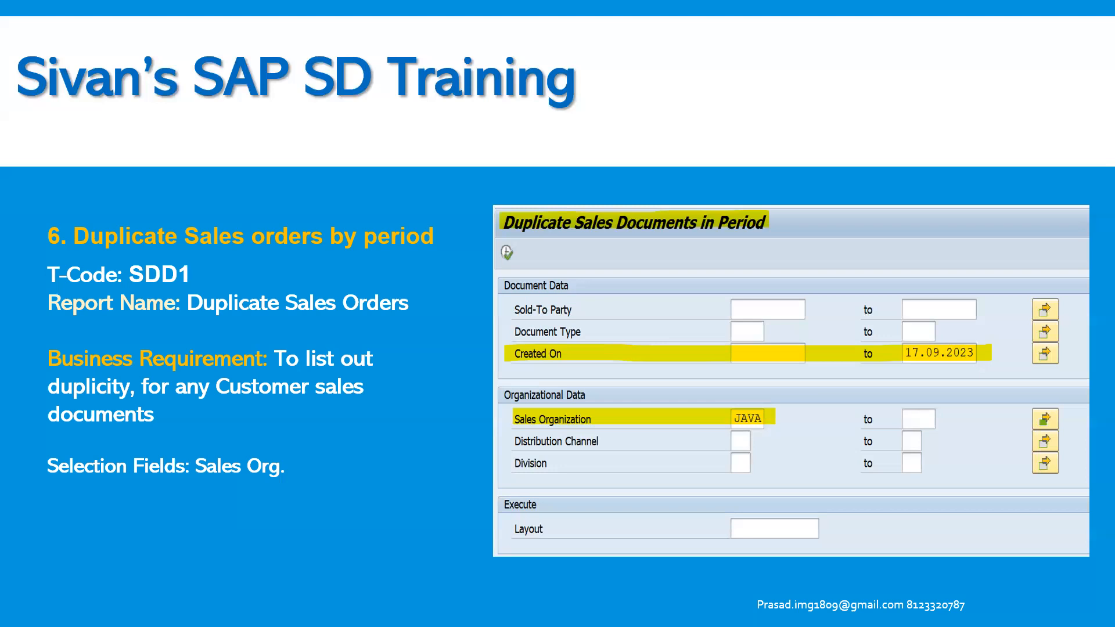
# Leave the slide show and return to the presentation's title slide.
pyautogui.press('Right')
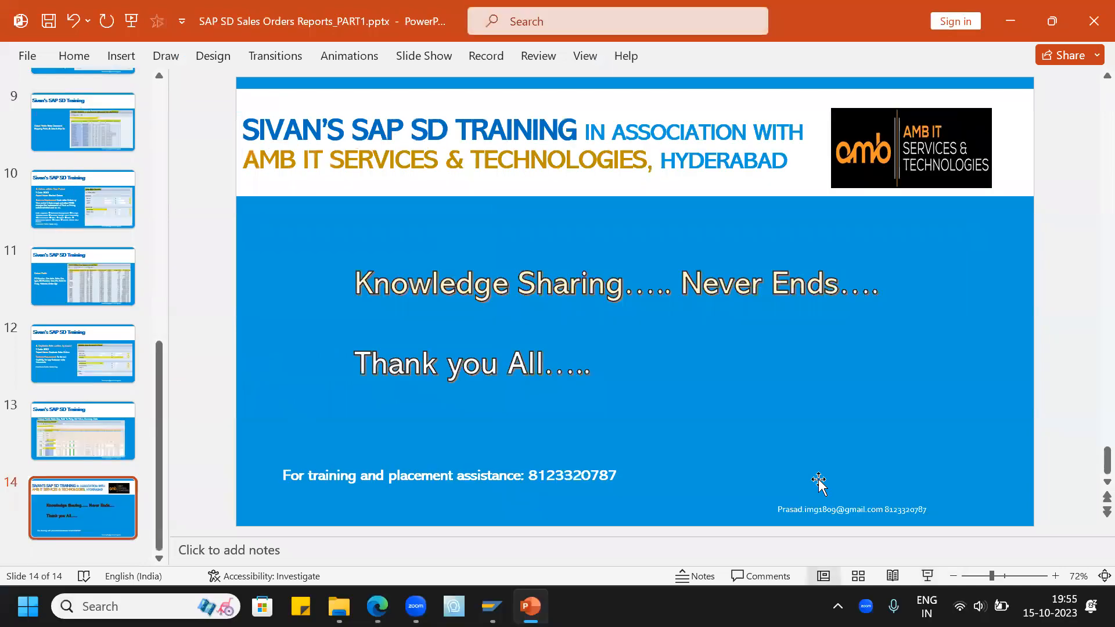
pyautogui.scroll(5, 712, 438)
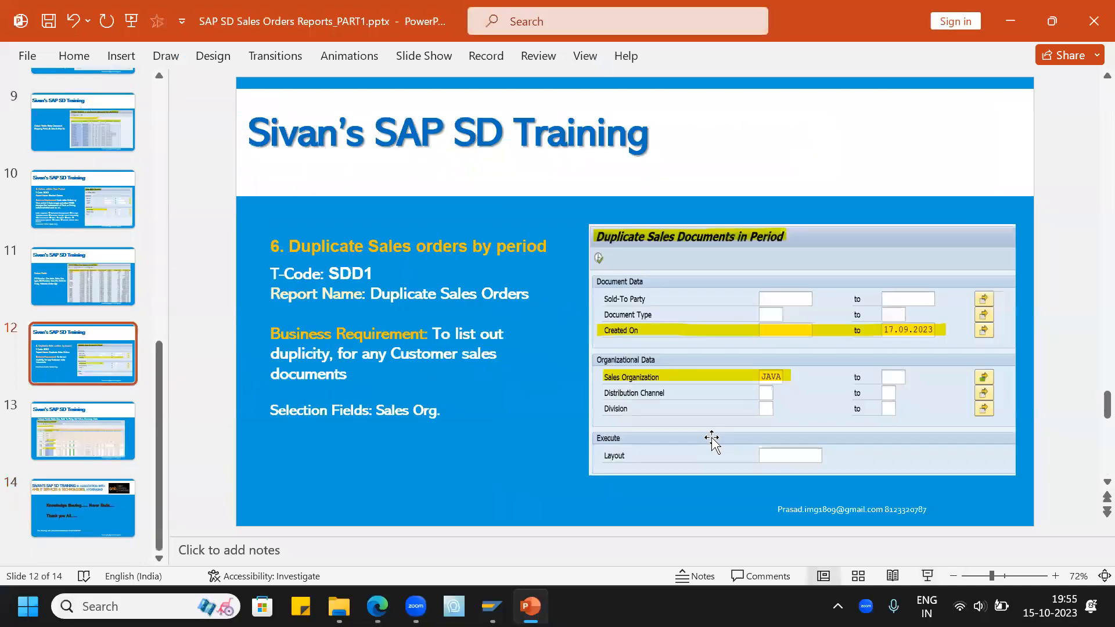
pyautogui.scroll(8, 703, 447)
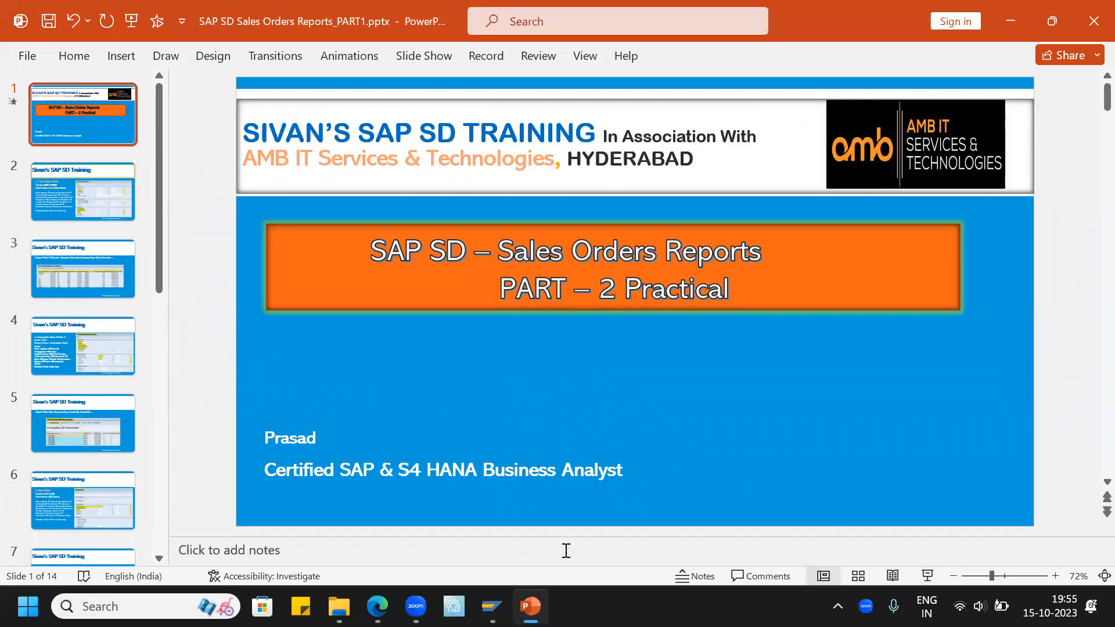
# Switch to SAP and log on to client 800 with the user name and account password.
pyautogui.click(491, 606)
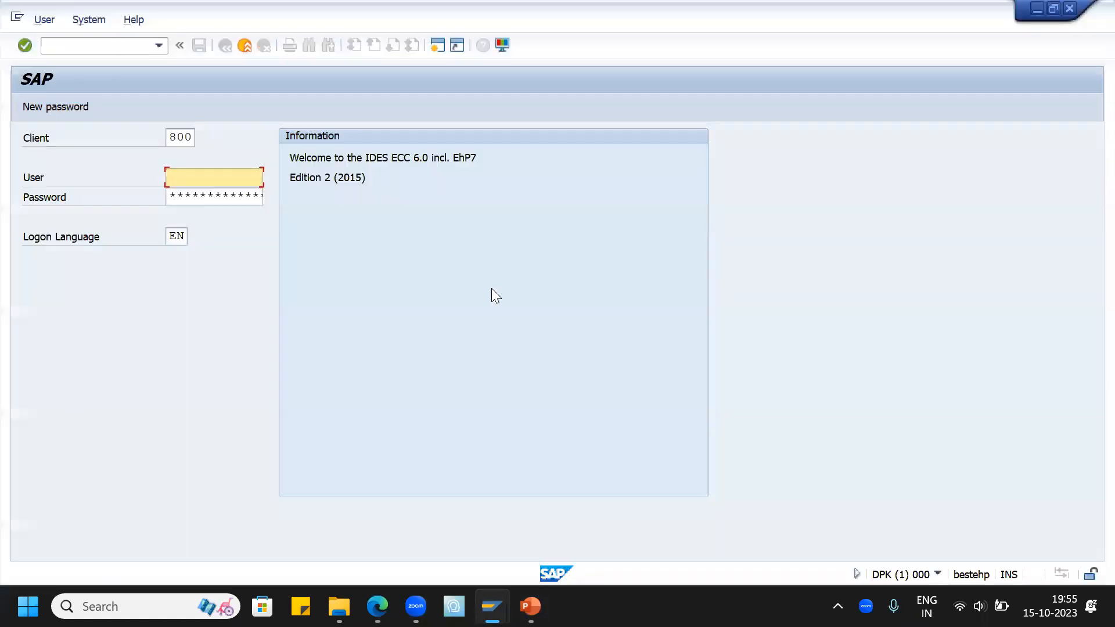
pyautogui.click(241, 183)
pyautogui.click(239, 193)
pyautogui.press('Tab')
pyautogui.write('********')
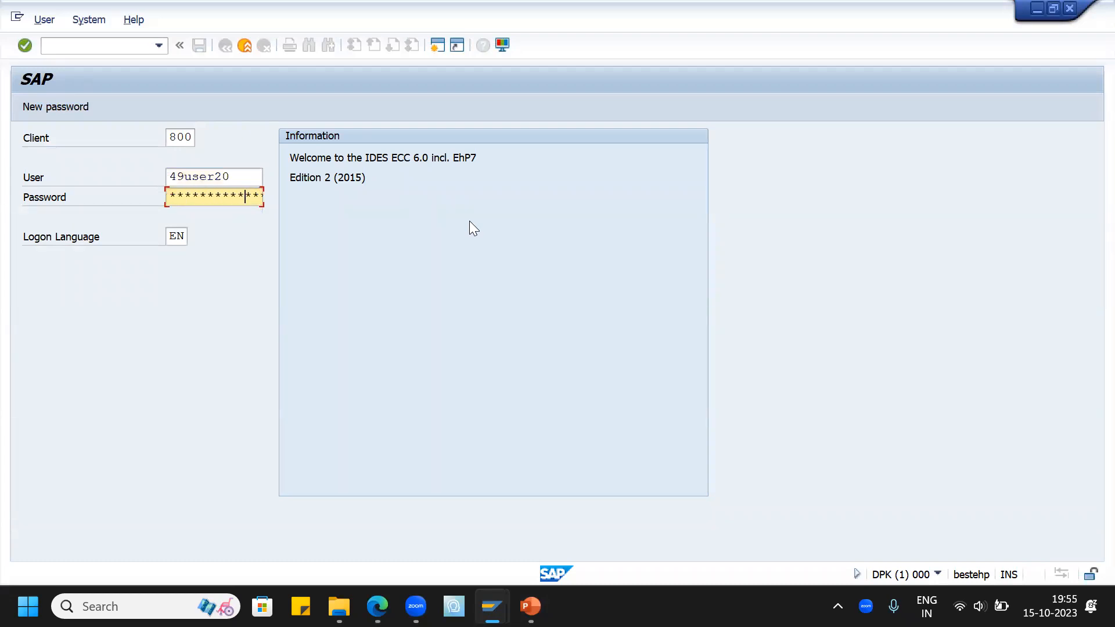
pyautogui.press('Return')
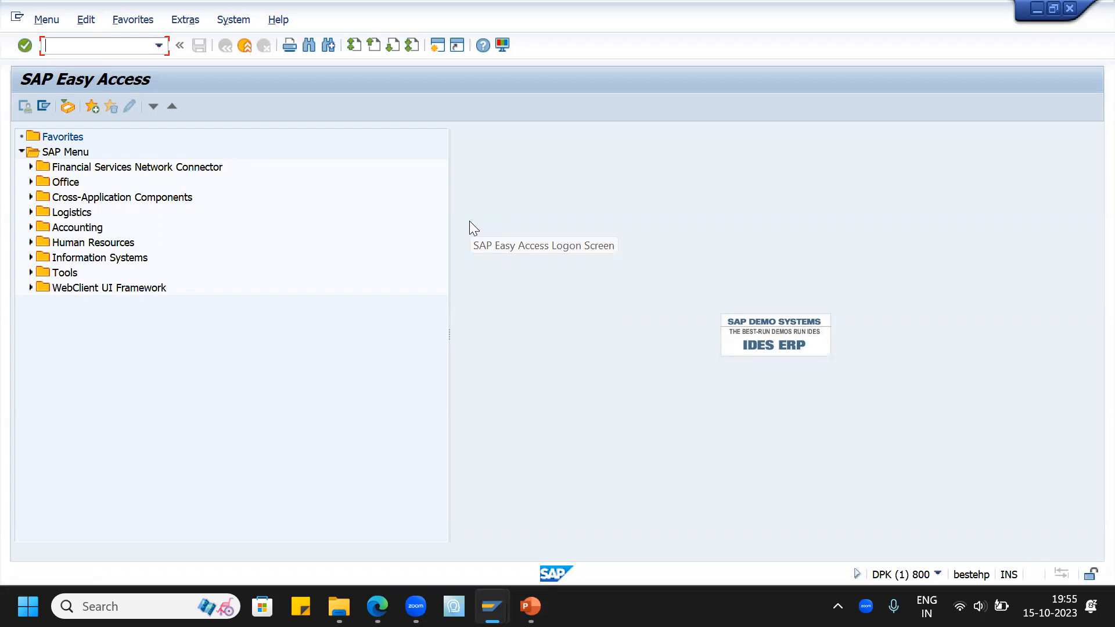
# Open transaction VA05N and set the selection criterion to Open Sales Orders.
pyautogui.write('va05n')
pyautogui.press('Return')
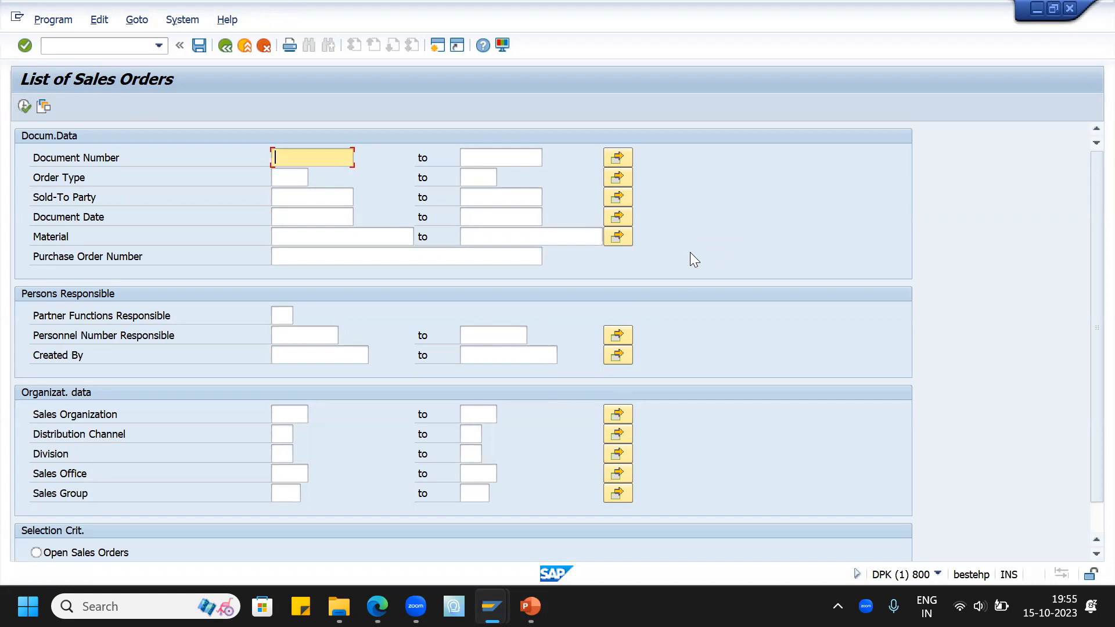
pyautogui.scroll(-1, 126, 430)
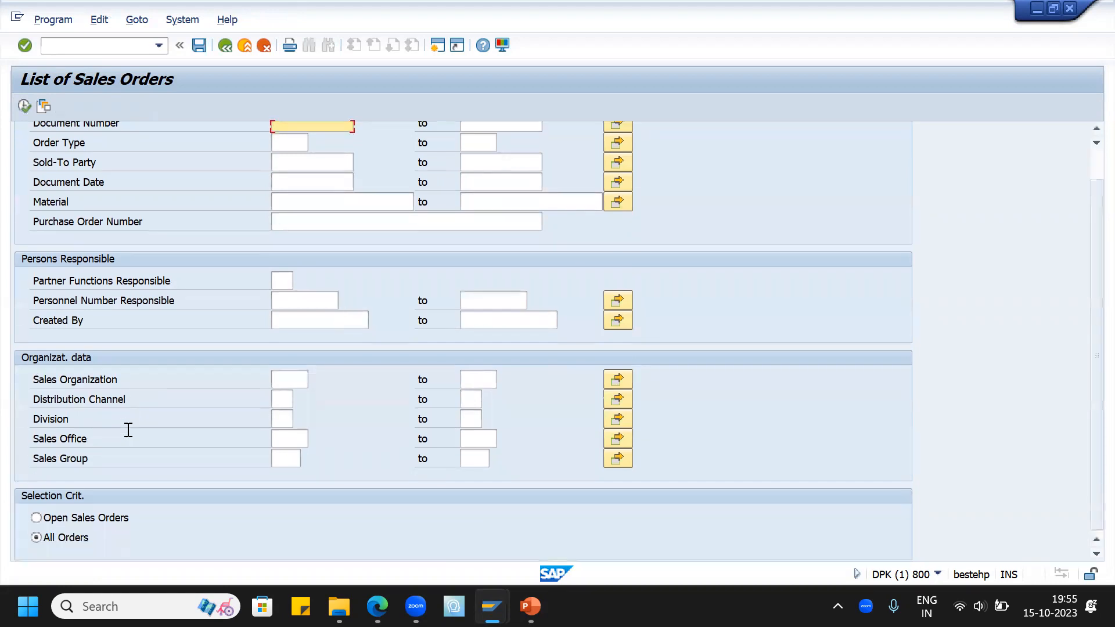
pyautogui.click(94, 519)
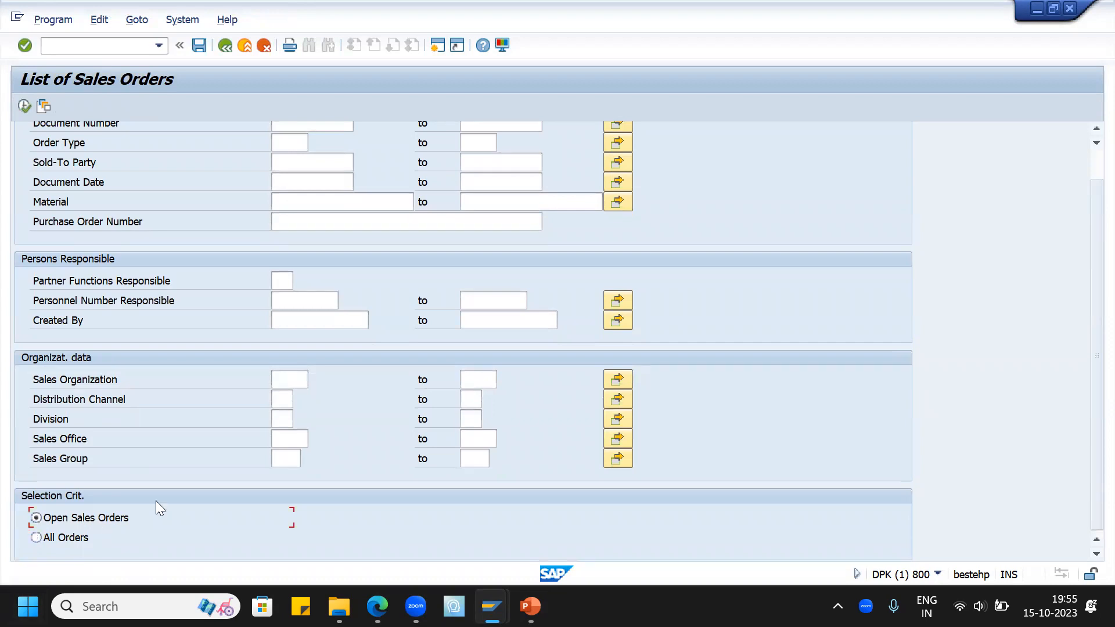
pyautogui.scroll(1, 221, 326)
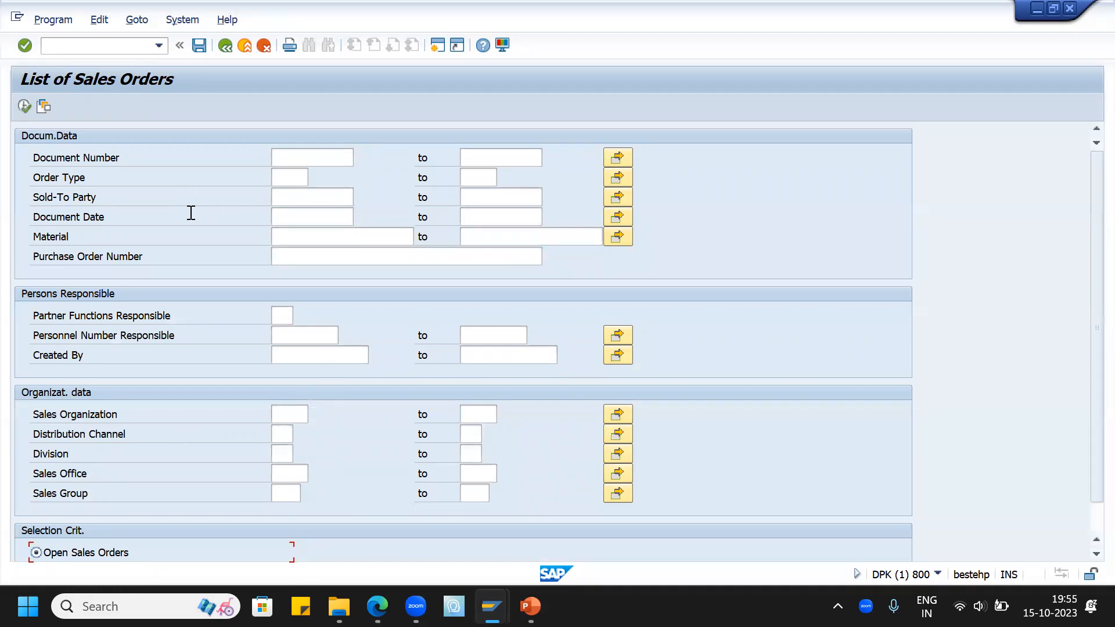
pyautogui.click(284, 195)
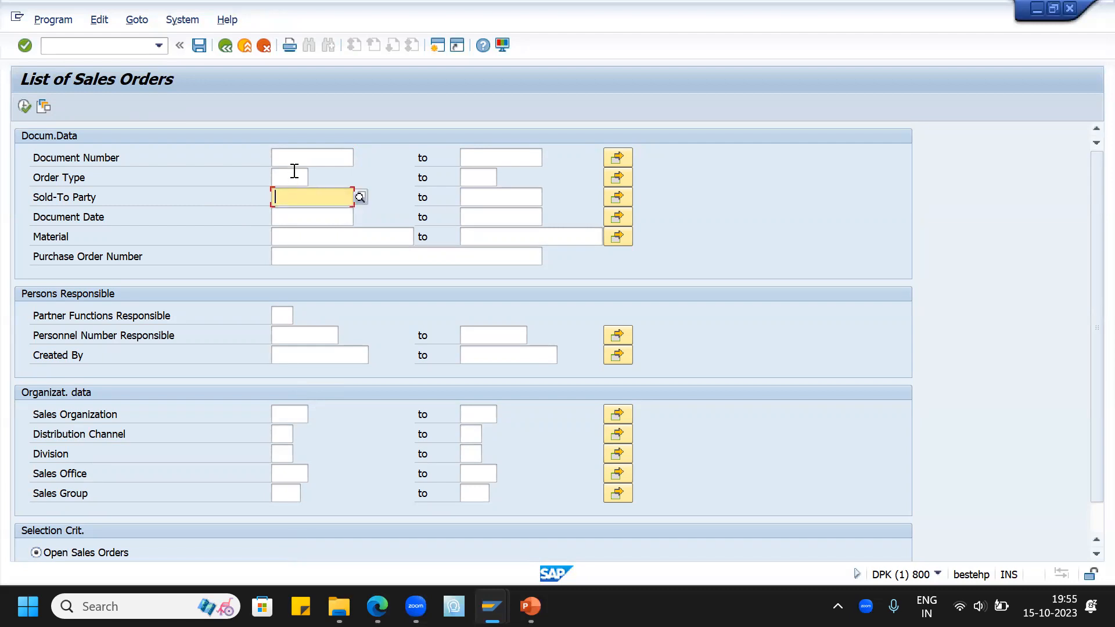
pyautogui.click(290, 175)
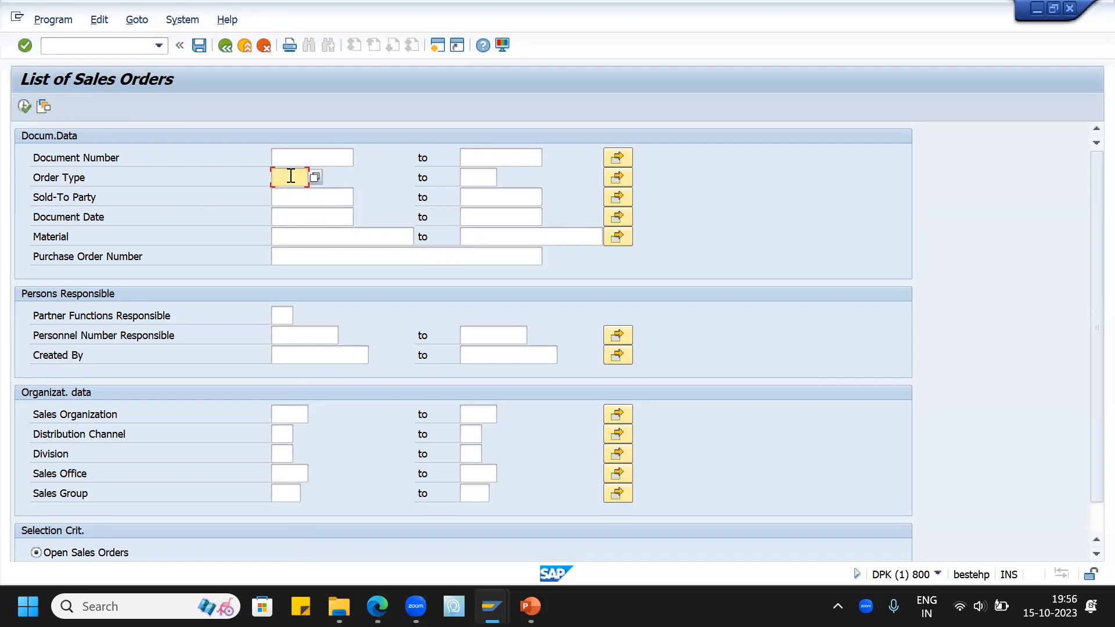
pyautogui.click(291, 238)
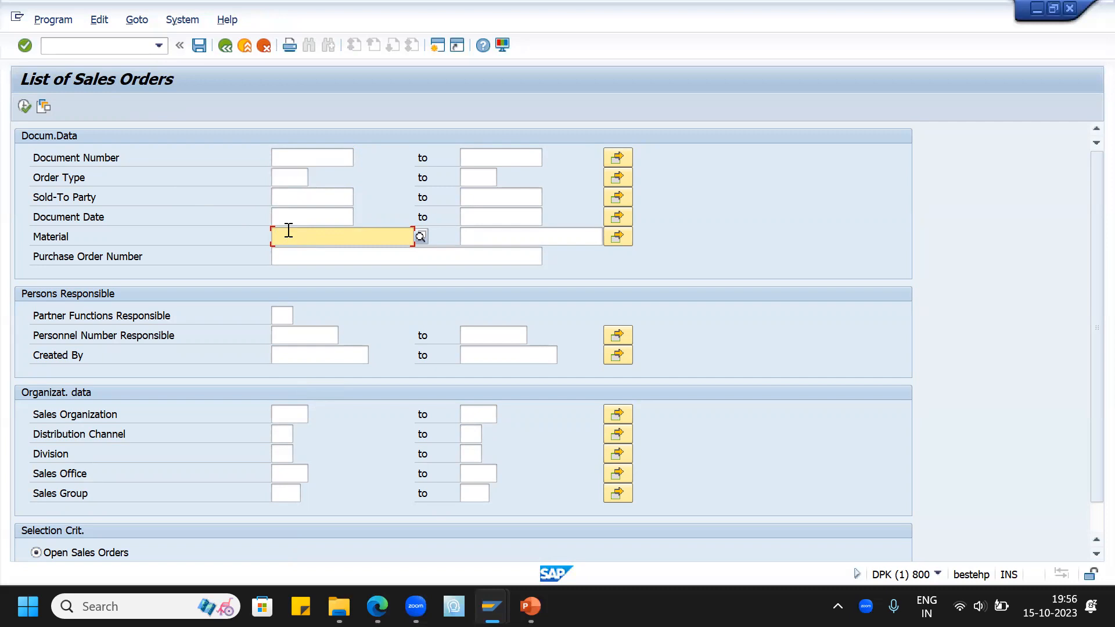
# Set the Sales Organization to JAVA in the organizational data.
pyautogui.click(284, 417)
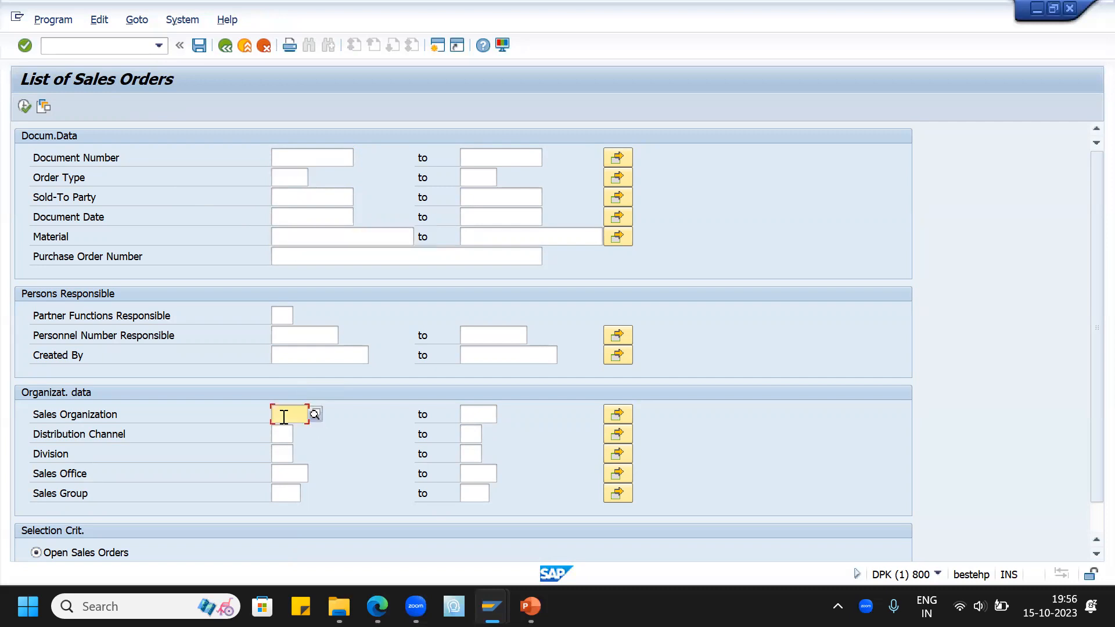
pyautogui.click(295, 434)
pyautogui.scroll(-2, 326, 414)
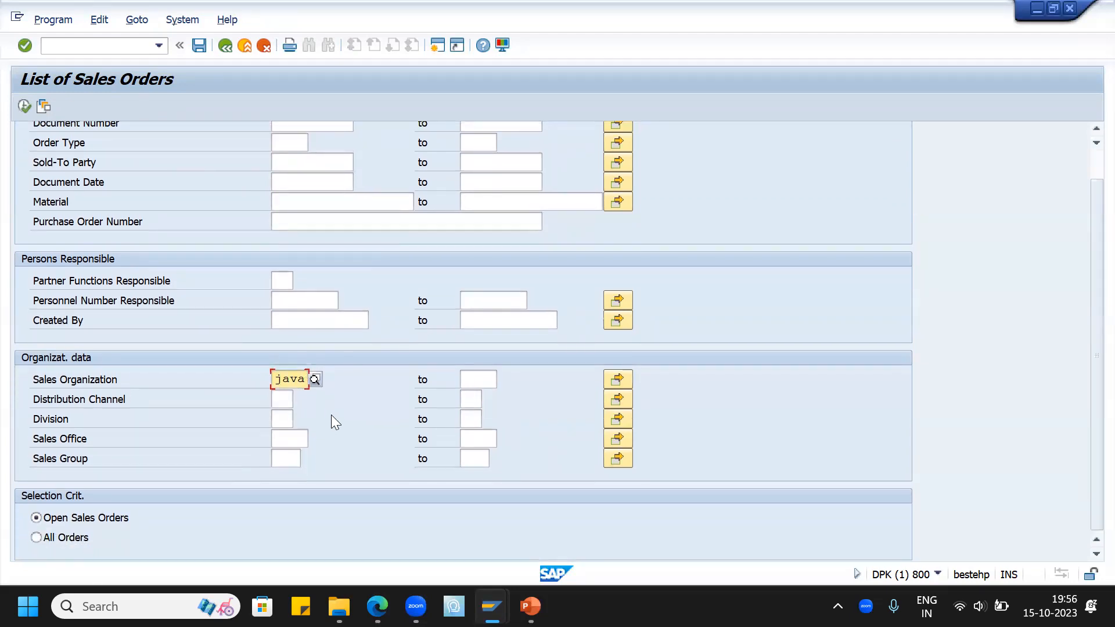
pyautogui.click(276, 397)
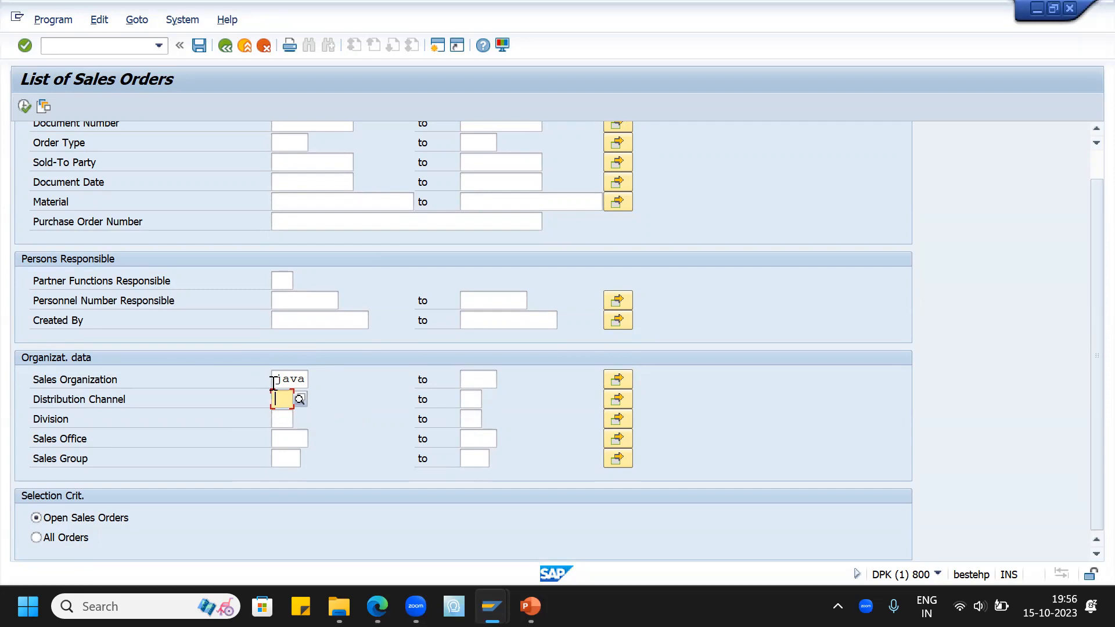
pyautogui.scroll(1, 469, 374)
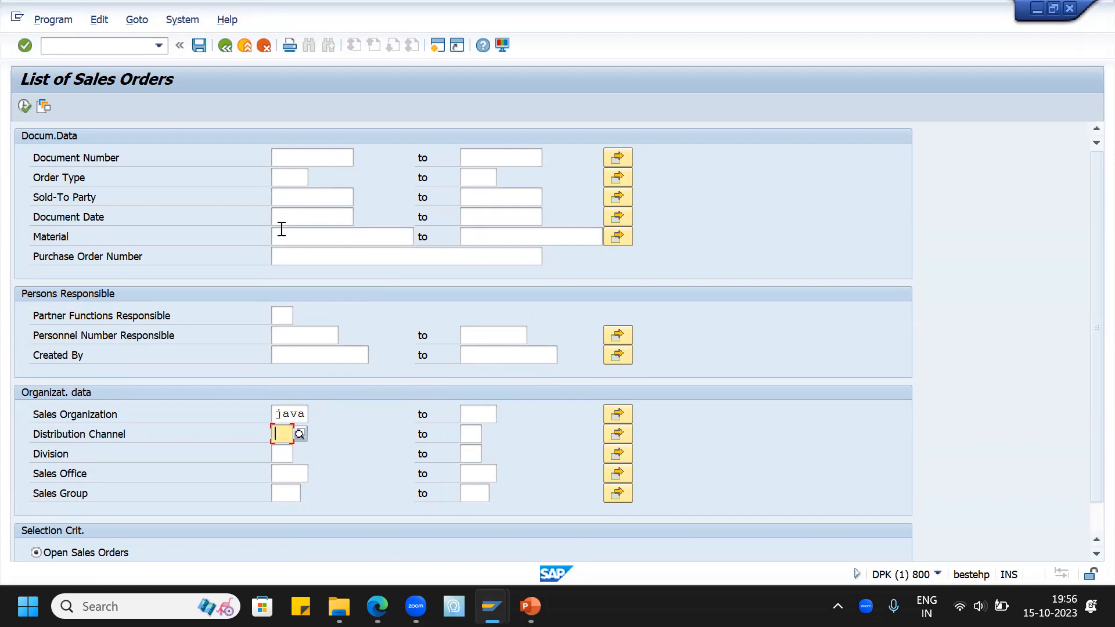
pyautogui.scroll(-1, 429, 429)
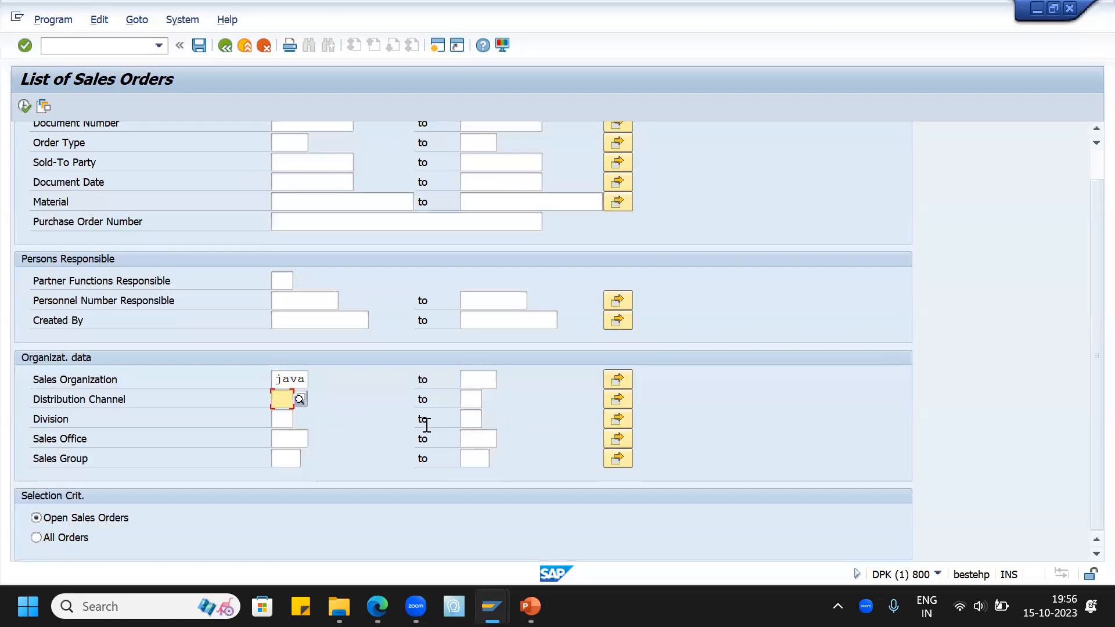
pyautogui.scroll(1, 425, 415)
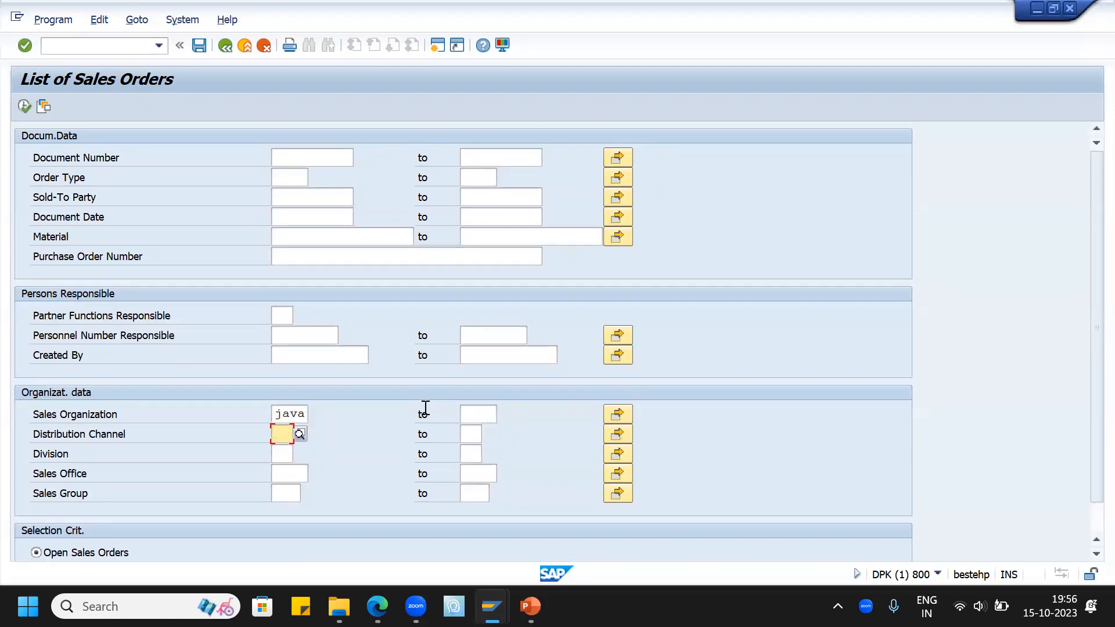
pyautogui.click(287, 220)
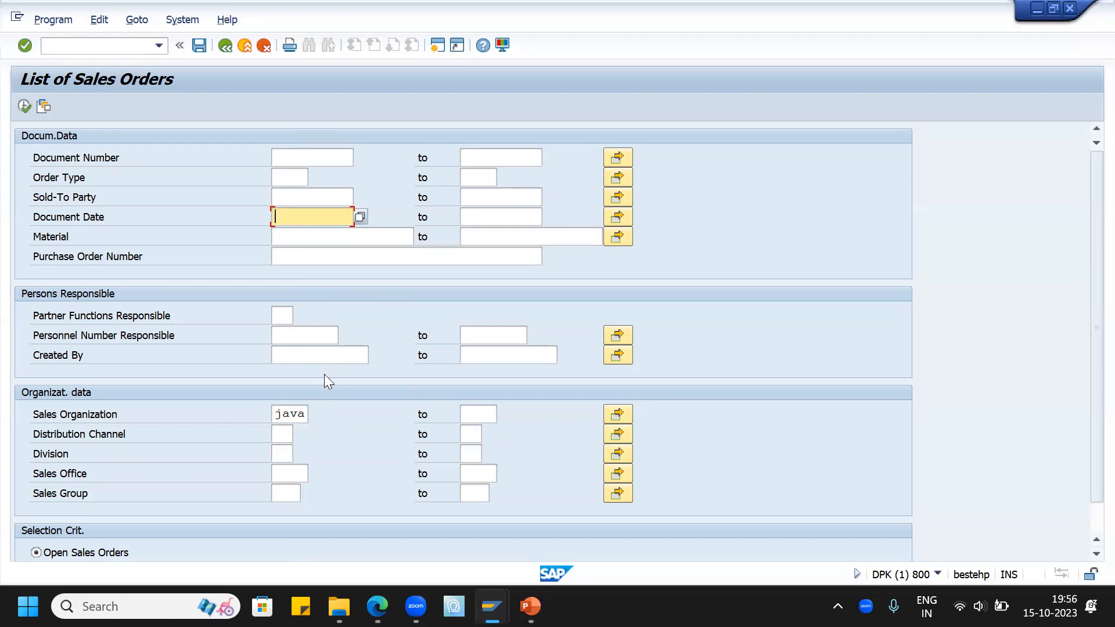
# Set both the Distribution Channel and the Division to JA.
pyautogui.click(275, 435)
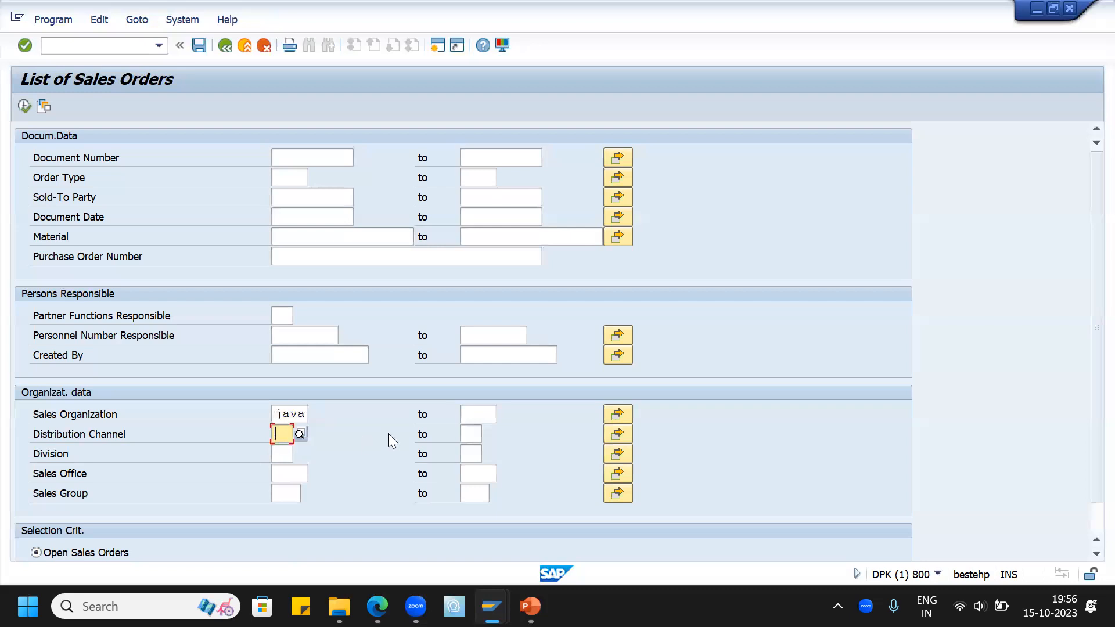
pyautogui.write('ja')
pyautogui.press('Tab')
pyautogui.press('Tab')
pyautogui.press('Tab')
pyautogui.write('ja')
pyautogui.press('Return')
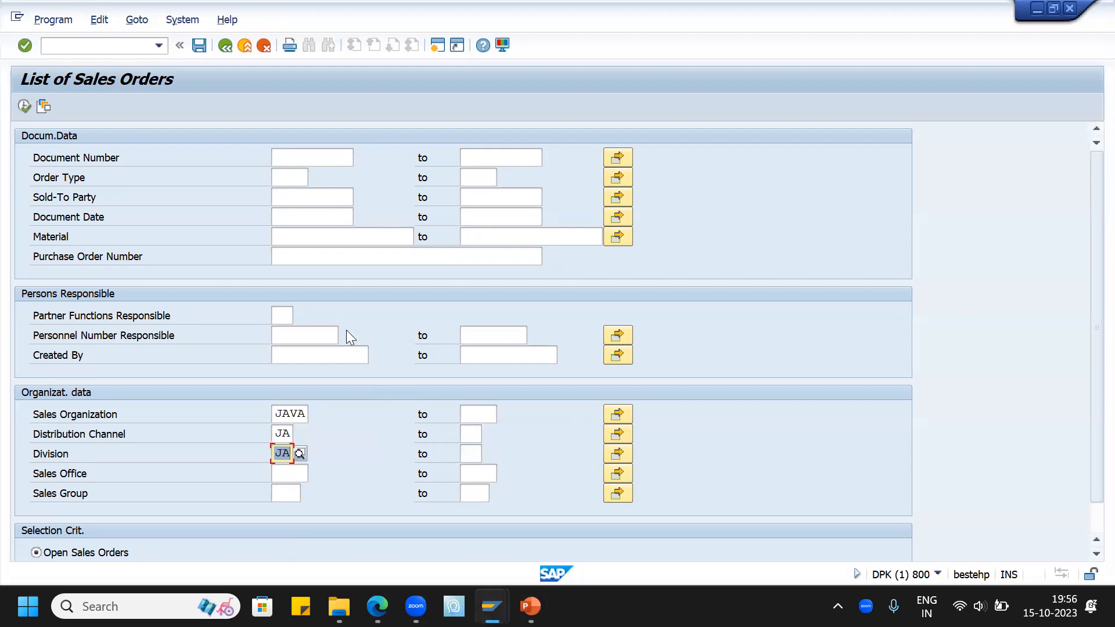
# Execute the report and review the listed open sales orders down to the last document.
pyautogui.scroll(-1, 127, 488)
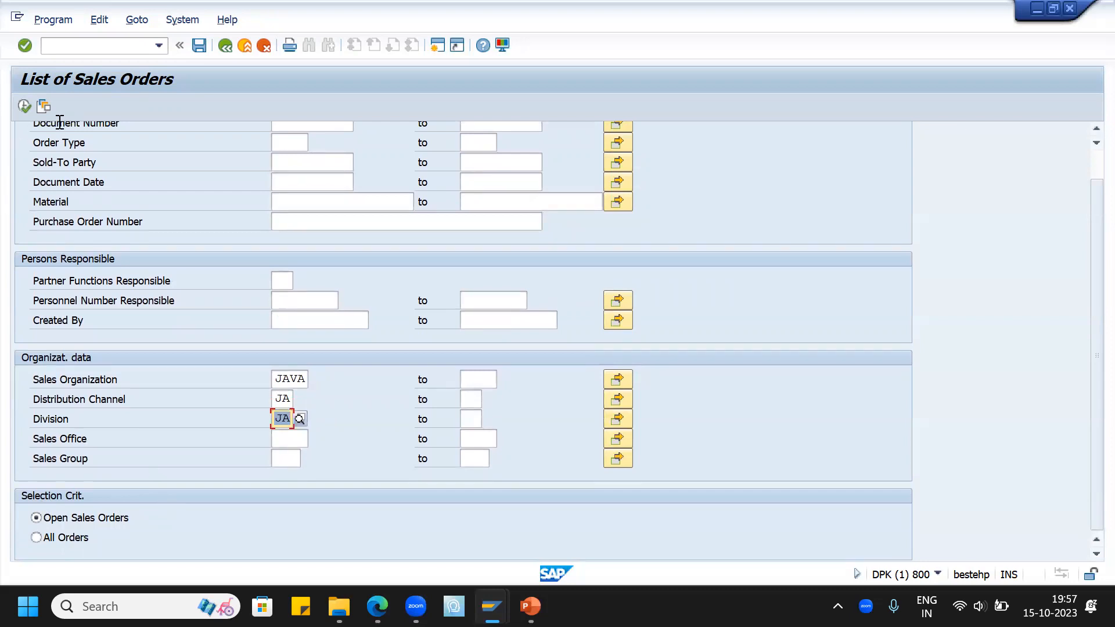
pyautogui.click(23, 107)
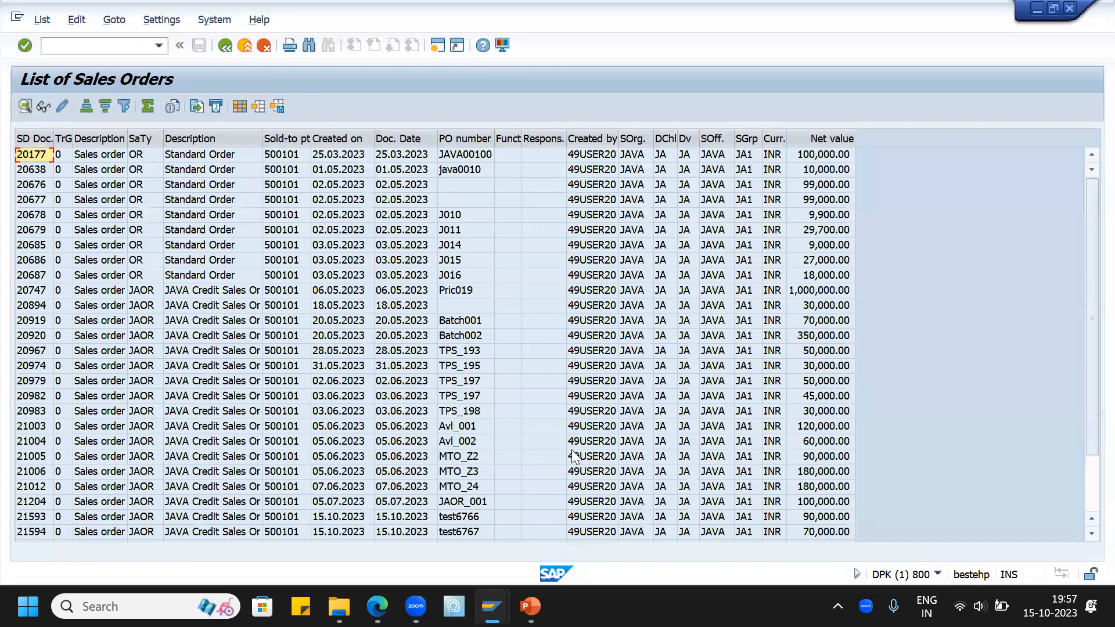
pyautogui.click(1088, 489)
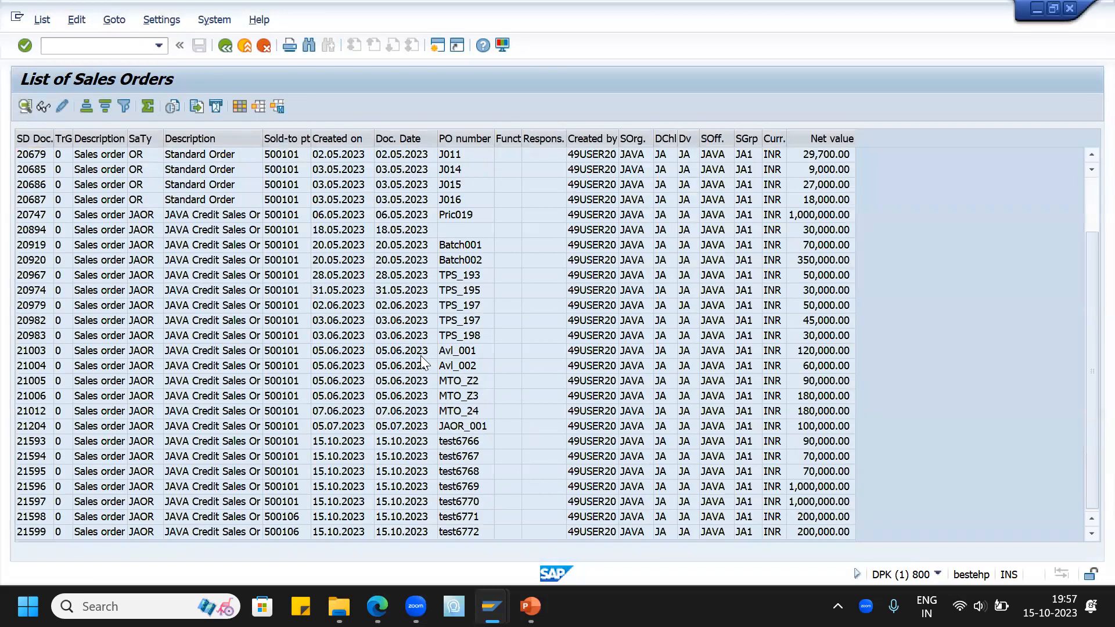
pyautogui.click(32, 135)
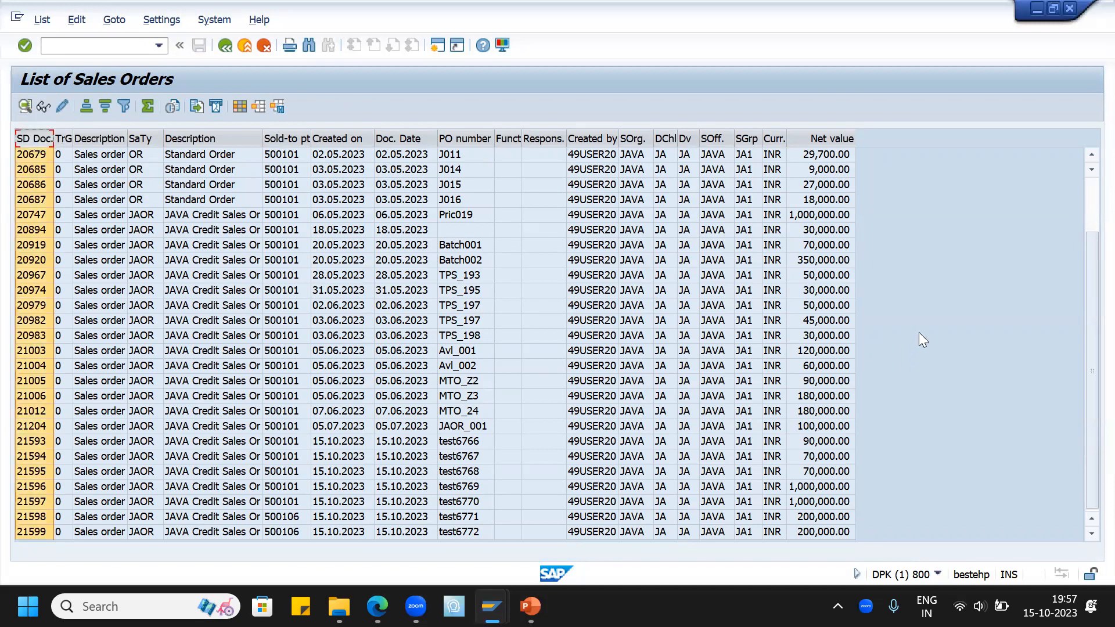
# Total the Net value column of the open sales orders list.
pyautogui.click(800, 140)
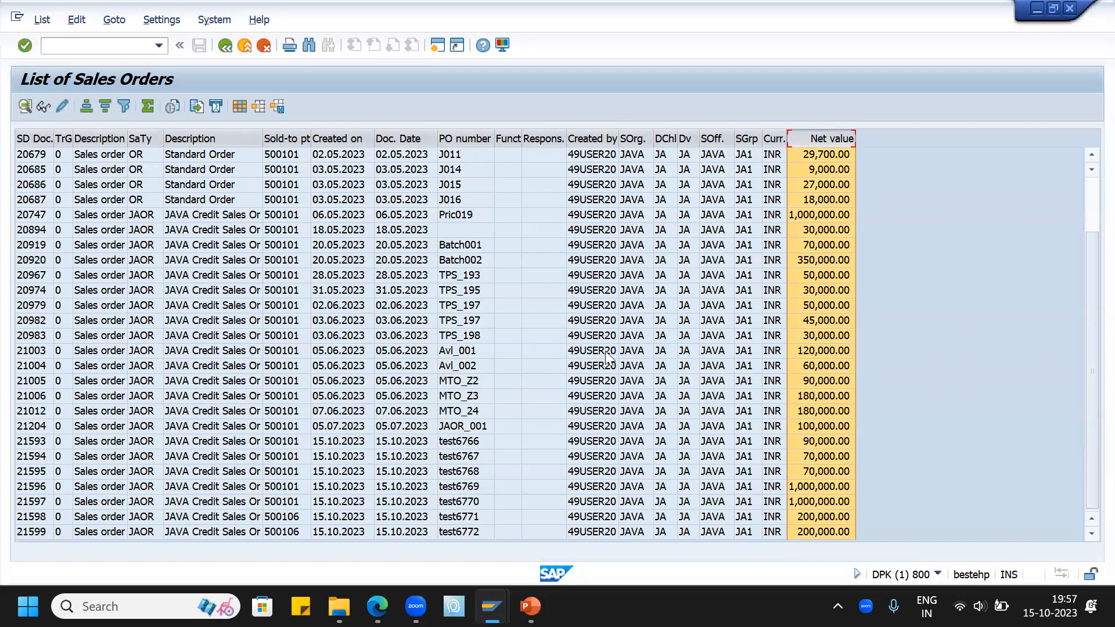
pyautogui.click(147, 105)
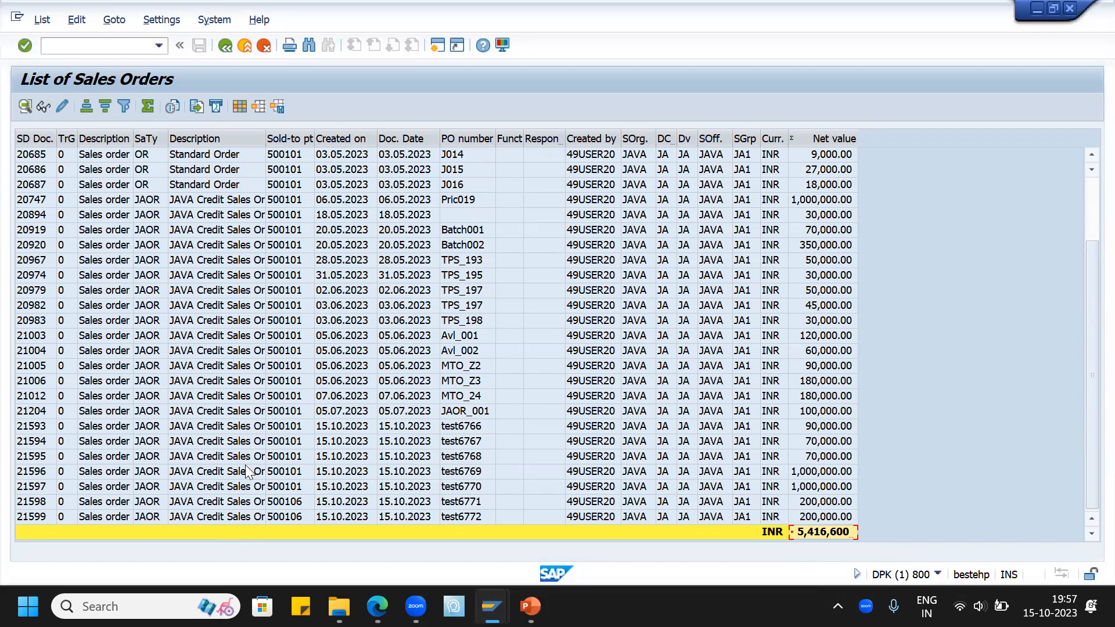
pyautogui.scroll(2, 306, 458)
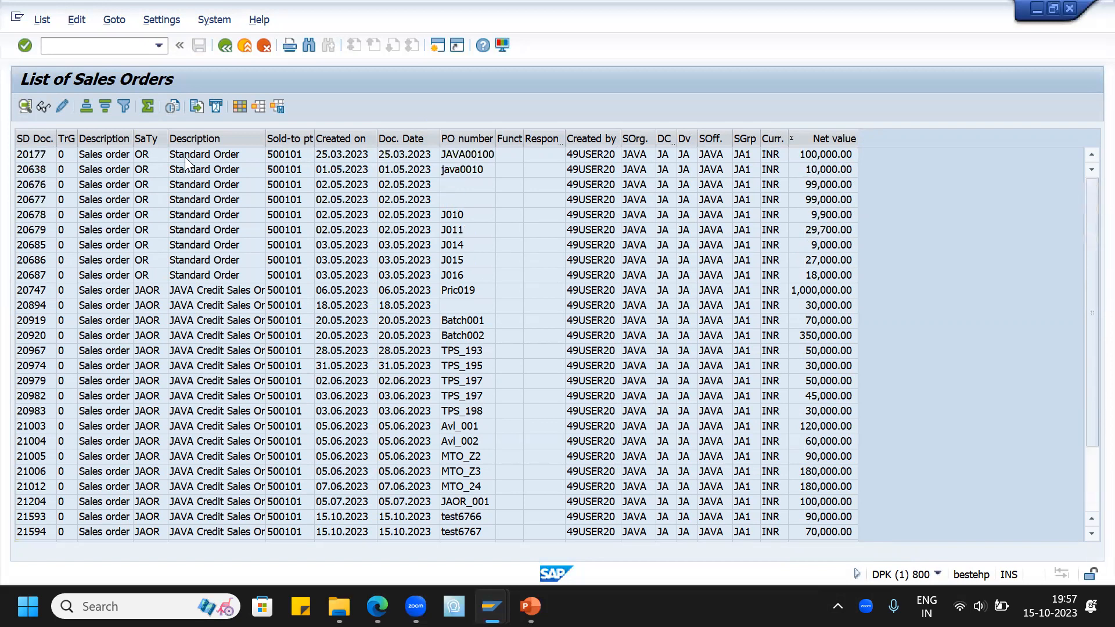
# Return to the report's selection criteria, restrict the Order Type to JAOR, and execute the report again.
pyautogui.click(223, 46)
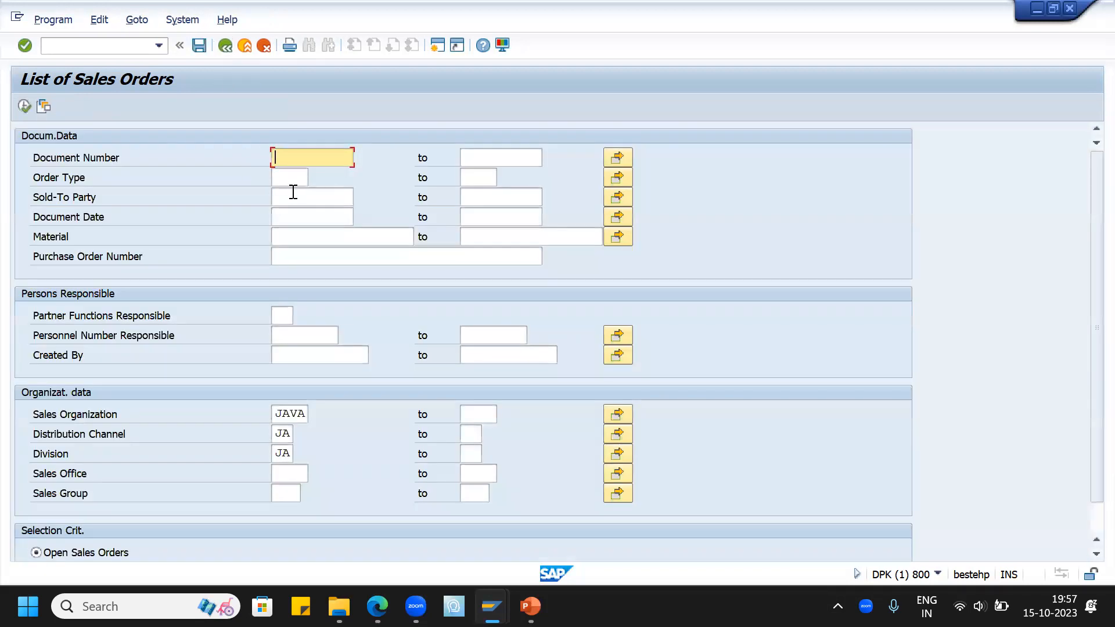
pyautogui.click(289, 180)
pyautogui.write('JAor')
pyautogui.press('Return')
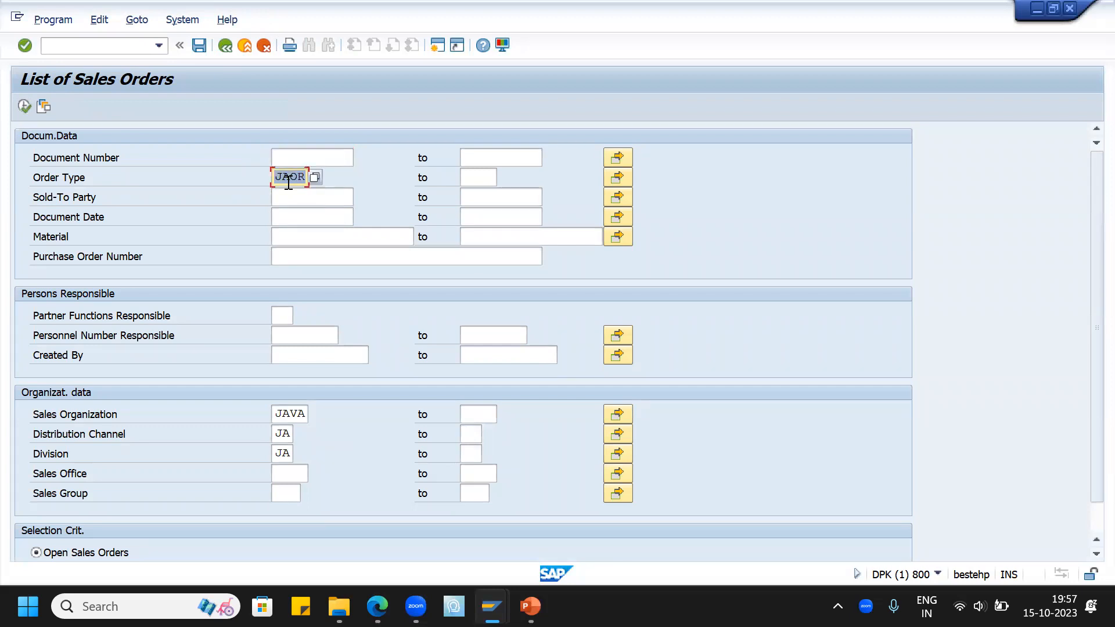
pyautogui.click(28, 105)
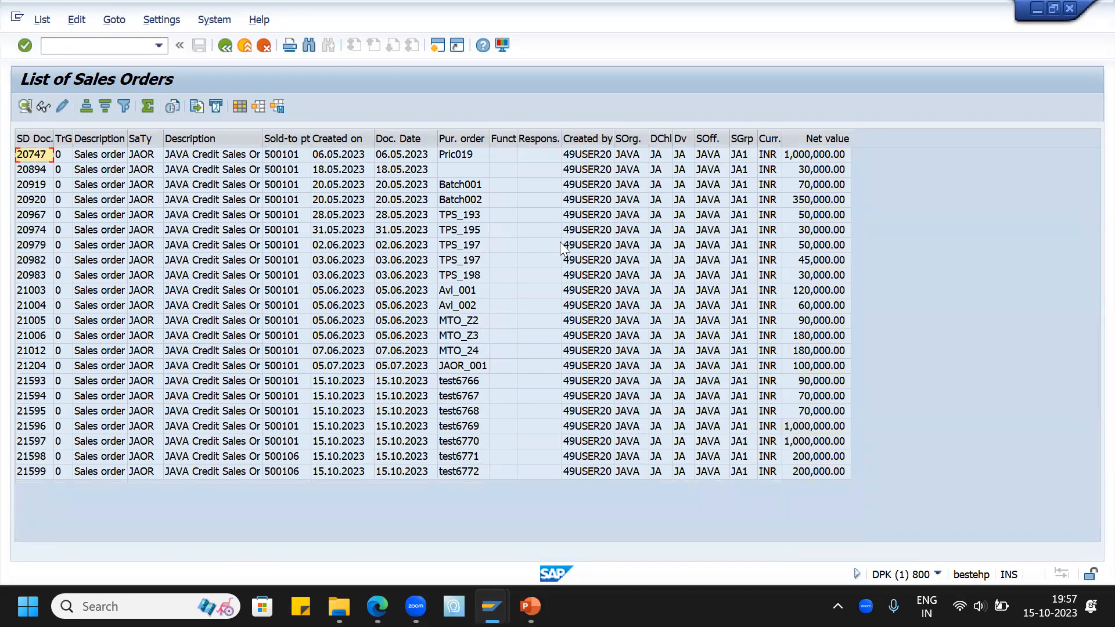
# Total the Net value column of the JAOR orders and select the first sales order in the list.
pyautogui.click(820, 143)
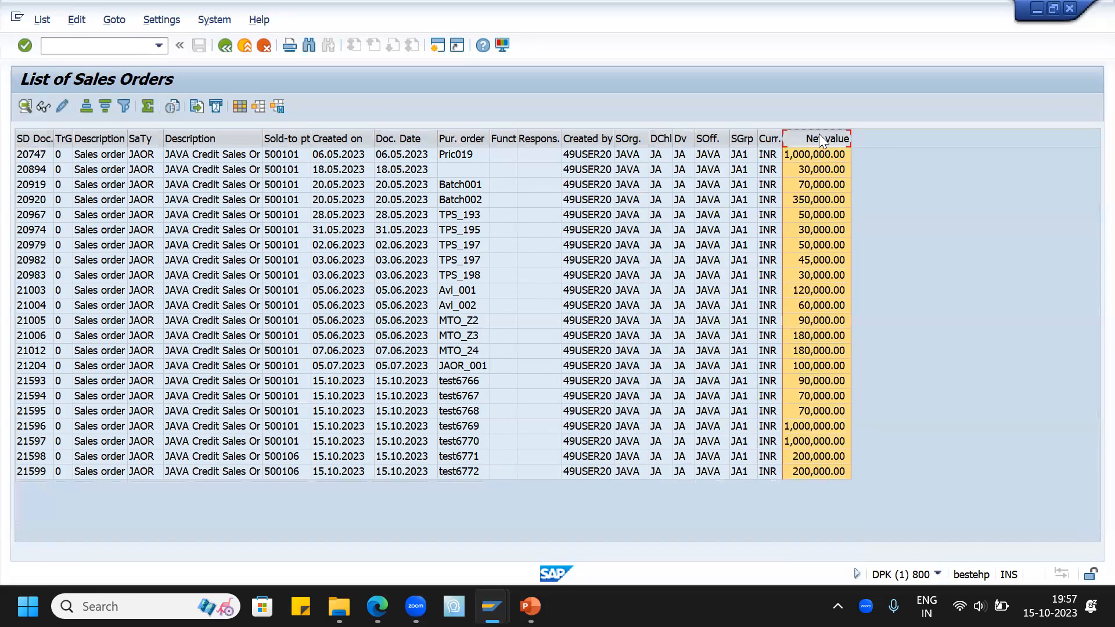
pyautogui.click(148, 105)
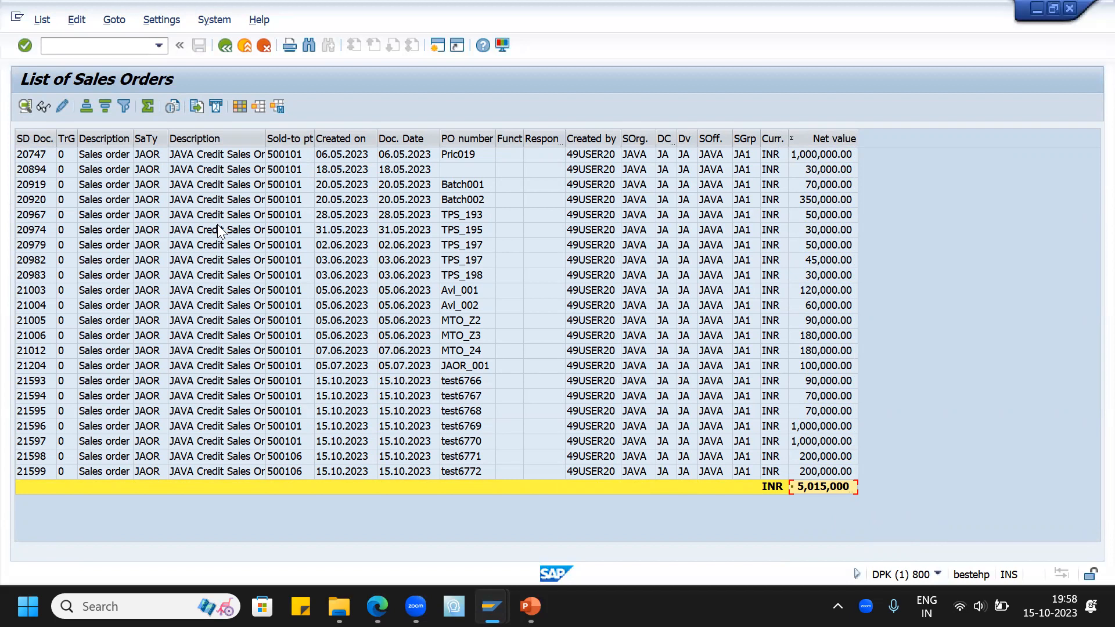
pyautogui.click(27, 154)
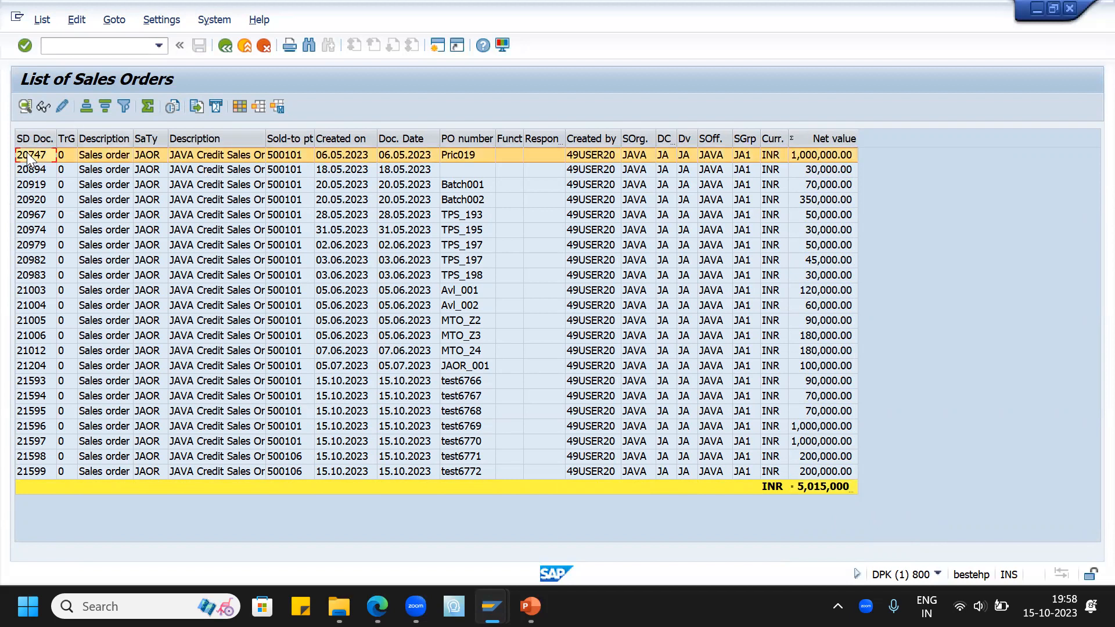
# Open the selected sales order for change, set rejection reason 01 Delivery date too late for items 10 and 20, and save.
pyautogui.click(61, 106)
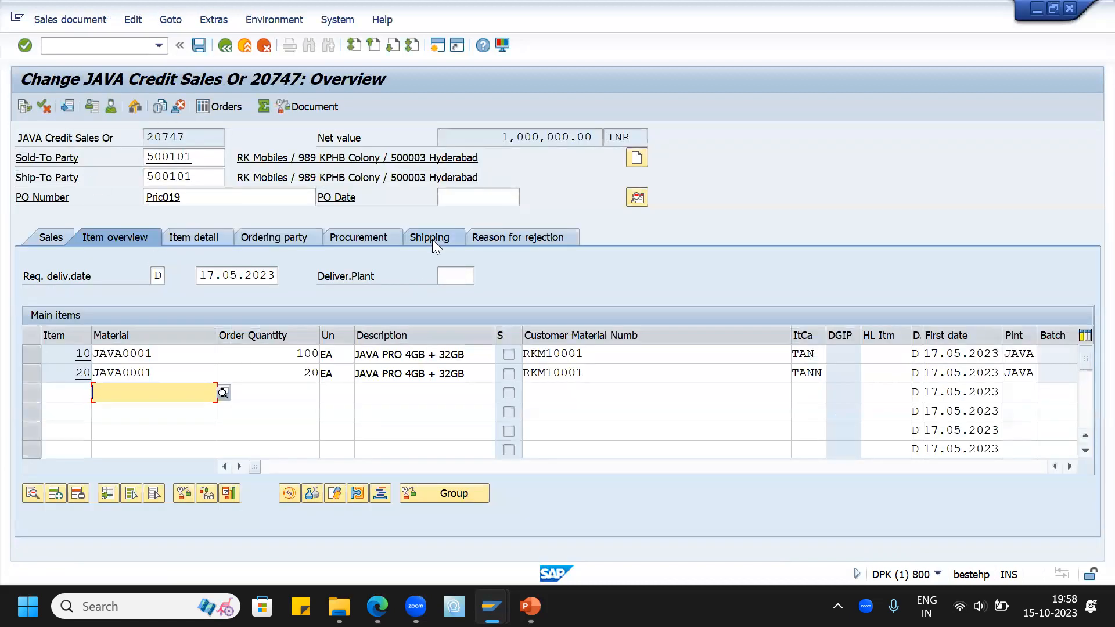
pyautogui.click(520, 238)
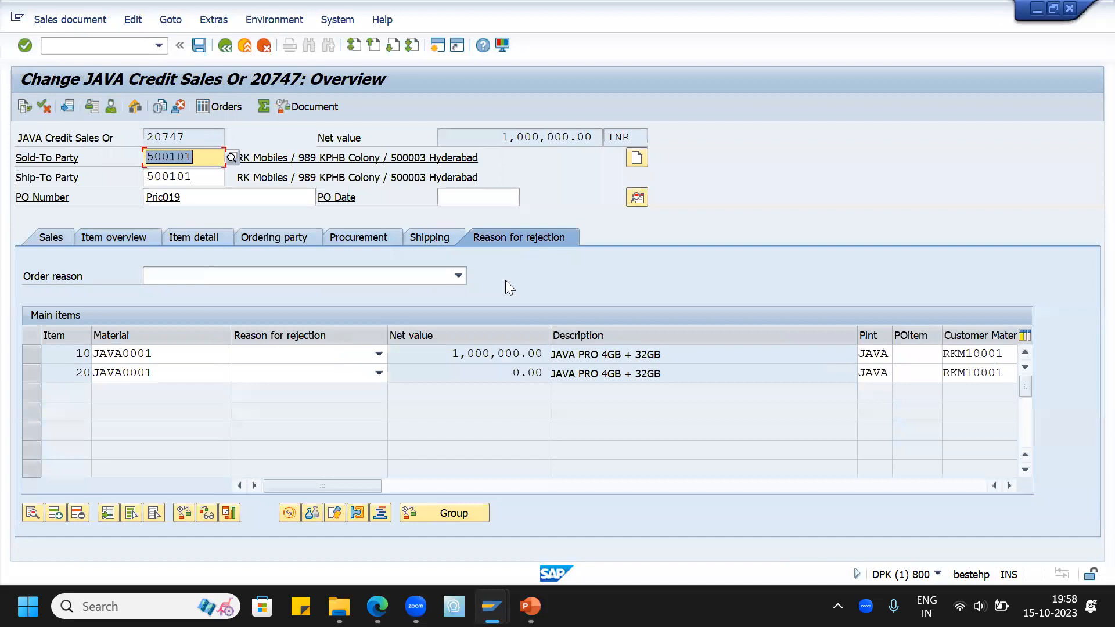
pyautogui.click(378, 354)
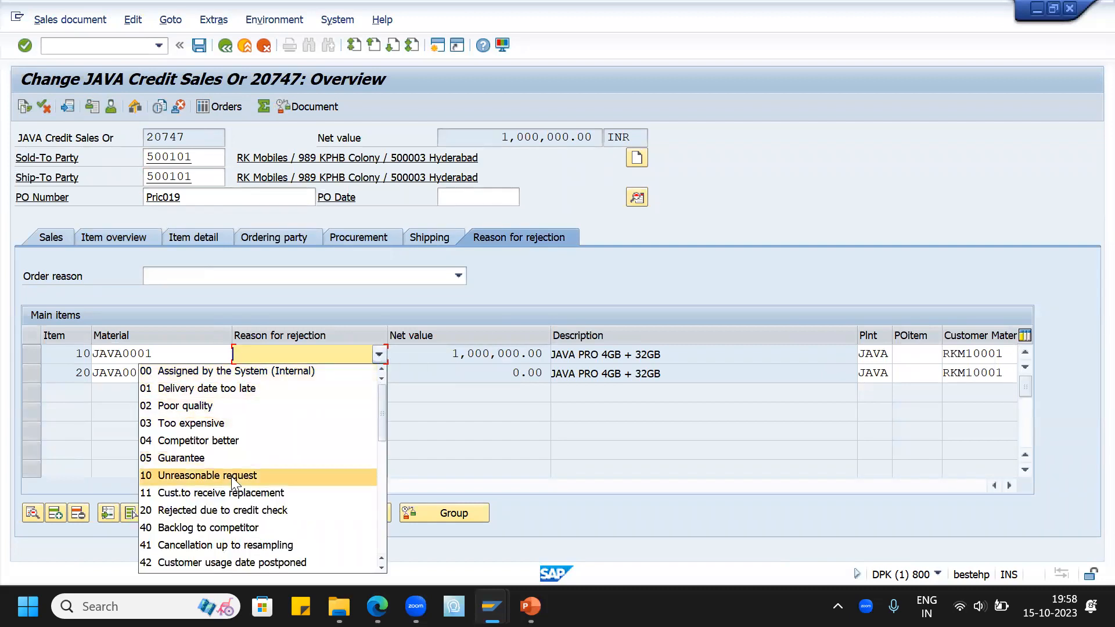
pyautogui.click(223, 392)
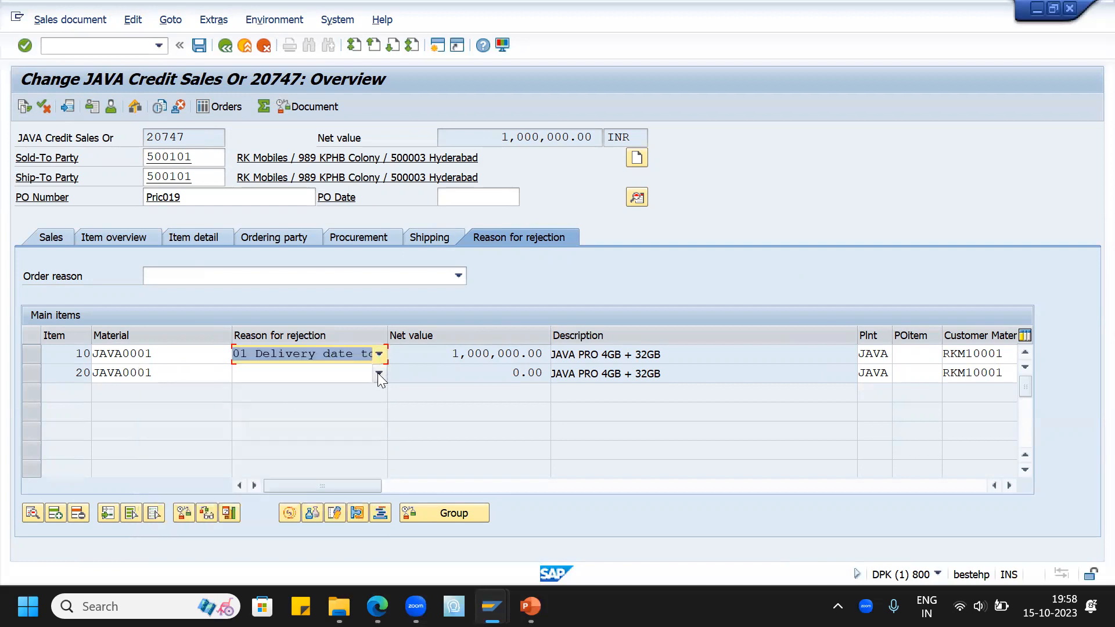
pyautogui.click(379, 372)
pyautogui.click(232, 407)
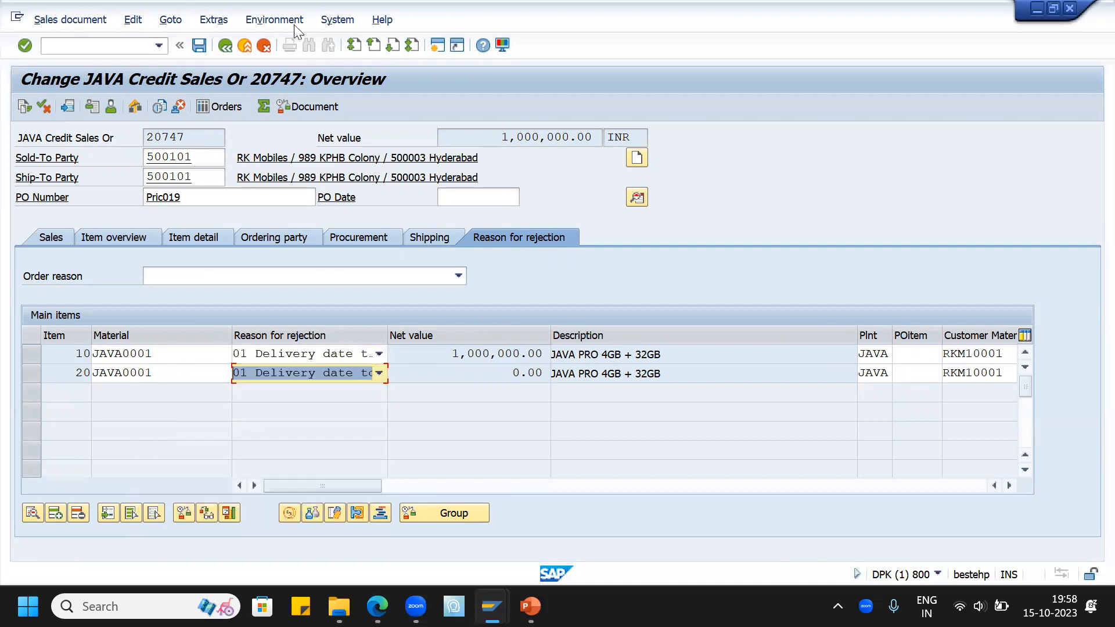
pyautogui.click(199, 46)
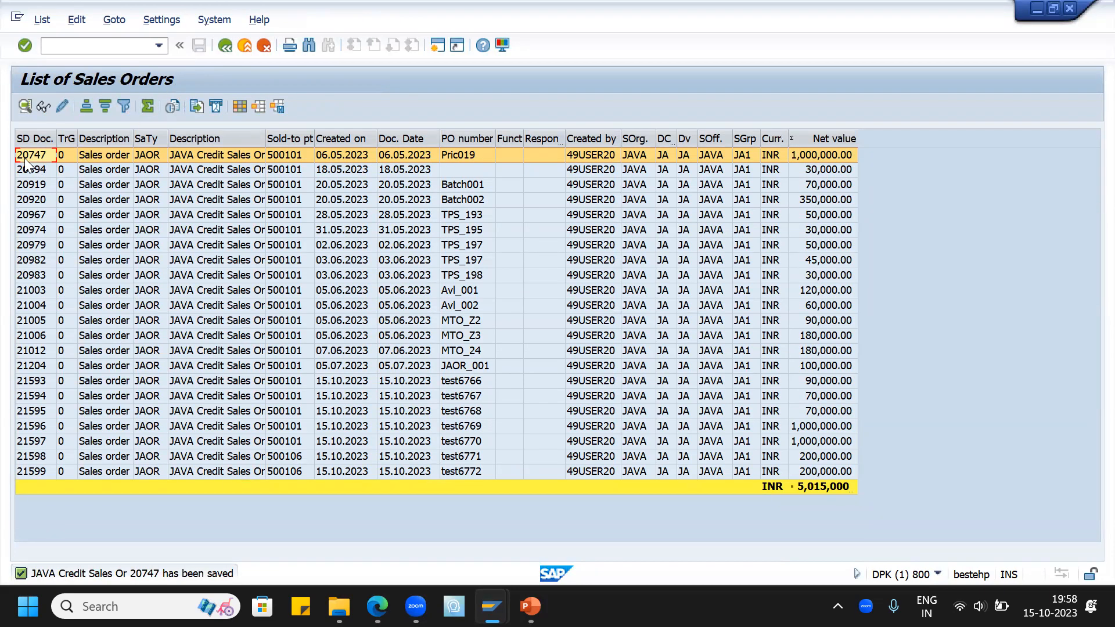
# Rerun the JAOR open orders report to check the list after the rejection, and return to the selection criteria.
pyautogui.click(225, 46)
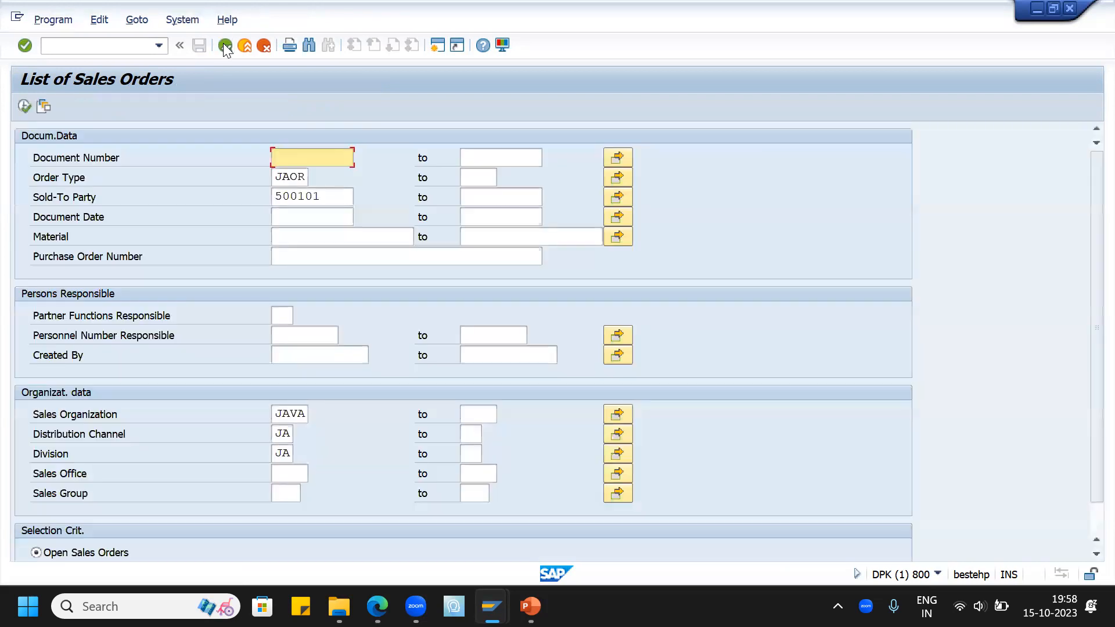
pyautogui.click(26, 106)
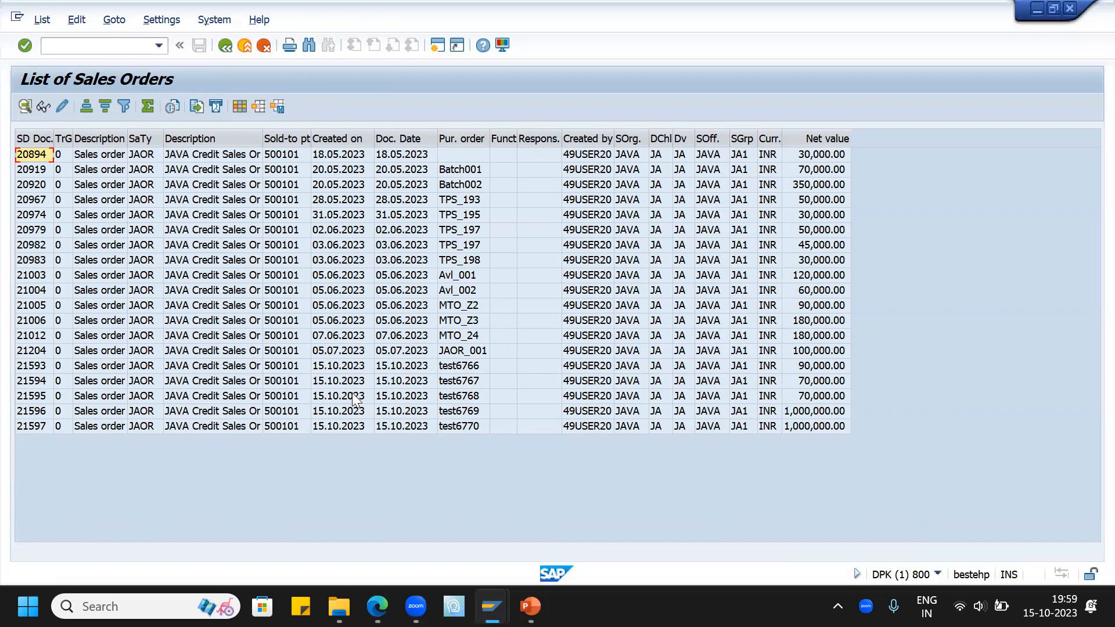
pyautogui.click(225, 45)
# Leave the sales order report and start transaction V.02 for incomplete SD documents.
pyautogui.click(149, 44)
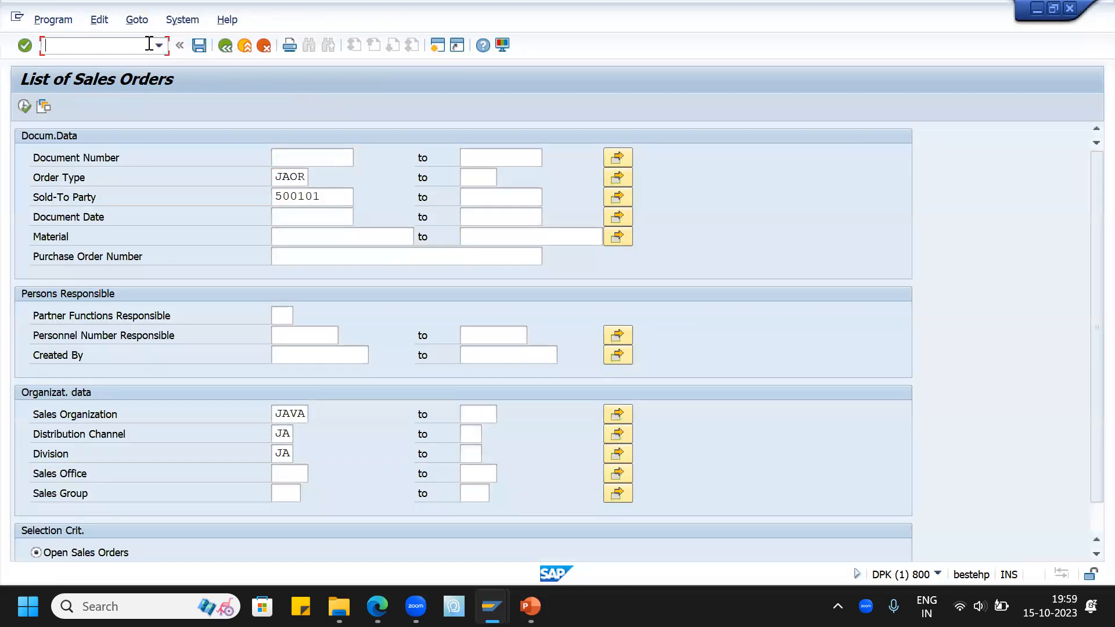
pyautogui.write('/n')
pyautogui.press('Return')
pyautogui.write('V.02')
pyautogui.press('Return')
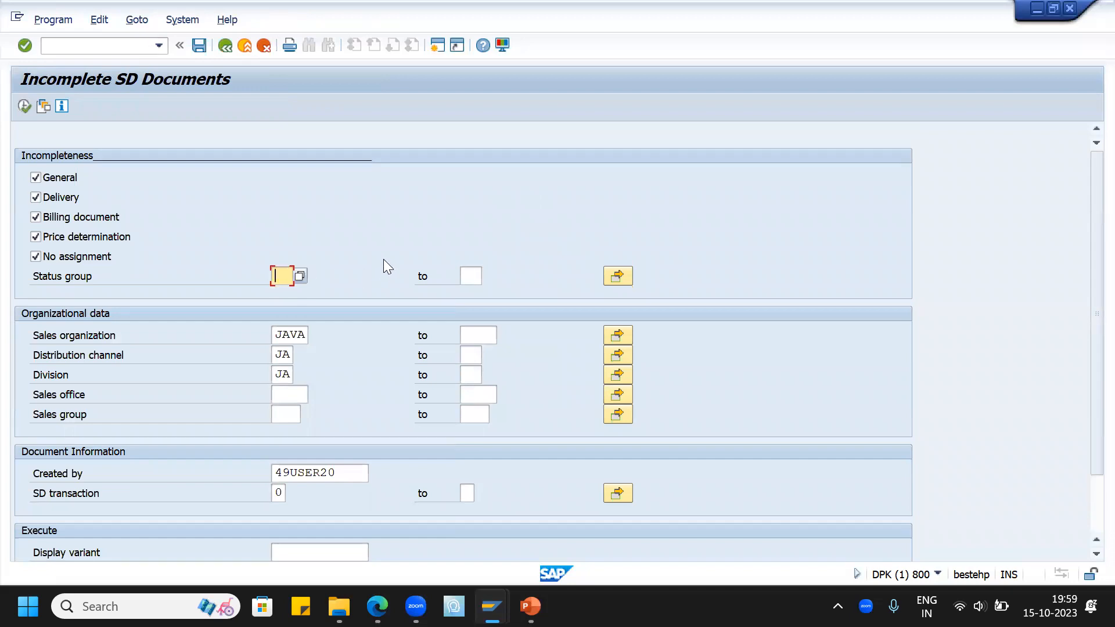
pyautogui.click(64, 197)
pyautogui.click(64, 194)
pyautogui.click(74, 218)
pyautogui.click(74, 219)
pyautogui.click(79, 242)
pyautogui.click(76, 243)
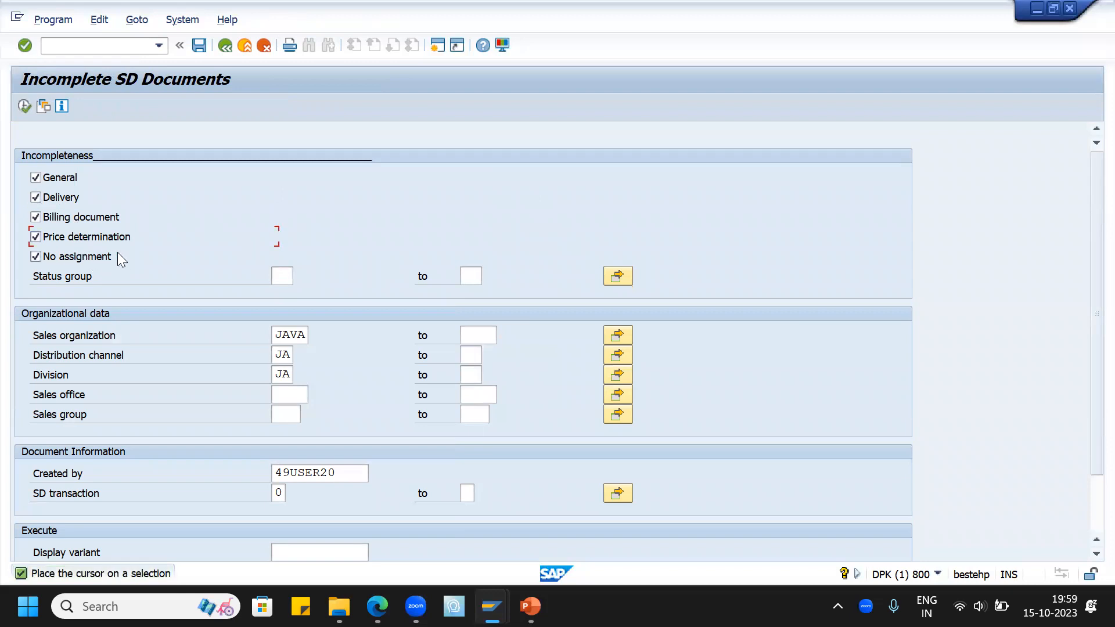
# Choose Status group 02 from the list of possible status groups.
pyautogui.click(283, 277)
pyautogui.click(299, 277)
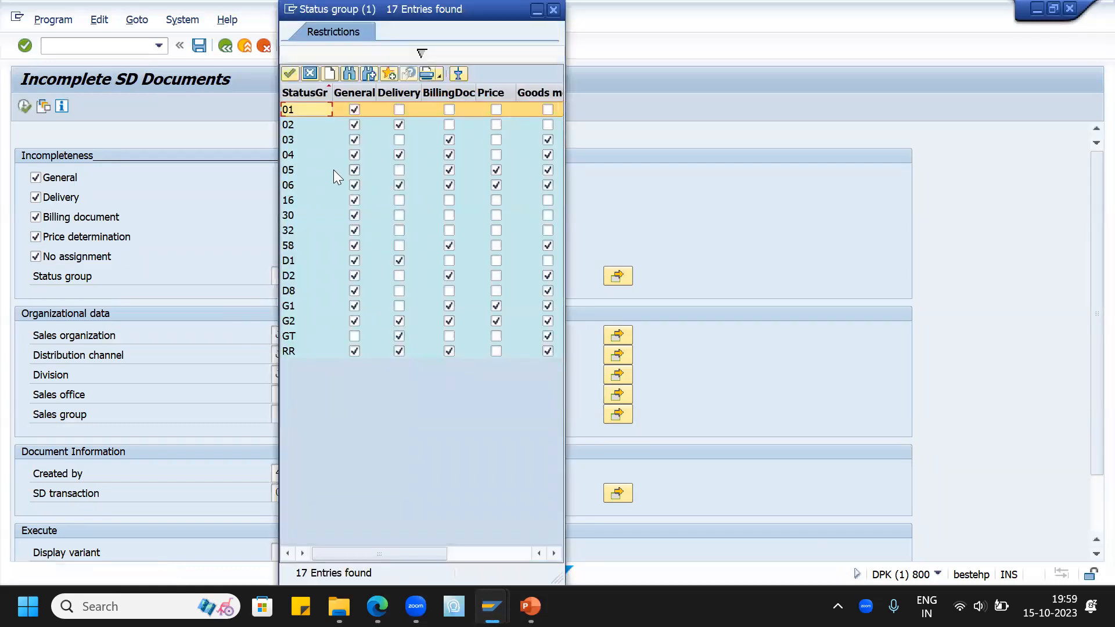
pyautogui.click(291, 123)
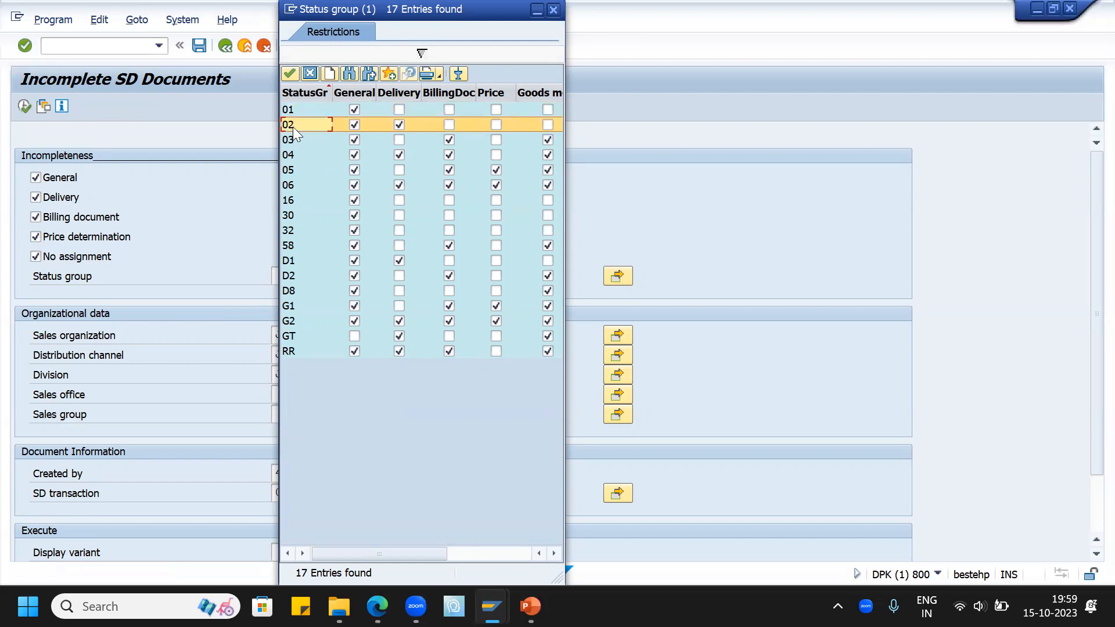
pyautogui.doubleClick(292, 126)
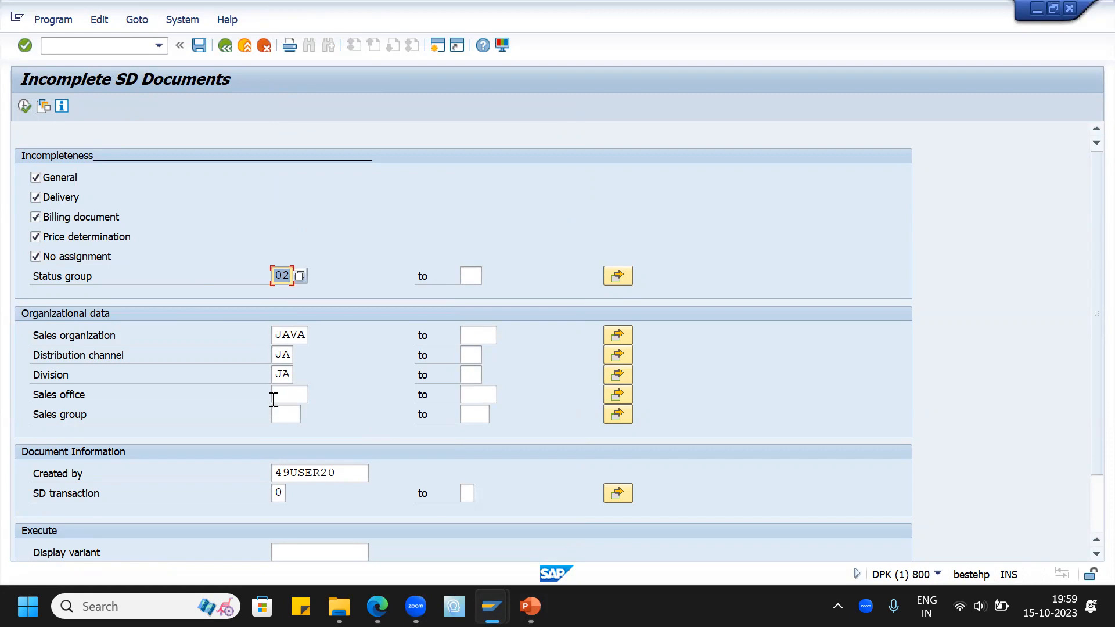
# Clear the Created by restriction in the document information.
pyautogui.click(352, 476)
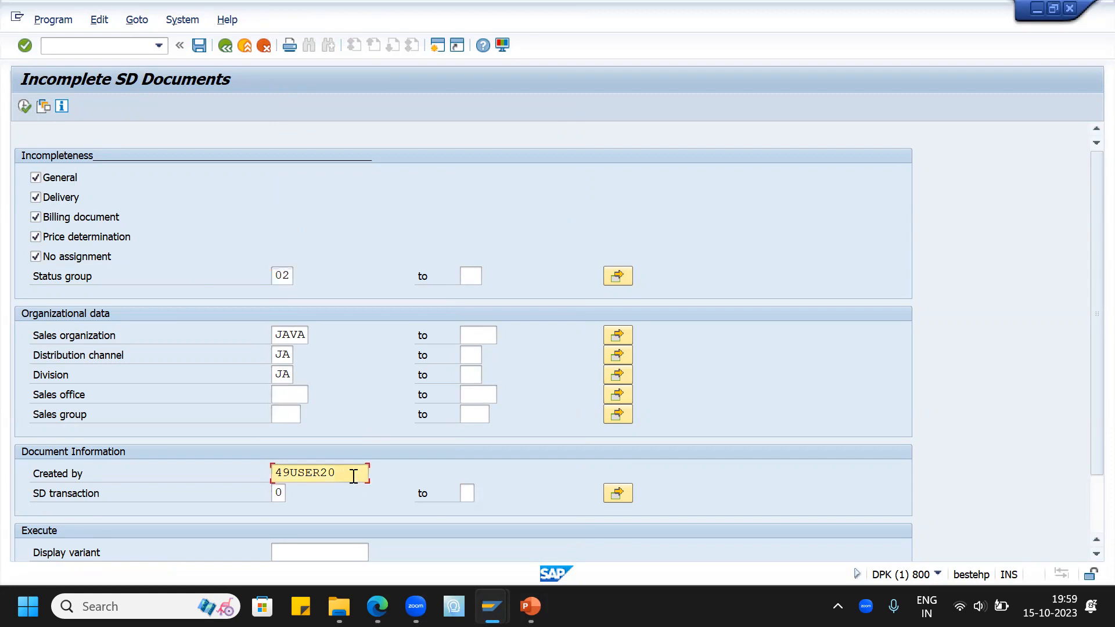
pyautogui.press('BackSpace')
pyautogui.press('BackSpace')
pyautogui.press('BackSpace')
pyautogui.press('BackSpace')
pyautogui.press('BackSpace')
pyautogui.press('BackSpace')
pyautogui.press('BackSpace')
pyautogui.press('BackSpace')
pyautogui.press('Tab')
# Review the possible SD transaction groups and close the list without choosing a new value.
pyautogui.scroll(-1, 392, 451)
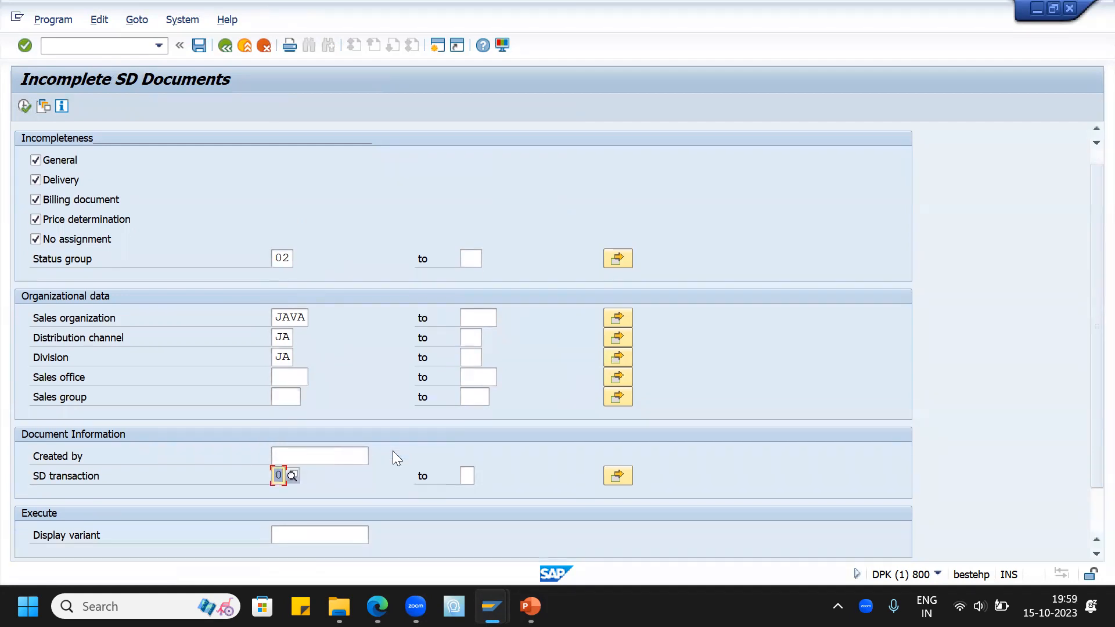
pyautogui.scroll(-1, 351, 472)
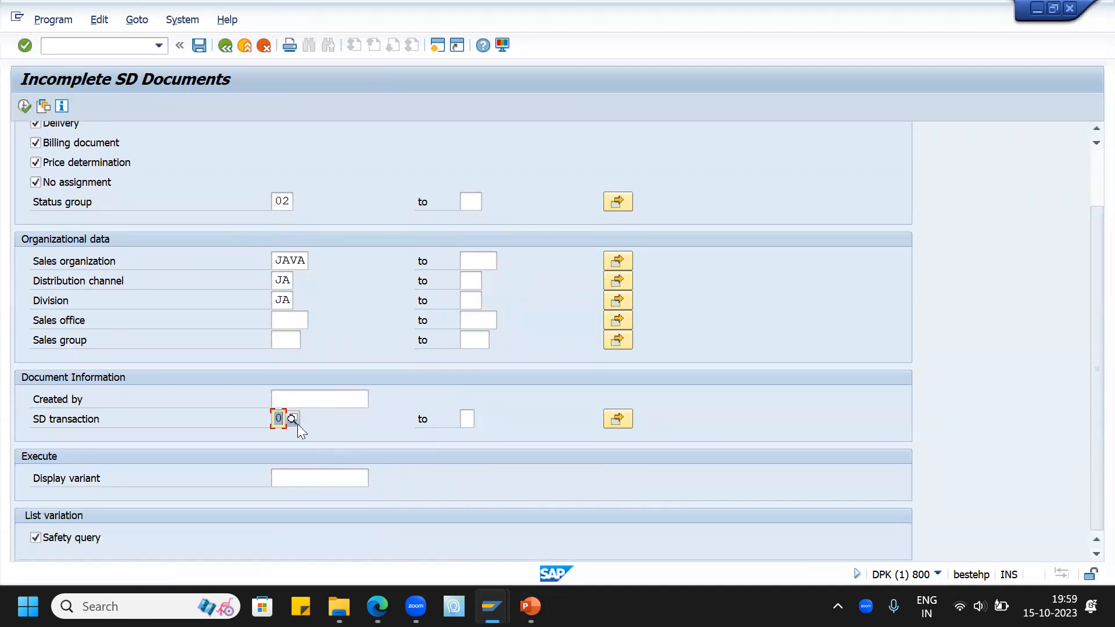
pyautogui.click(293, 419)
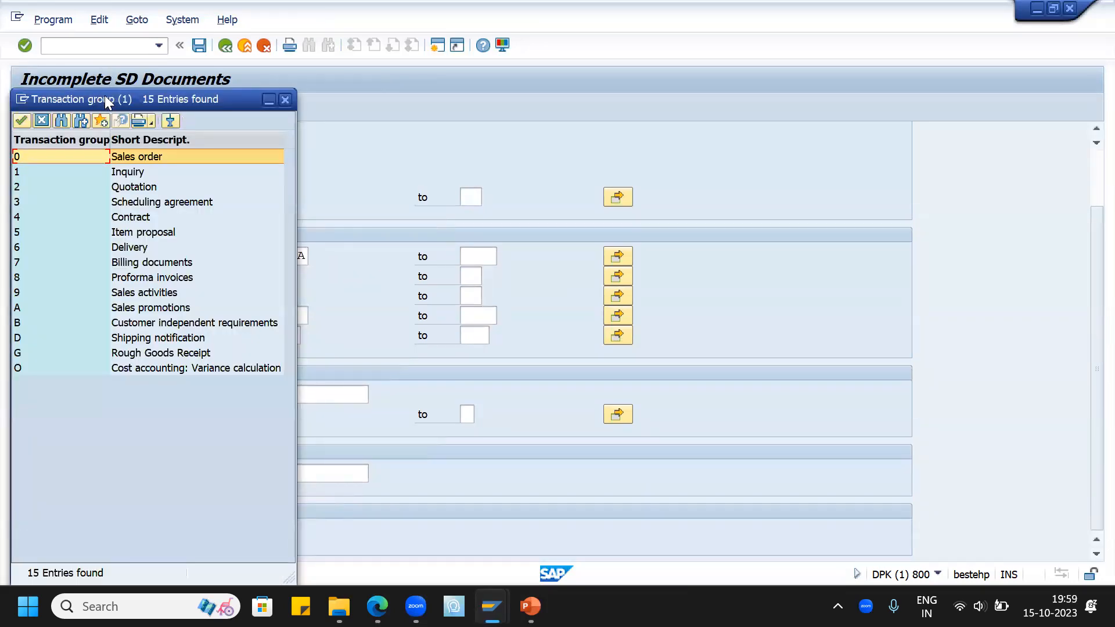
pyautogui.moveTo(102, 99); pyautogui.dragTo(670, 101)
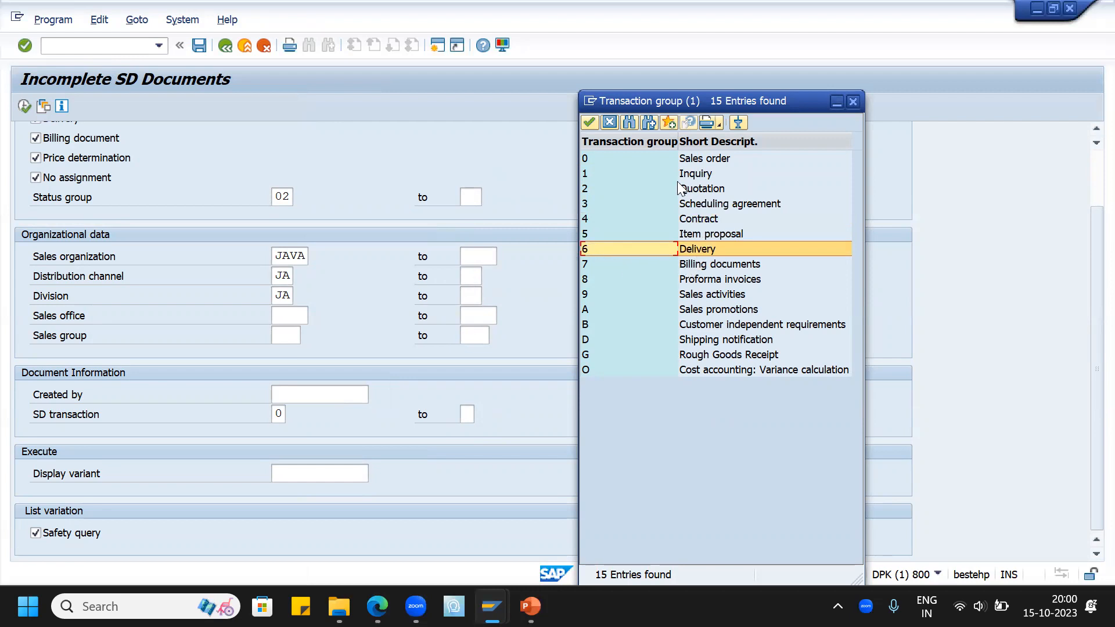
pyautogui.click(599, 159)
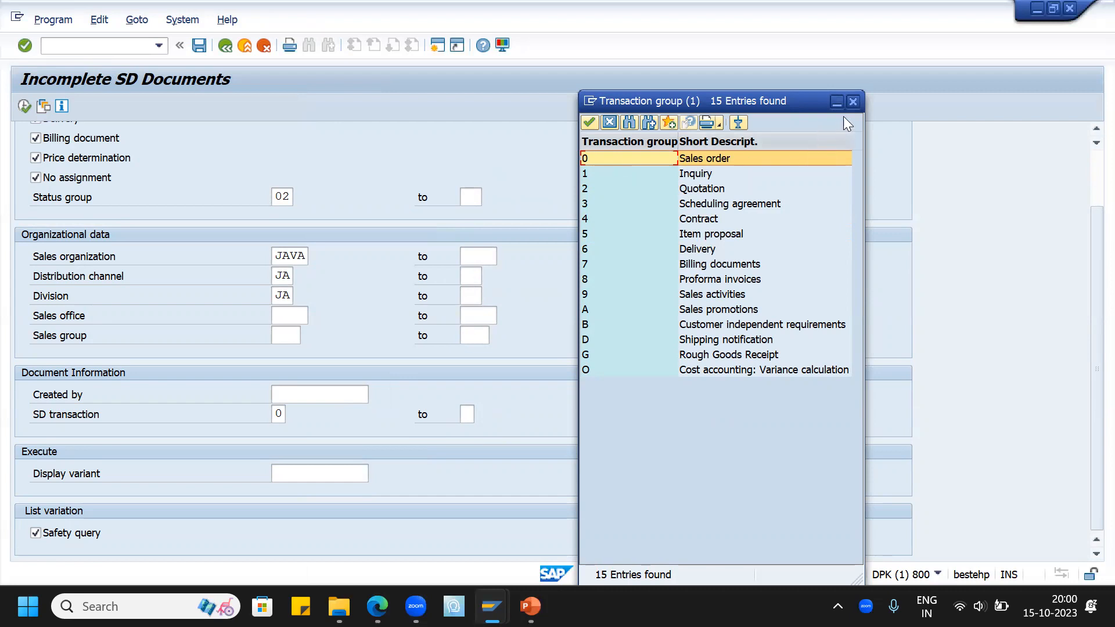
pyautogui.click(851, 101)
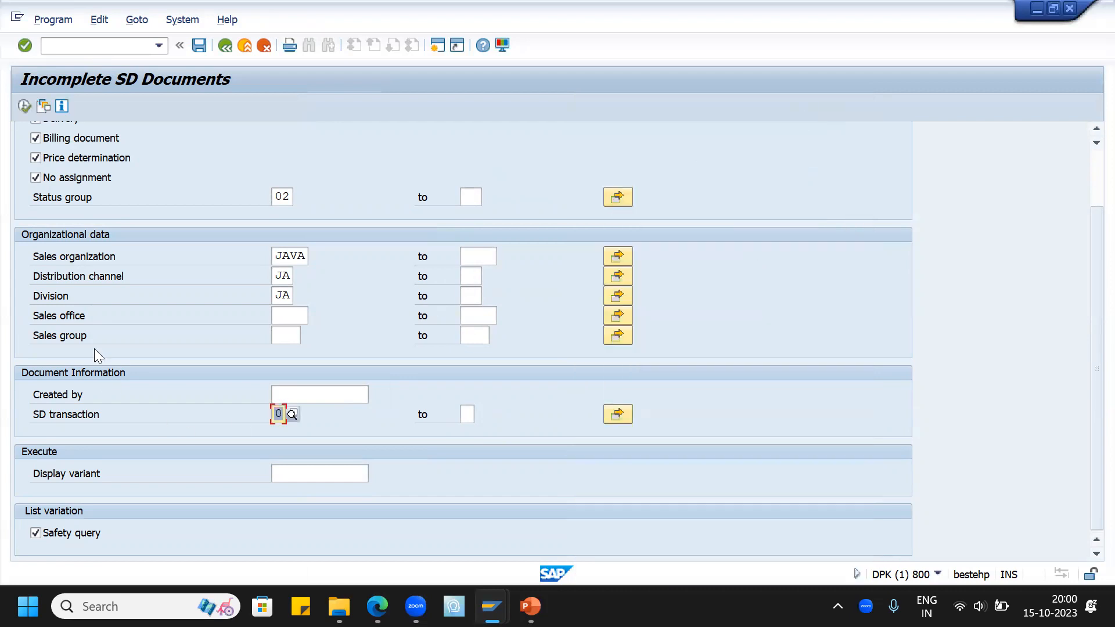
# Execute the incomplete documents report, and look at the program's variant directory without loading a variant.
pyautogui.click(24, 106)
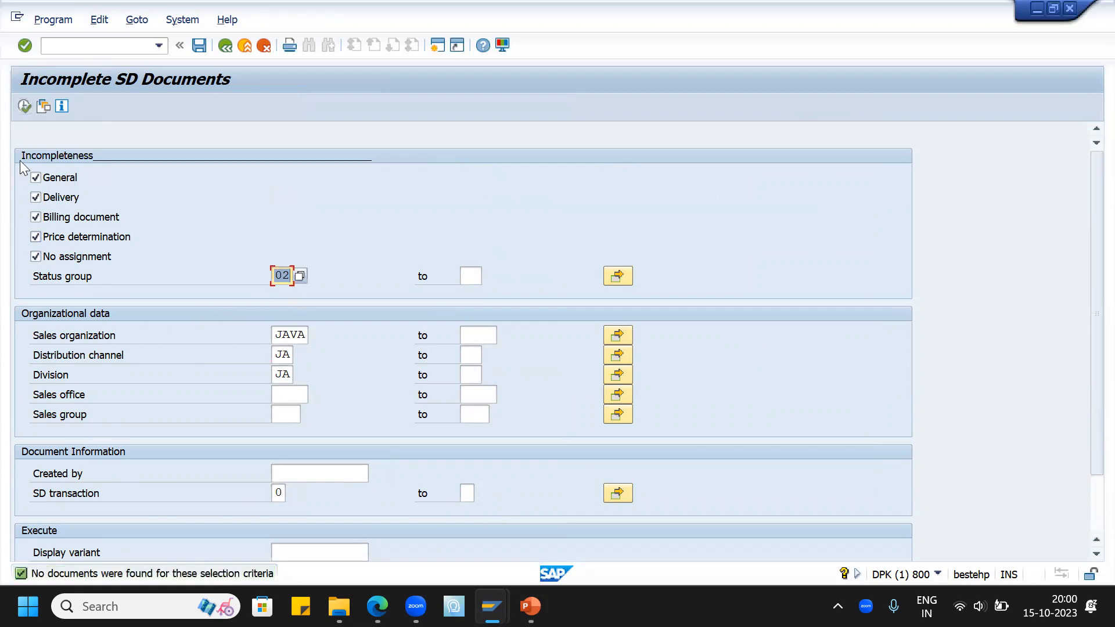
pyautogui.click(43, 102)
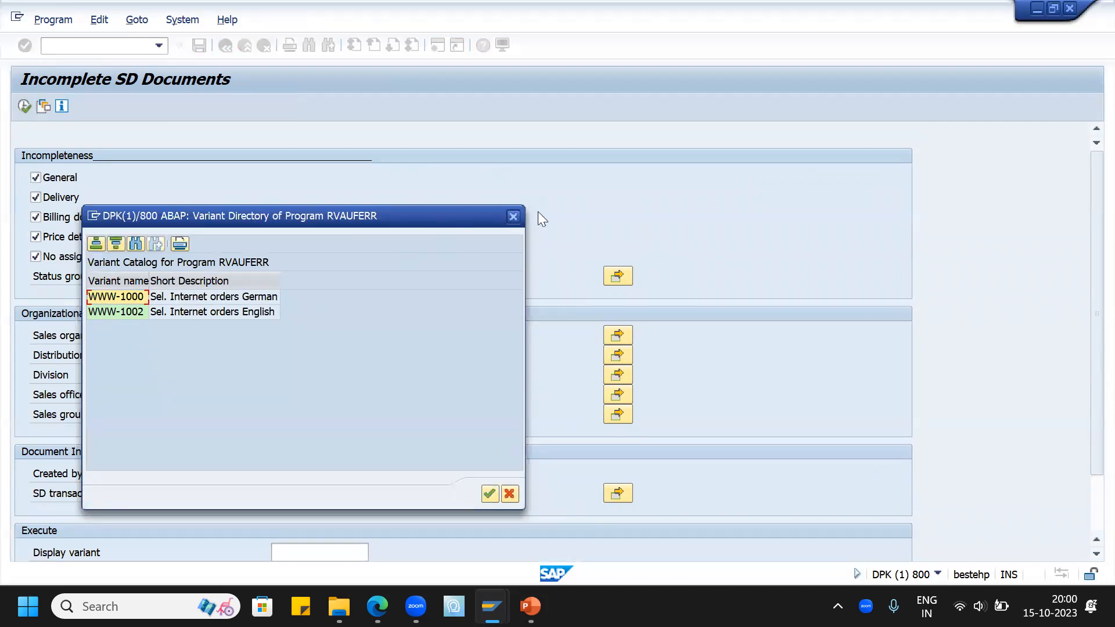
pyautogui.click(513, 217)
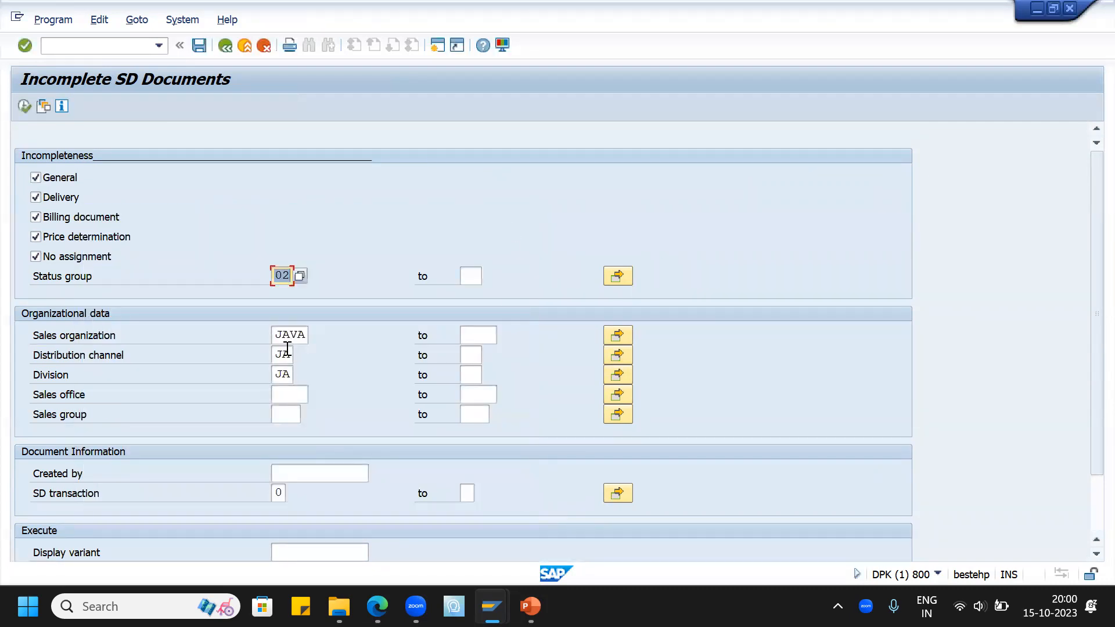
# Clear the Status group, Sales organization, Distribution channel and Division criteria, and execute the report again.
pyautogui.press('BackSpace')
pyautogui.click(274, 333)
pyautogui.press('Delete')
pyautogui.press('Delete')
pyautogui.press('Delete')
pyautogui.press('Delete')
pyautogui.press('Tab')
pyautogui.press('Tab')
pyautogui.press('Tab')
pyautogui.press('Delete')
pyautogui.press('Delete')
pyautogui.press('Tab')
pyautogui.press('Delete')
pyautogui.click(25, 103)
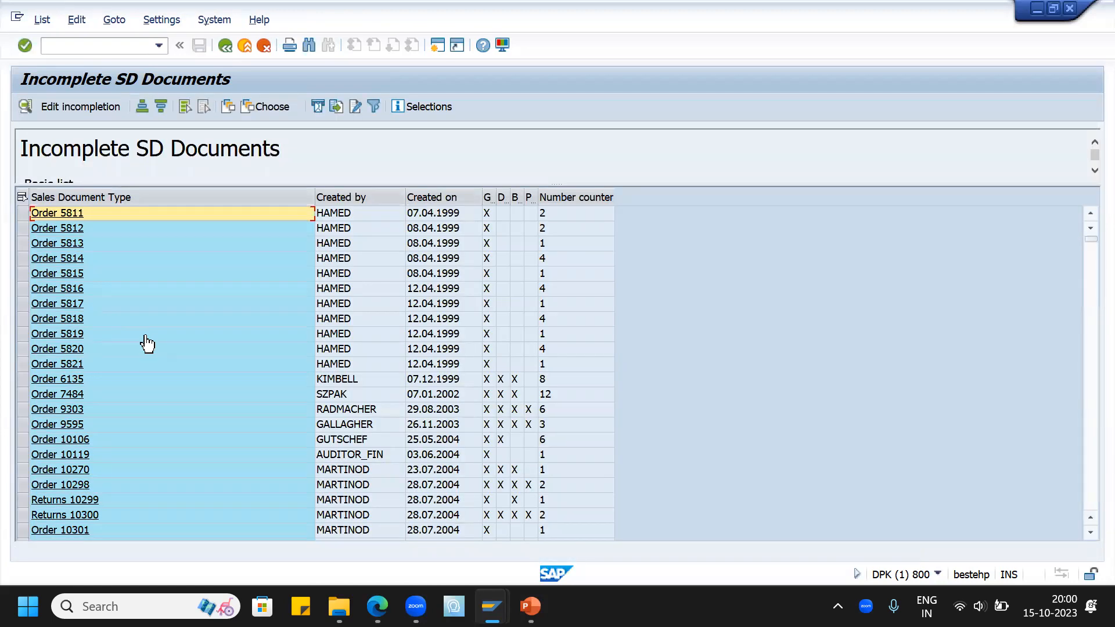
# Review the list of incomplete SD documents through to its last entries, checking document types, creators and dates.
pyautogui.scroll(-15, 152, 341)
pyautogui.scroll(-3, 163, 331)
pyautogui.scroll(-10, 162, 327)
pyautogui.scroll(-6, 1092, 252)
pyautogui.moveTo(1088, 321); pyautogui.dragTo(1088, 521)
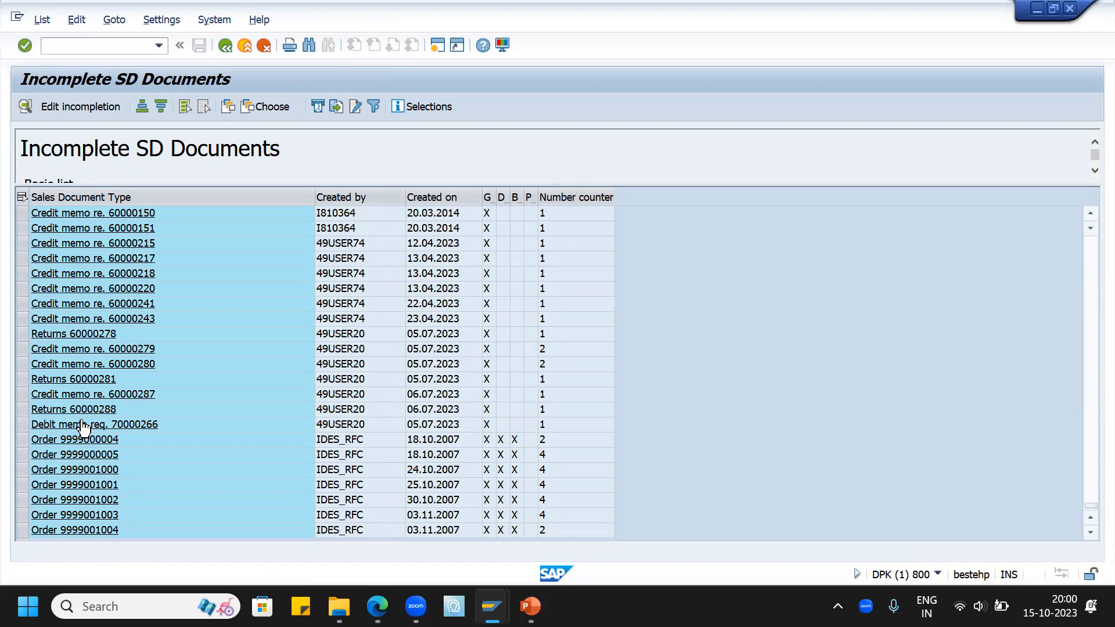
pyautogui.scroll(3, 252, 341)
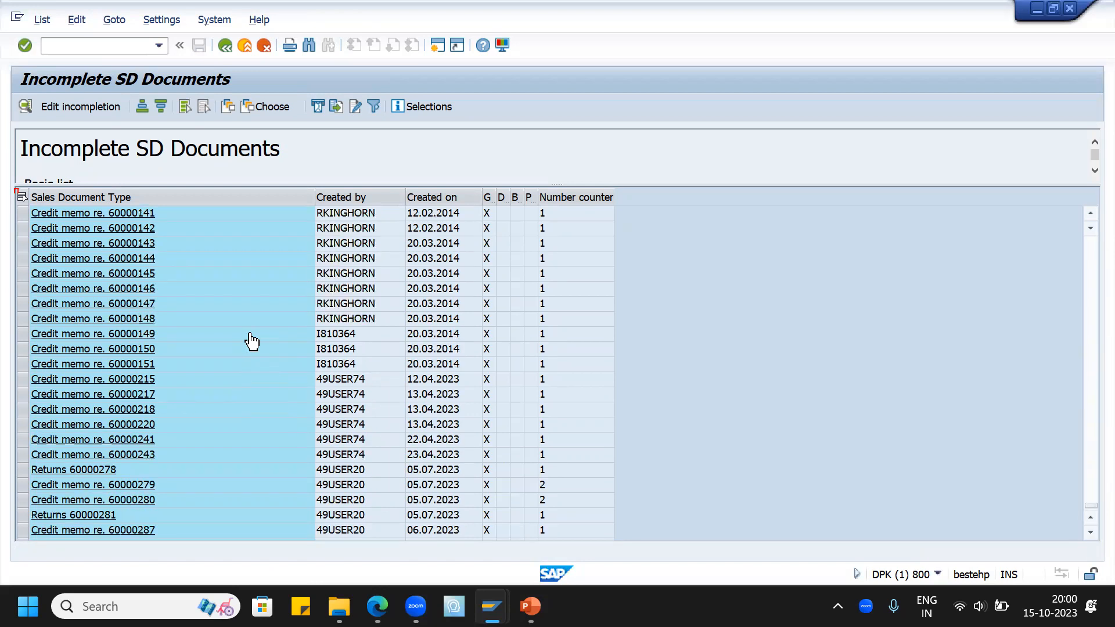
pyautogui.scroll(15, 251, 341)
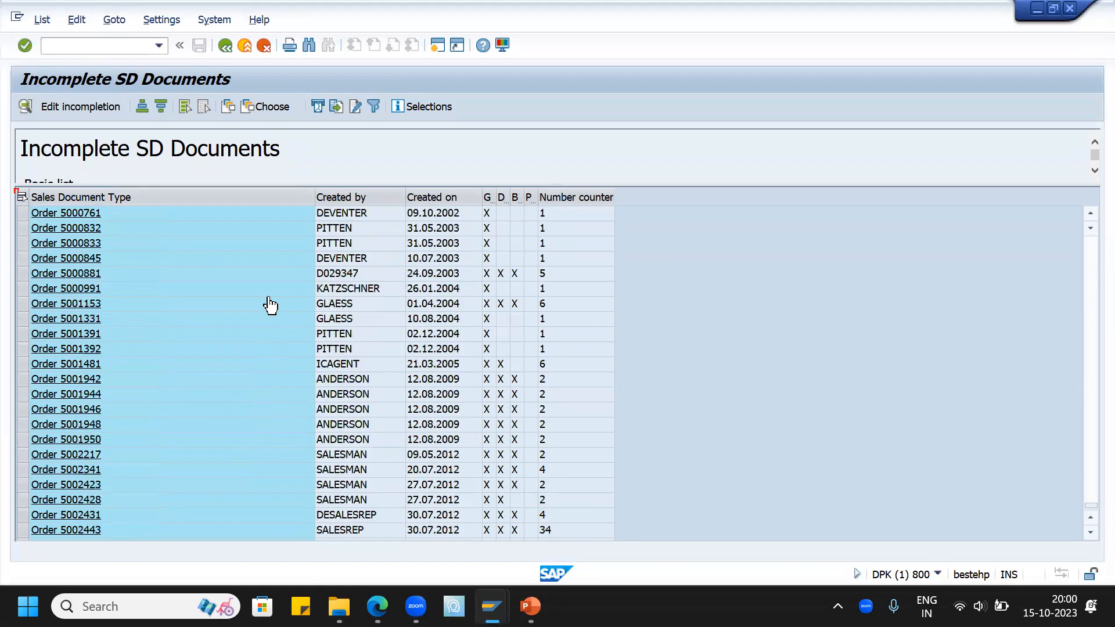
pyautogui.scroll(4, 270, 305)
# Leave the list, restrict Created by to 49USER20 in the selection criteria, and execute the report.
pyautogui.click(225, 46)
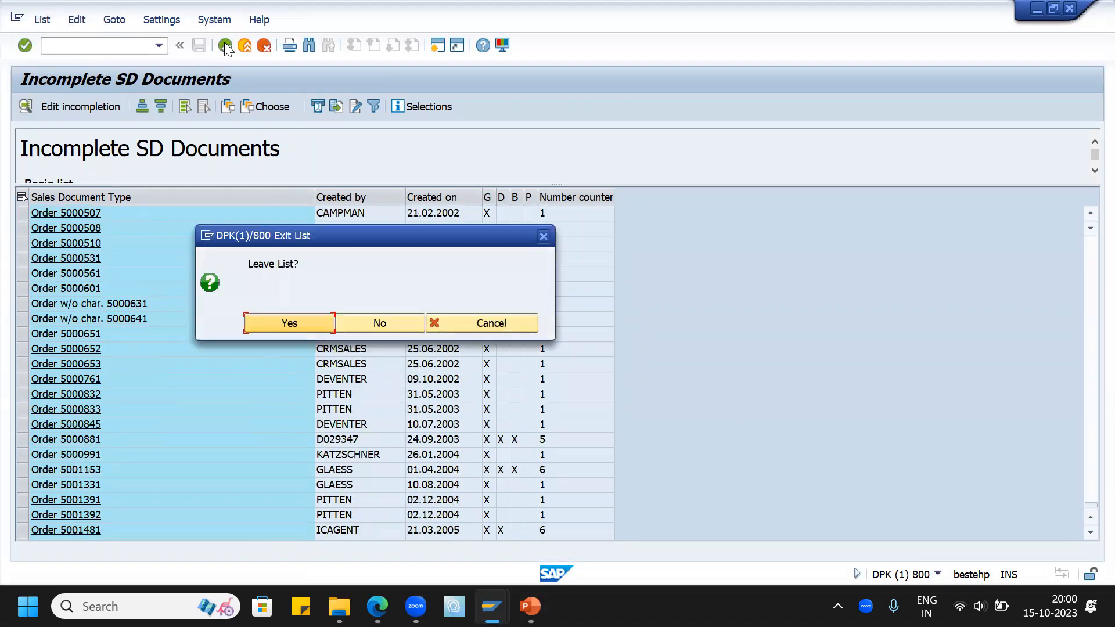
pyautogui.click(300, 325)
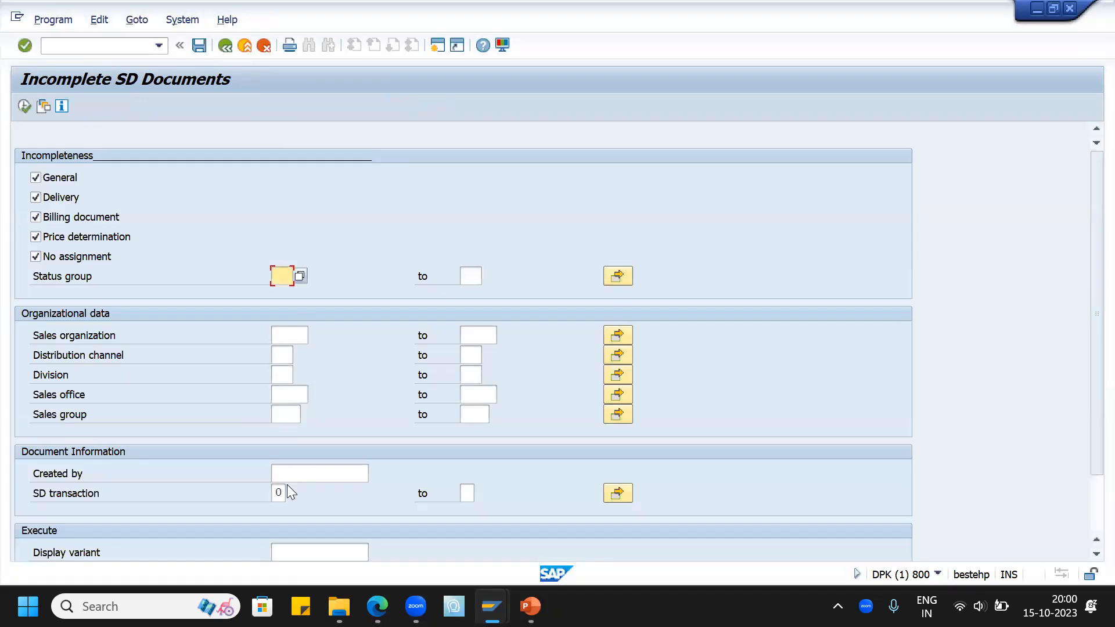
pyautogui.click(293, 476)
pyautogui.write('49USER20')
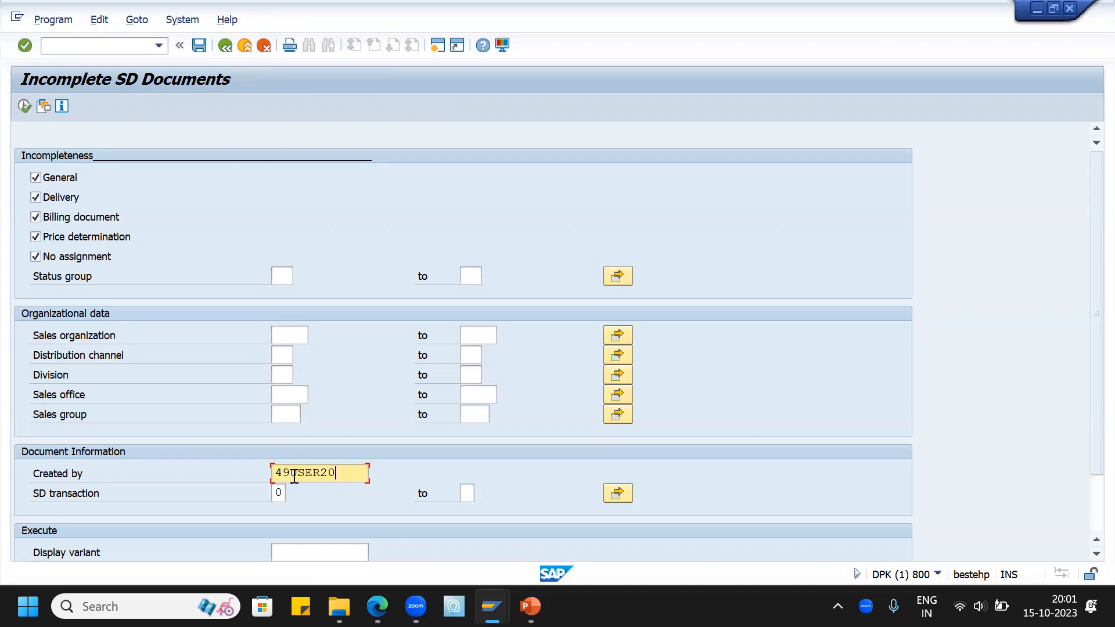
pyautogui.doubleClick(294, 476)
pyautogui.click(24, 106)
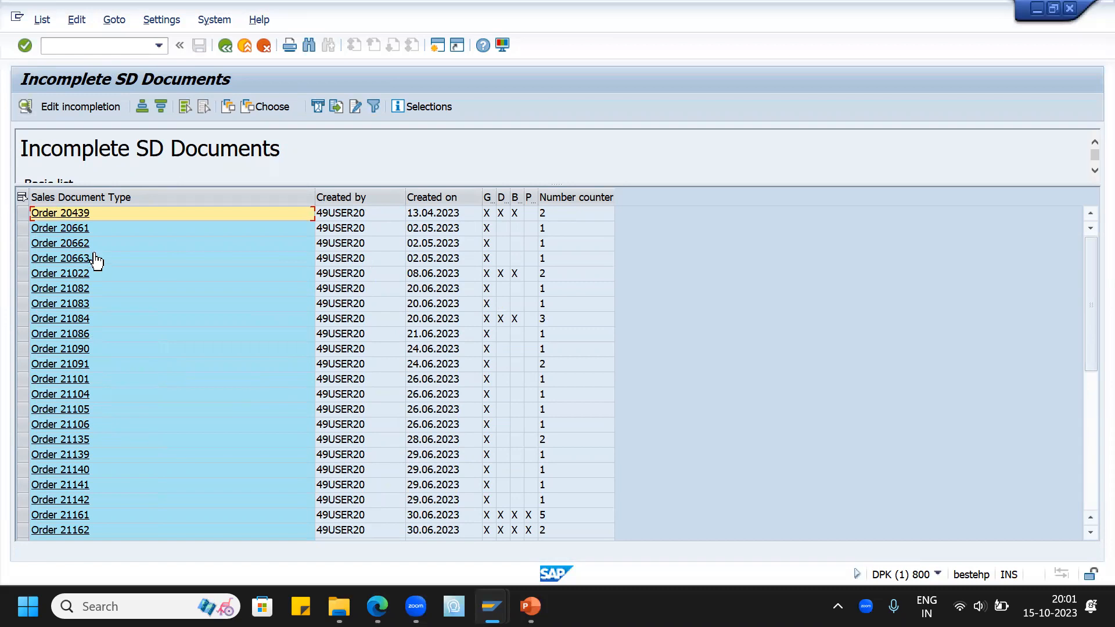
# Open the first listed order's incompletion log, select all missing-data entries and call up the data completion for them.
pyautogui.click(66, 215)
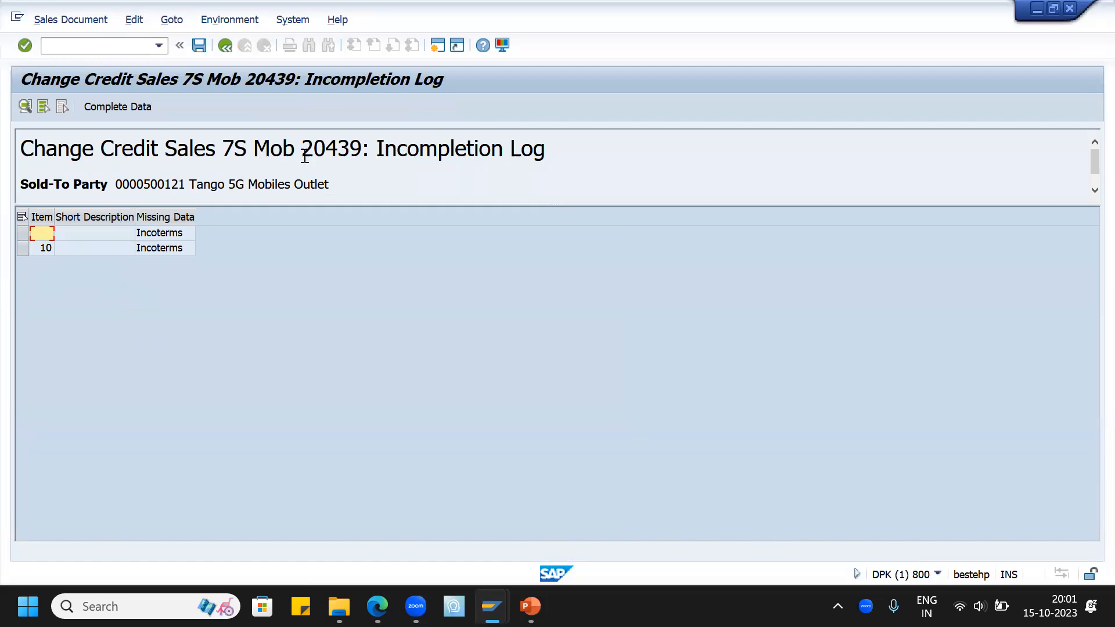
pyautogui.click(22, 216)
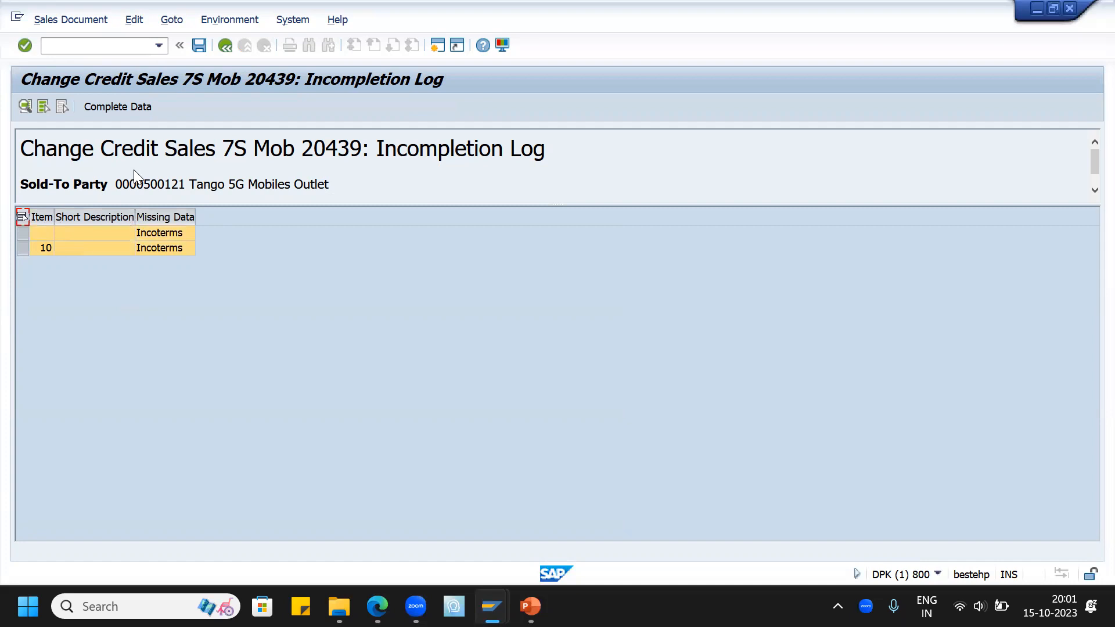
pyautogui.click(106, 108)
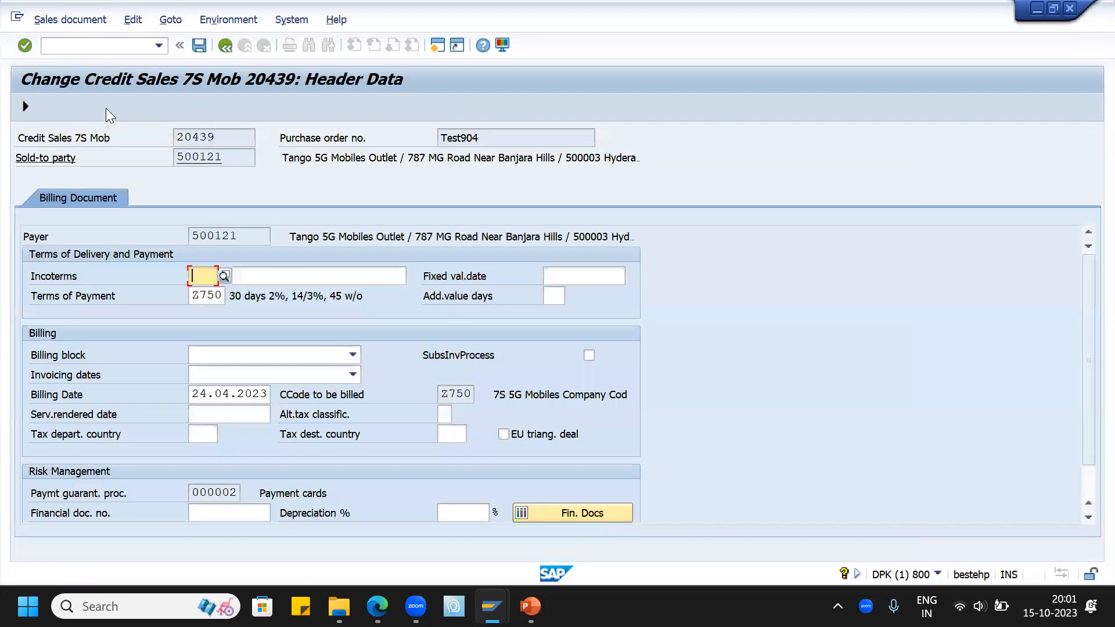
# Set the order's header Incoterms to FOB with Free On Board as the location, accept the freight redetermination and save the order.
pyautogui.write('f')
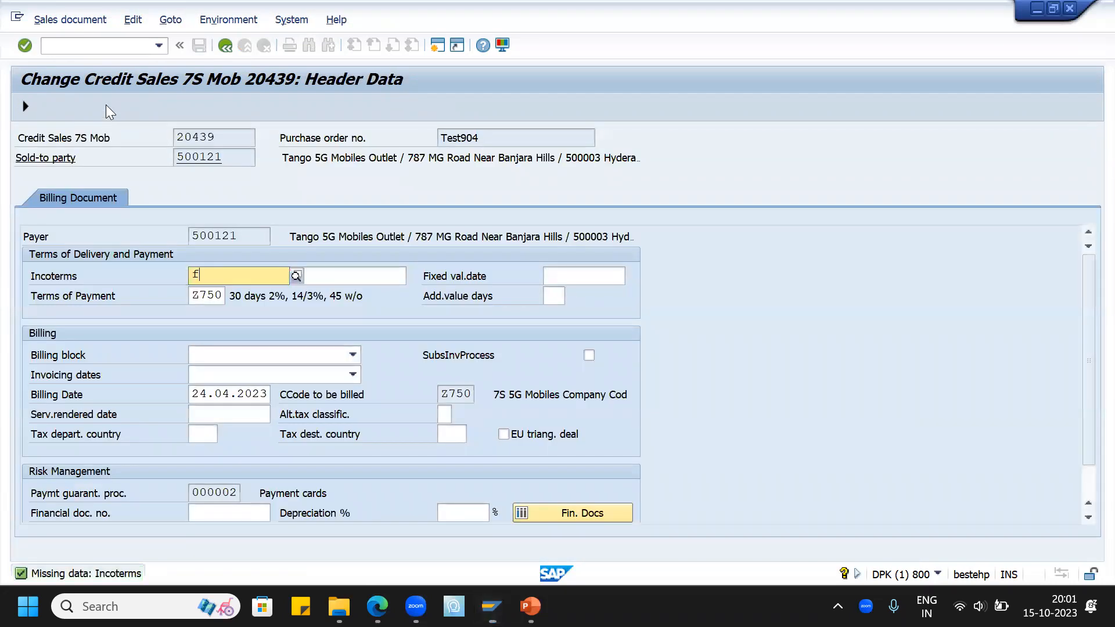
pyautogui.click(228, 355)
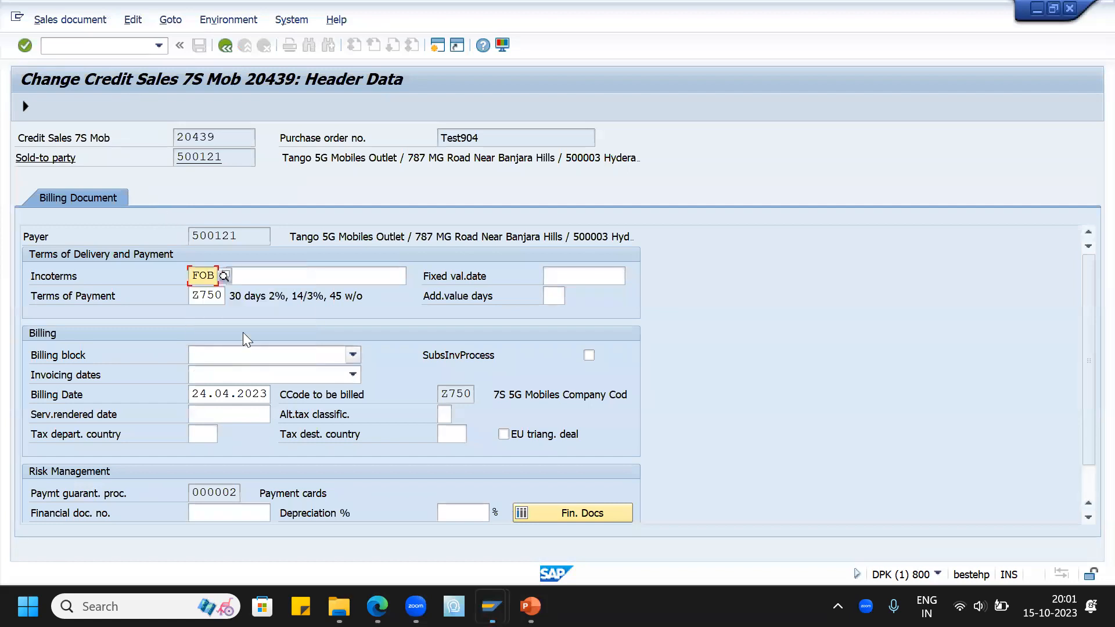
pyautogui.click(277, 277)
pyautogui.click(279, 292)
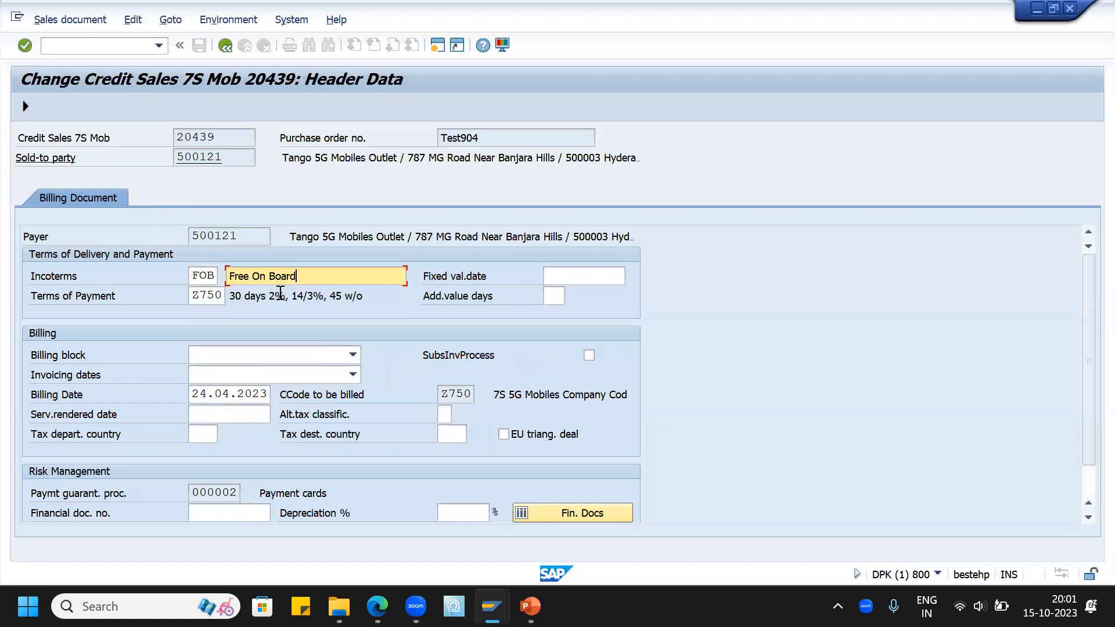
pyautogui.press('Return')
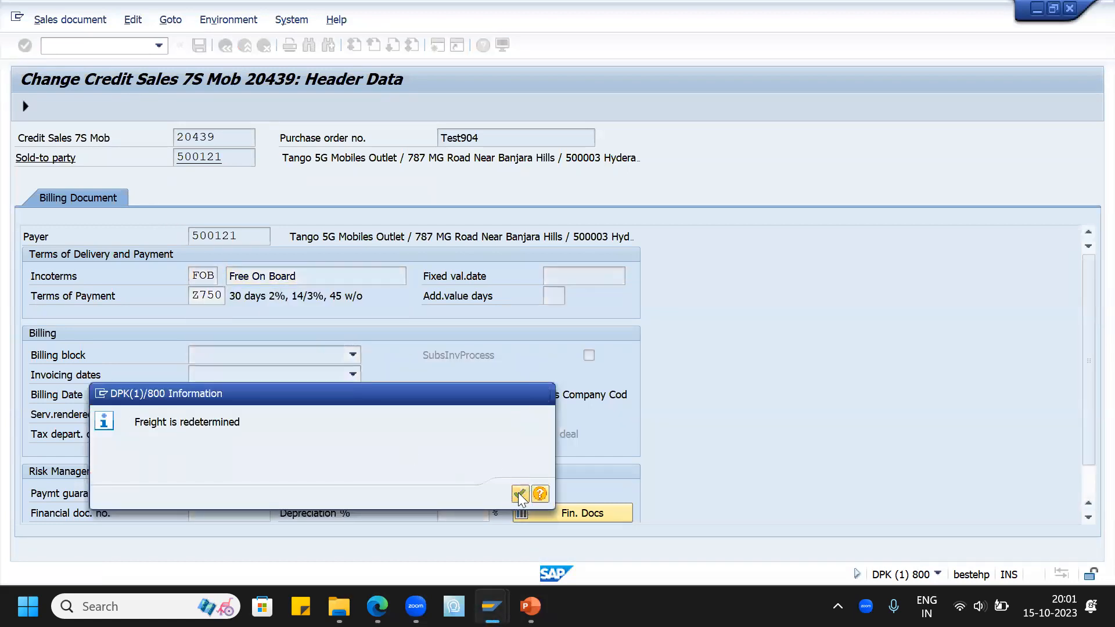
pyautogui.click(519, 493)
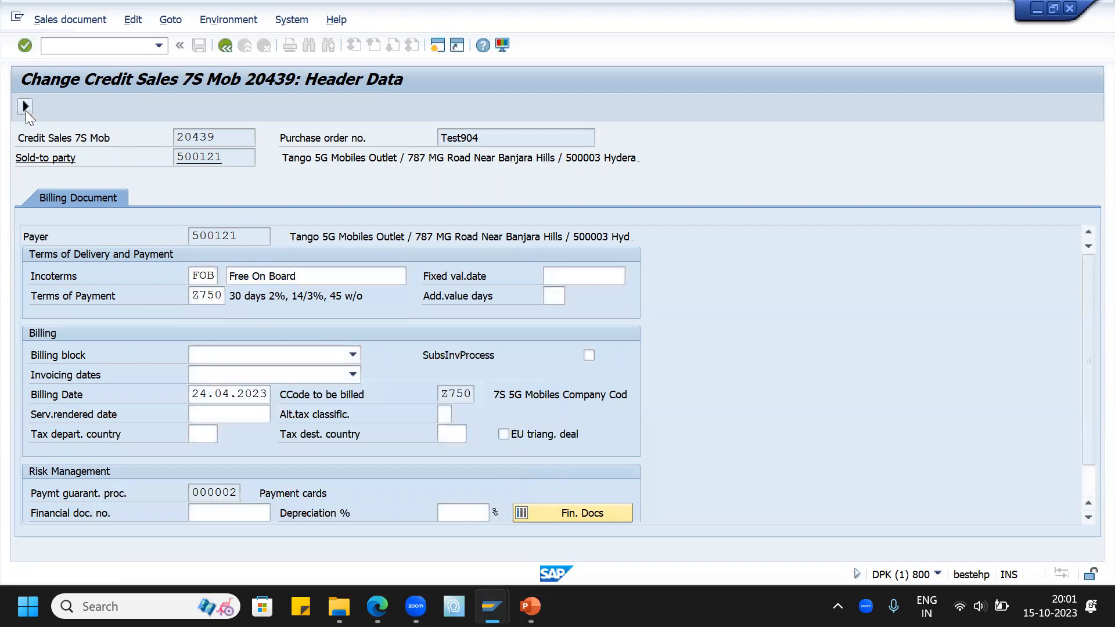
pyautogui.press('F3')
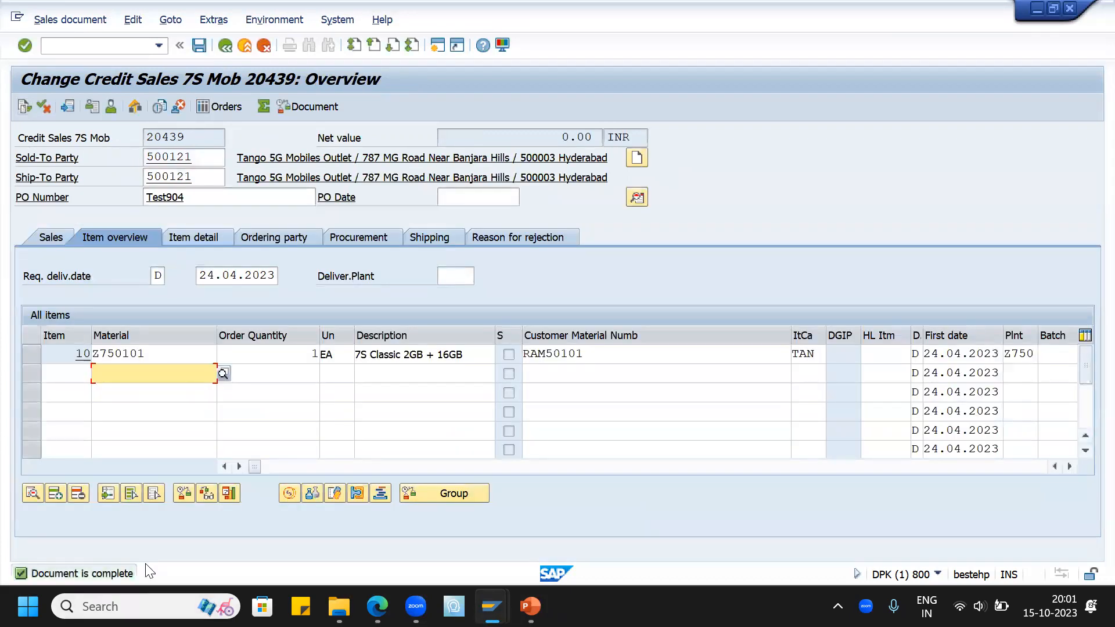
pyautogui.click(199, 45)
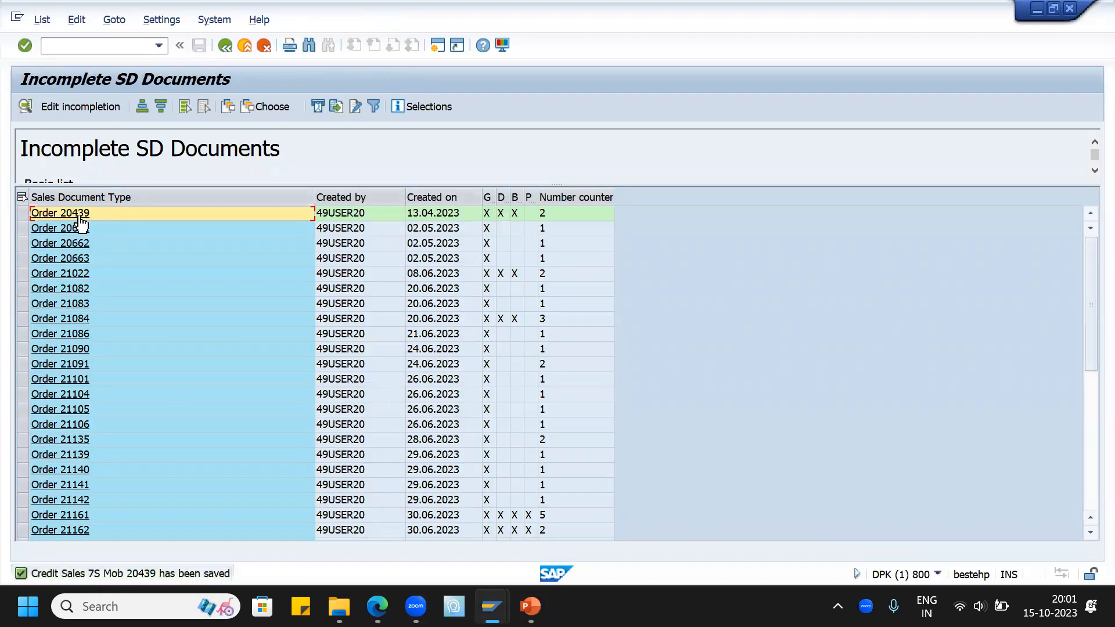
# Leave the list and execute the incomplete documents report again with the same criteria to check the remaining orders.
pyautogui.click(224, 46)
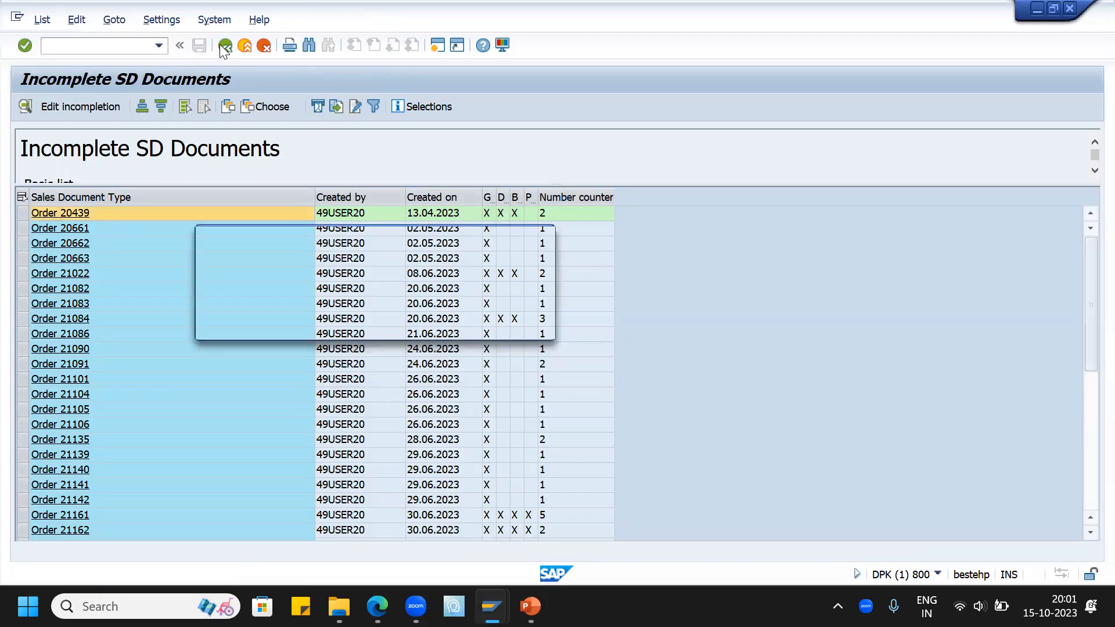
pyautogui.click(286, 322)
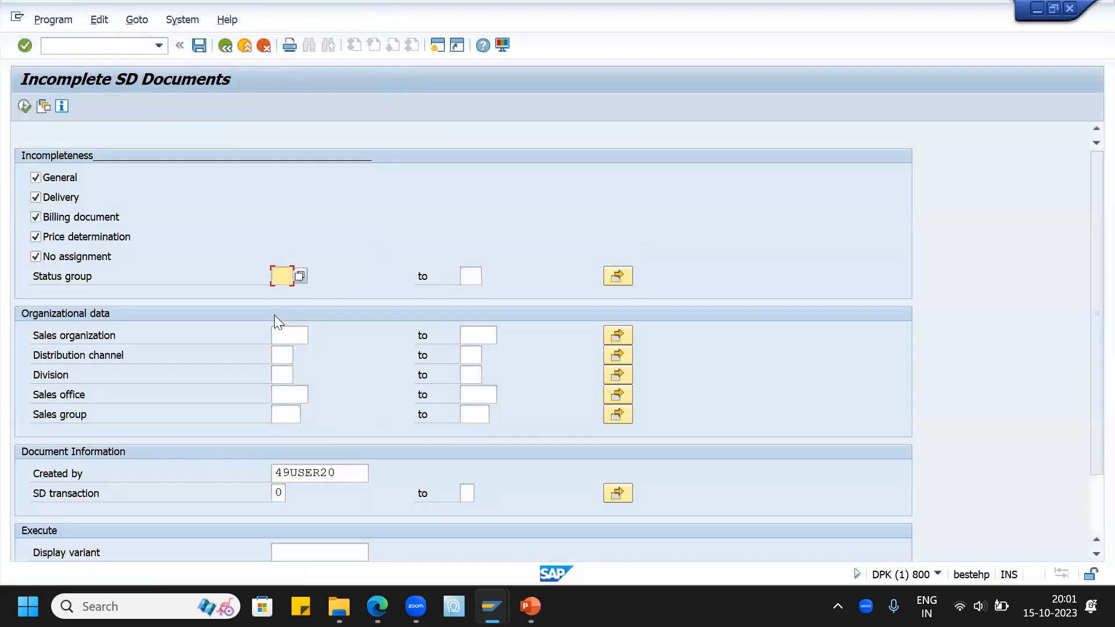
pyautogui.click(22, 105)
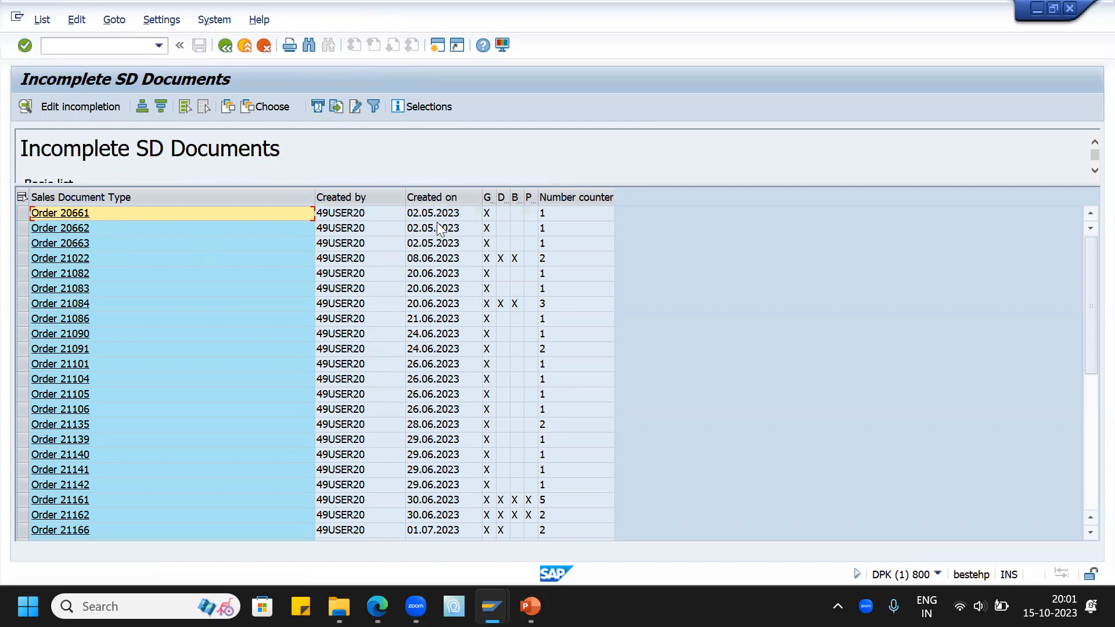
pyautogui.moveTo(460, 186); pyautogui.dragTo(475, 261)
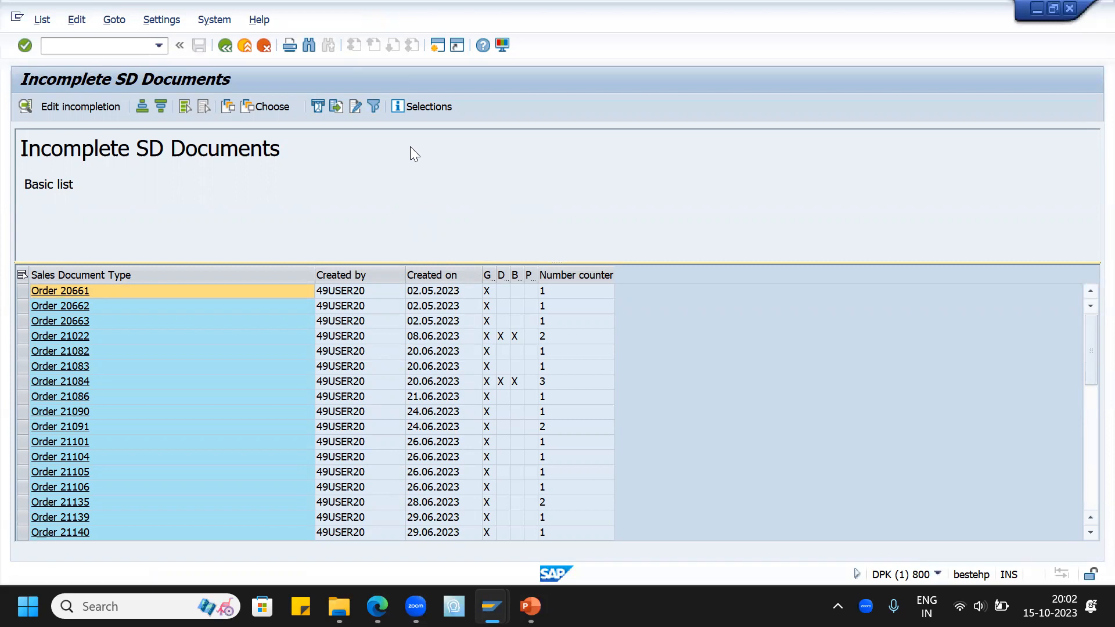
# Exit the incomplete documents report completely and start transaction V_RA for backorder processing.
pyautogui.click(223, 49)
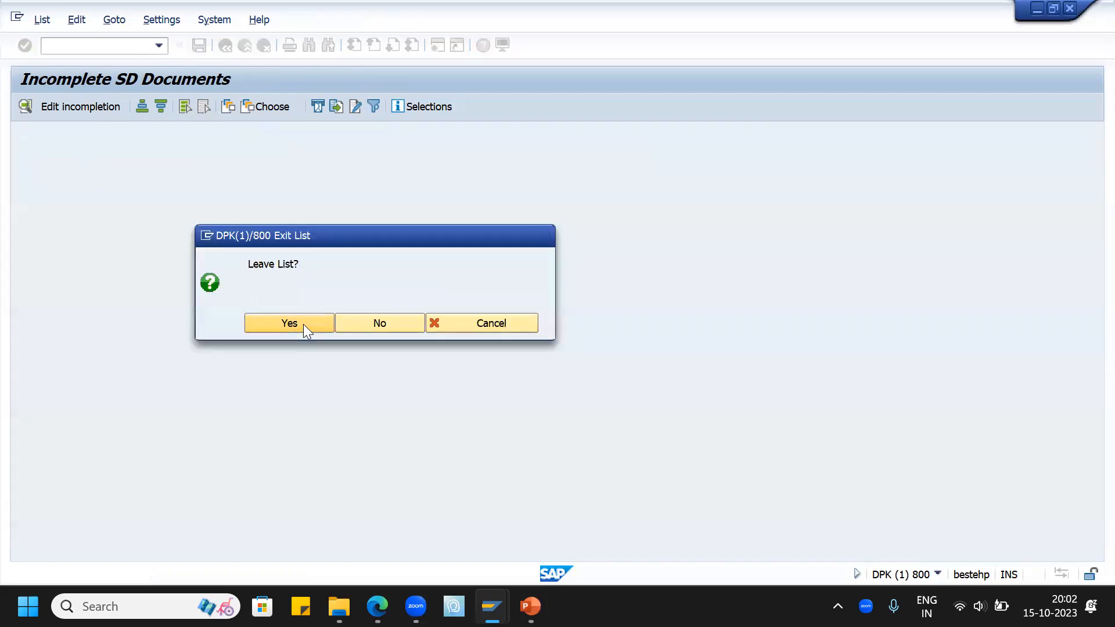
pyautogui.click(303, 323)
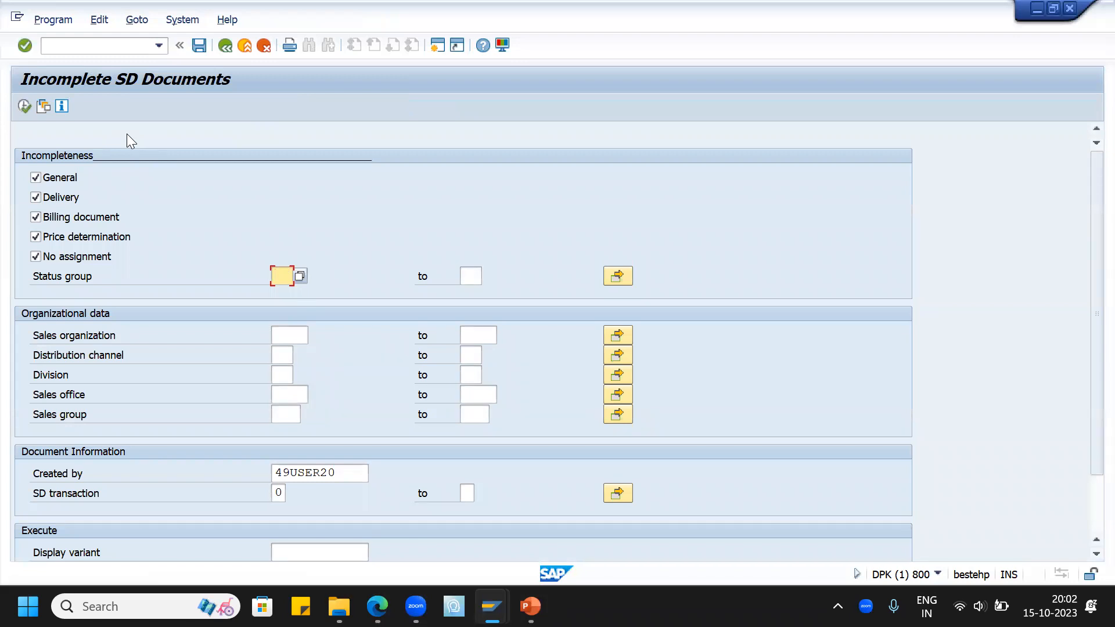
pyautogui.click(225, 45)
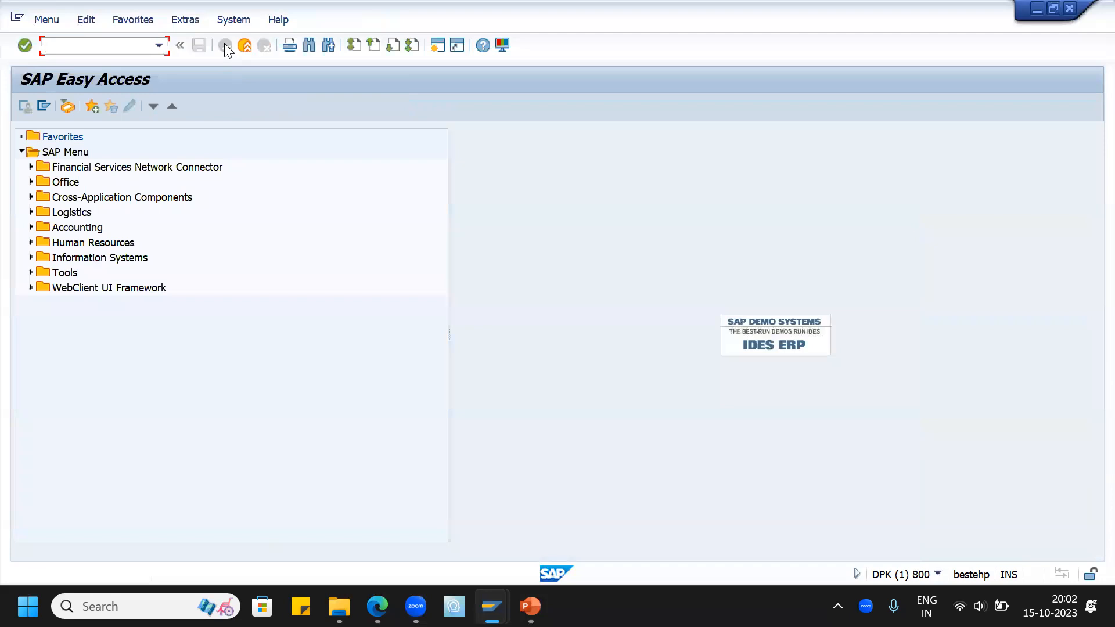
pyautogui.write('V_RA')
pyautogui.press('Return')
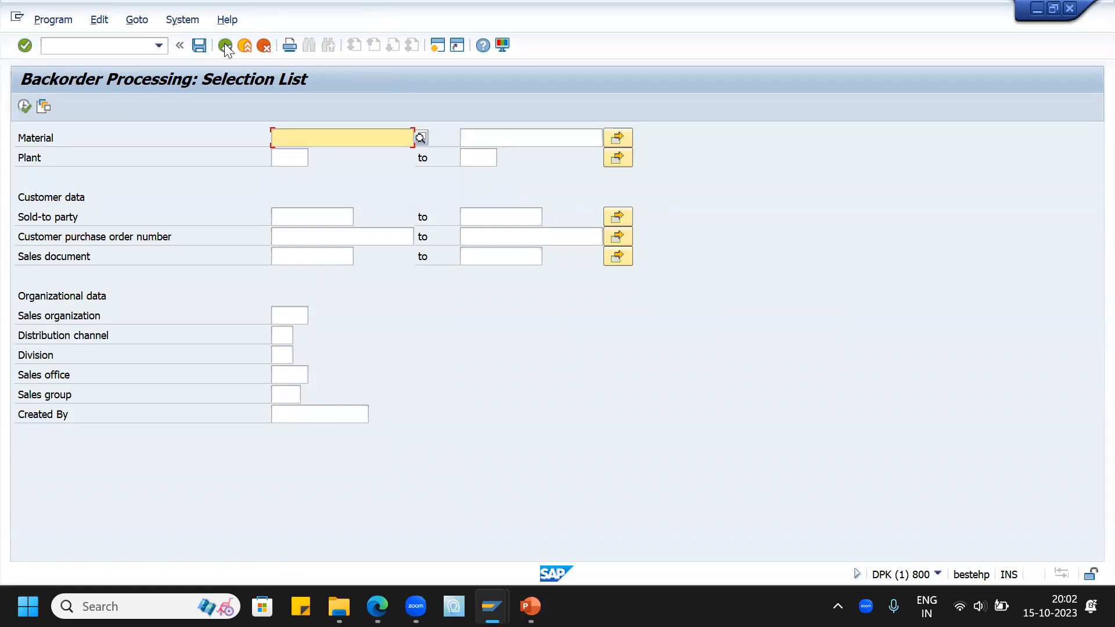
# Load the BACKORDER variant into the backorder selection criteria and execute the list.
pyautogui.click(44, 106)
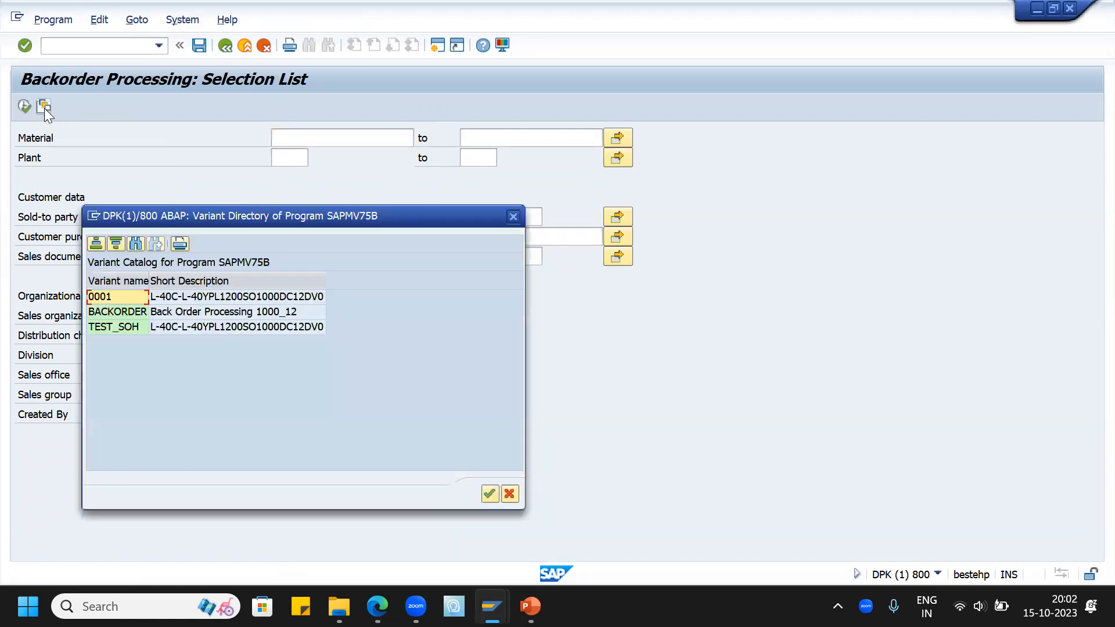
pyautogui.doubleClick(121, 311)
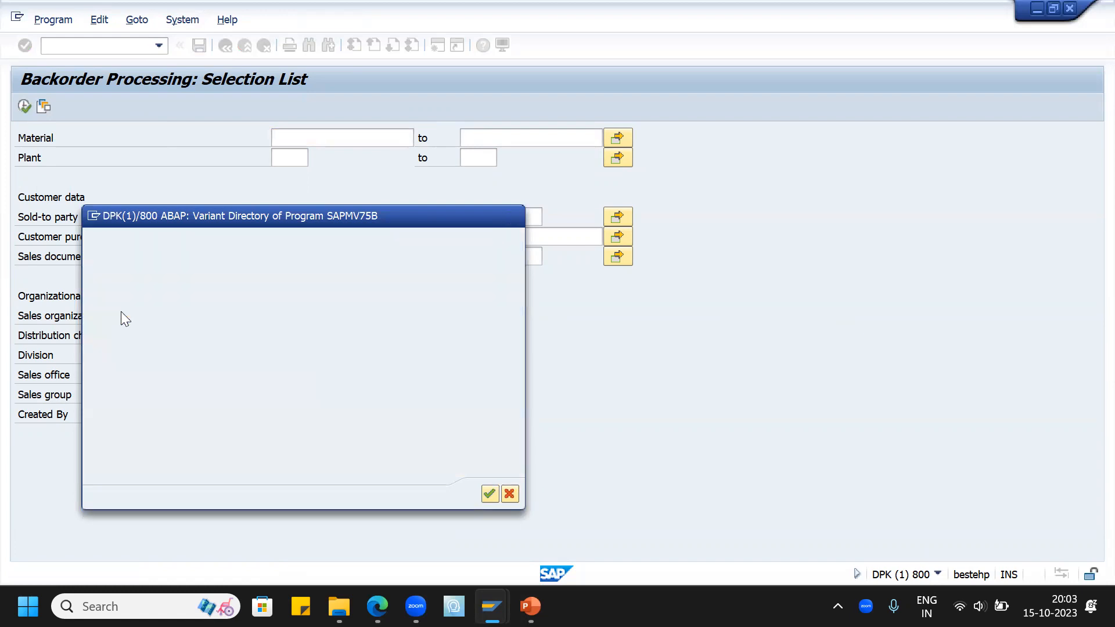
pyautogui.click(24, 107)
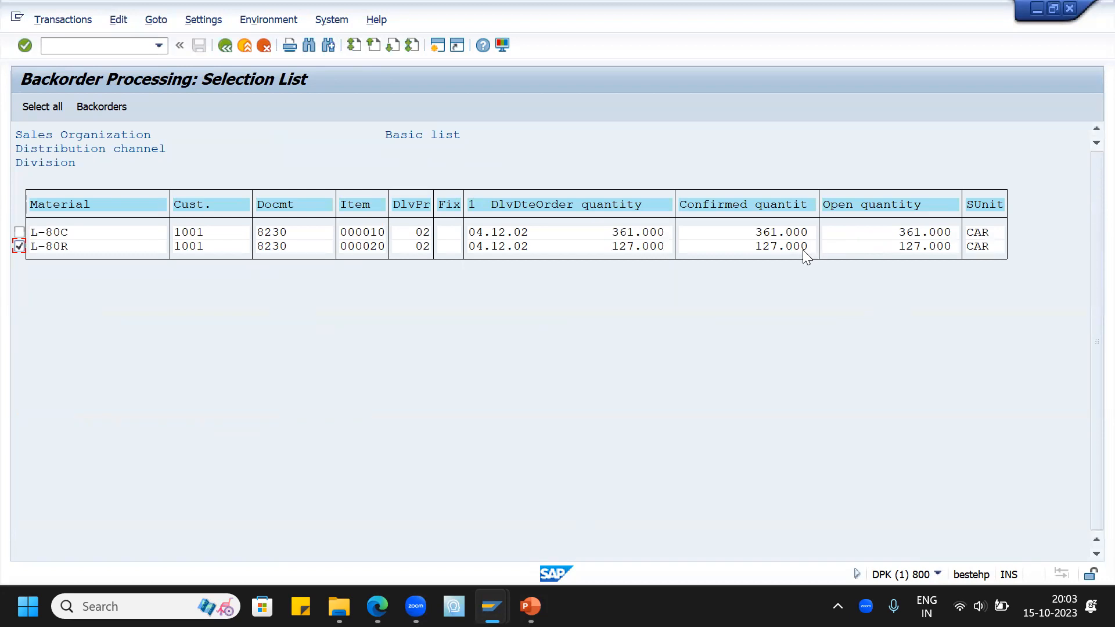
# Open the backorder overview for material L-80R, select its order line and start changing the line's confirmation.
pyautogui.click(87, 107)
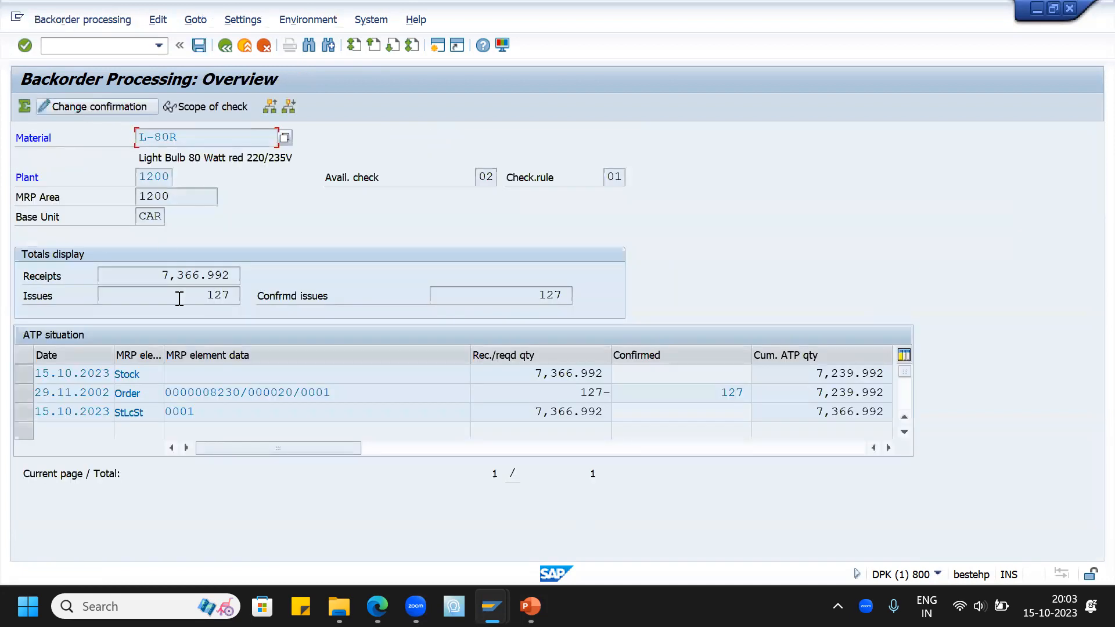
pyautogui.click(27, 396)
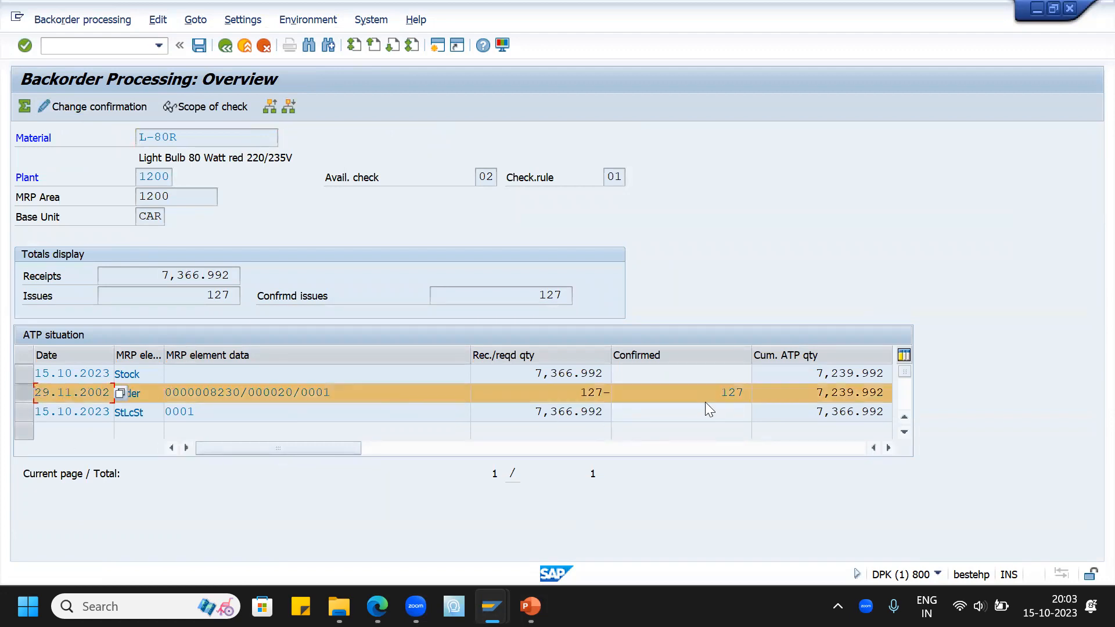
pyautogui.click(725, 392)
pyautogui.doubleClick(724, 393)
pyautogui.click(749, 392)
pyautogui.click(78, 107)
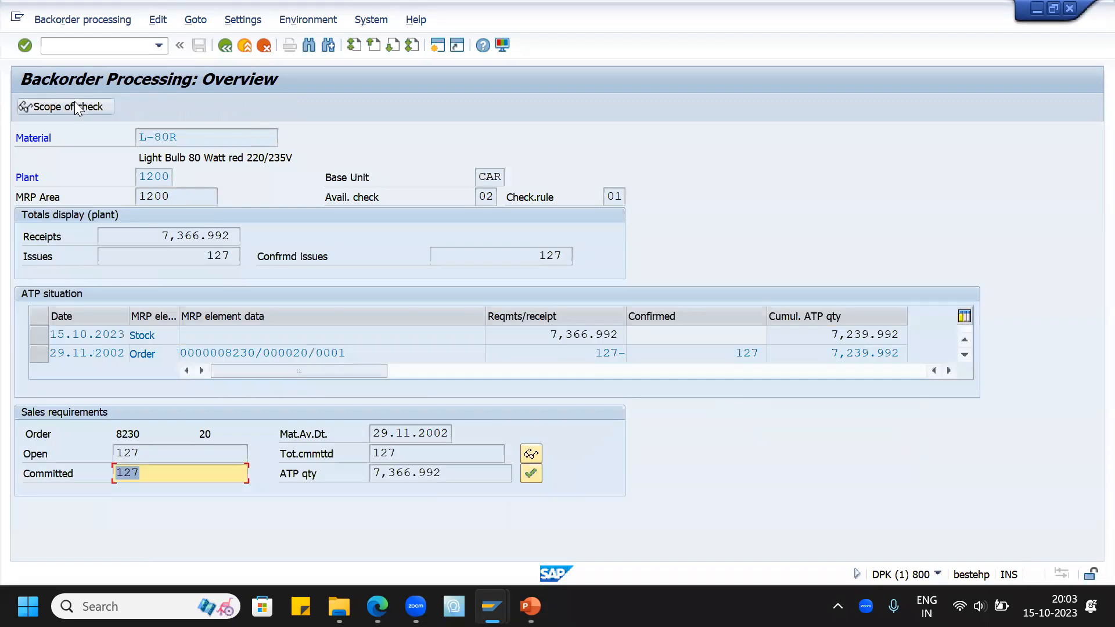
# Clear the committed quantity for L-80R, copy the changed confirmation and save the backorder update on leaving.
pyautogui.press('BackSpace')
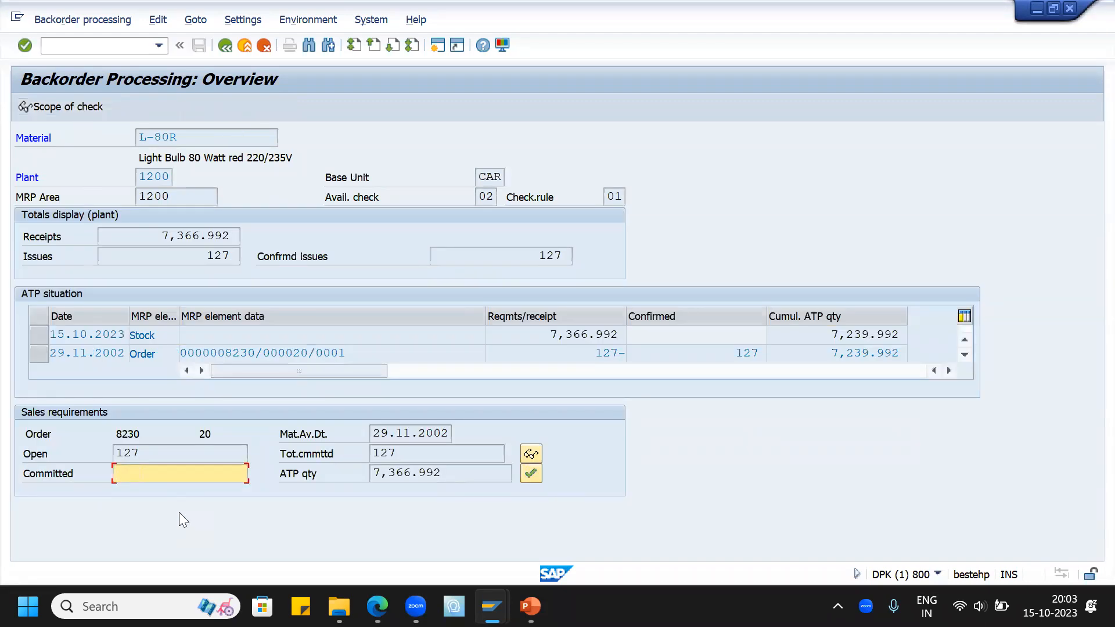
pyautogui.click(226, 48)
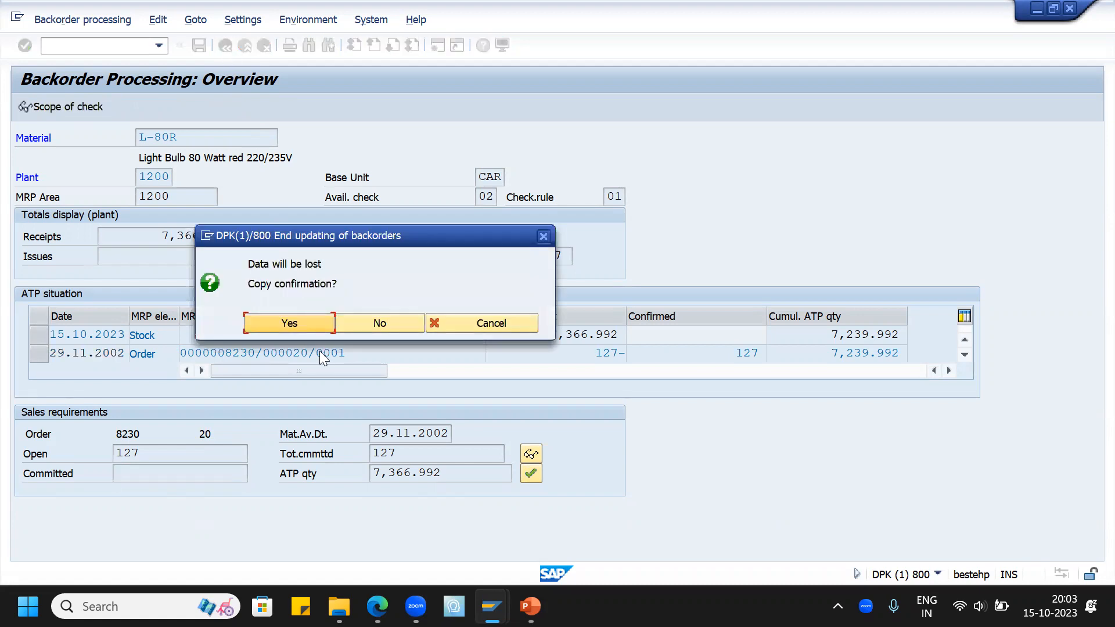
pyautogui.click(313, 324)
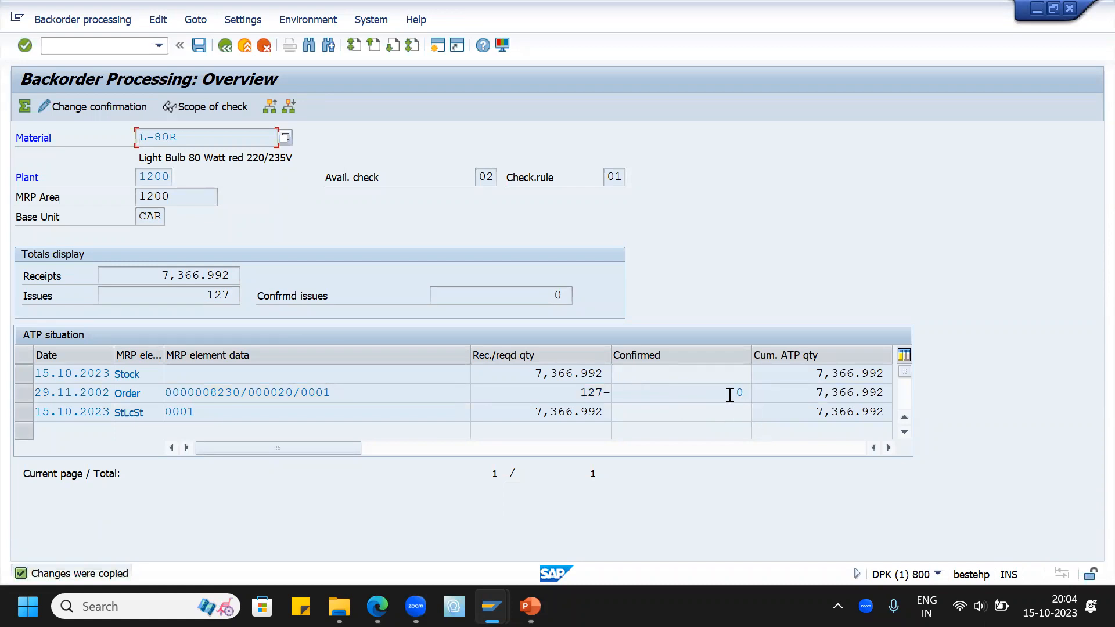
pyautogui.click(224, 46)
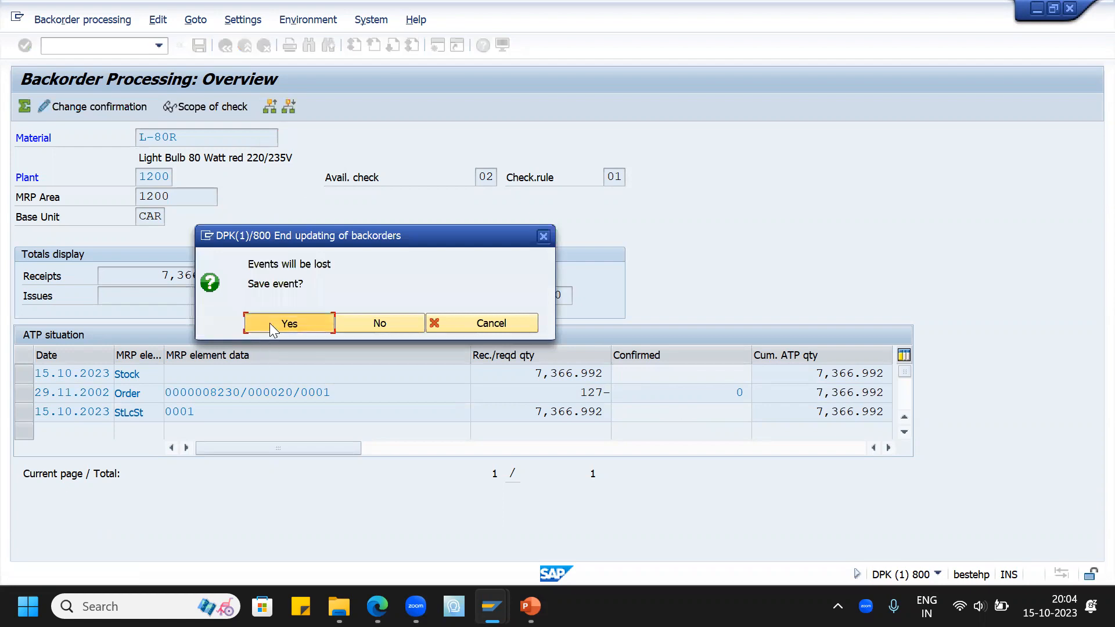
pyautogui.click(269, 323)
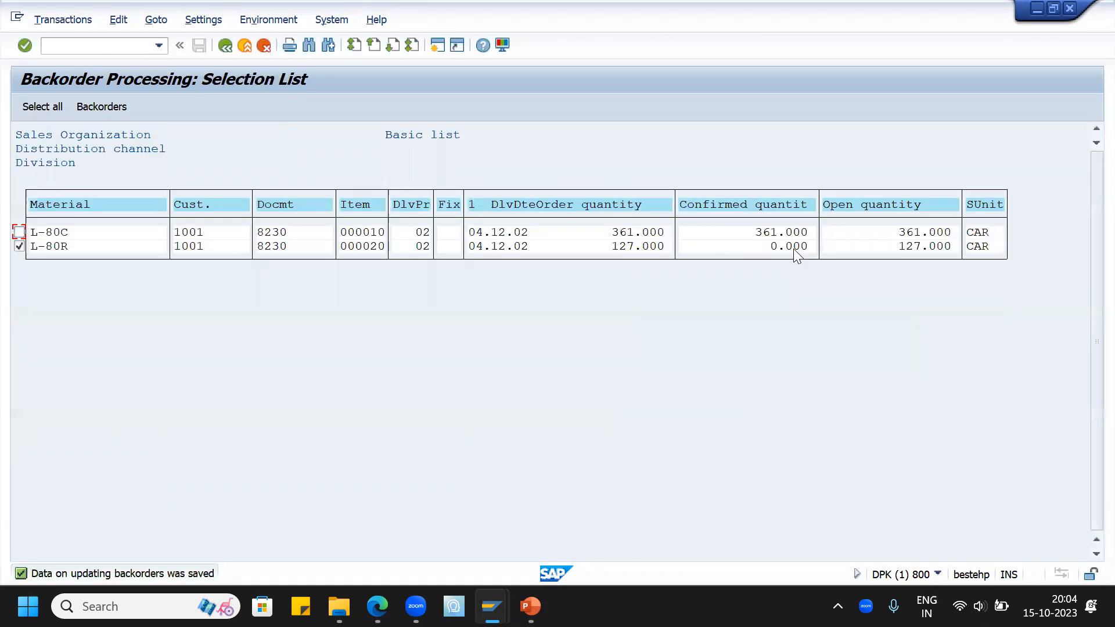
# Deselect material L-80R in the backorder list, select L-80C instead and open its backorder overview.
pyautogui.moveTo(289, 246); pyautogui.dragTo(255, 246)
pyautogui.click(32, 247)
pyautogui.click(174, 372)
pyautogui.click(19, 246)
pyautogui.click(19, 232)
pyautogui.click(116, 105)
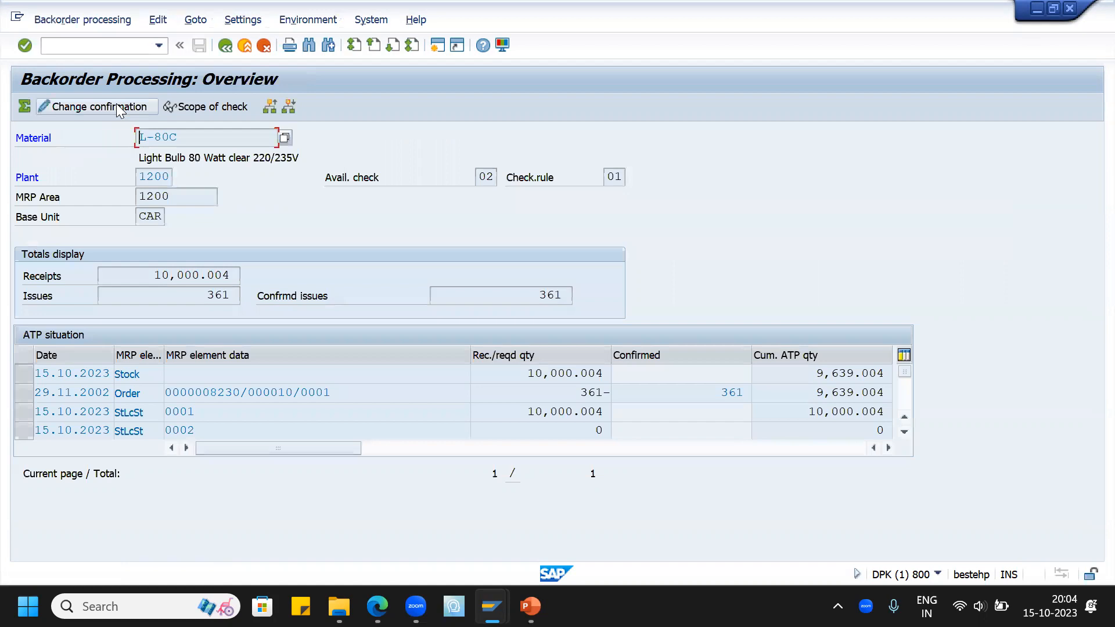
# Clear the committed quantity on the order line for material L-80C, copy the confirmation and save the backorder update on leaving.
pyautogui.click(36, 395)
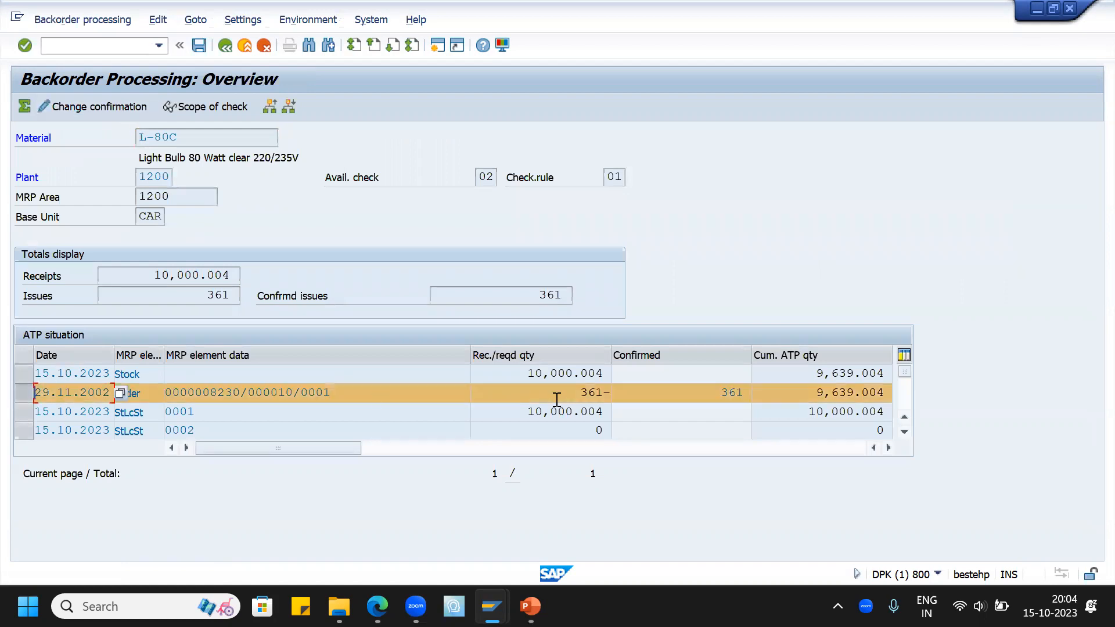
pyautogui.click(85, 106)
pyautogui.press('BackSpace')
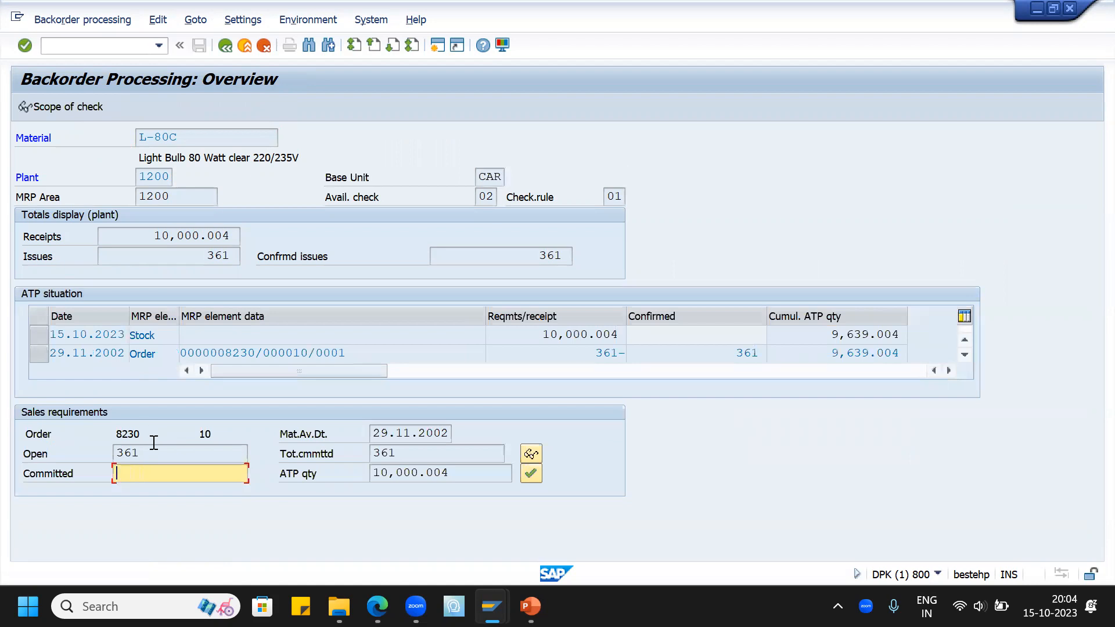
pyautogui.click(223, 45)
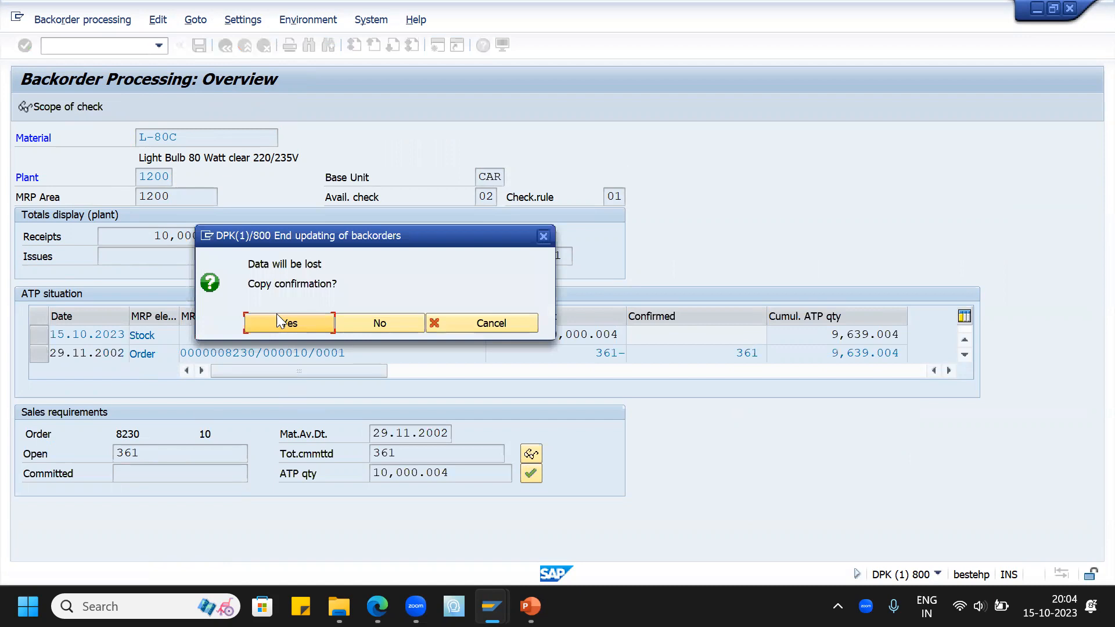
pyautogui.click(276, 316)
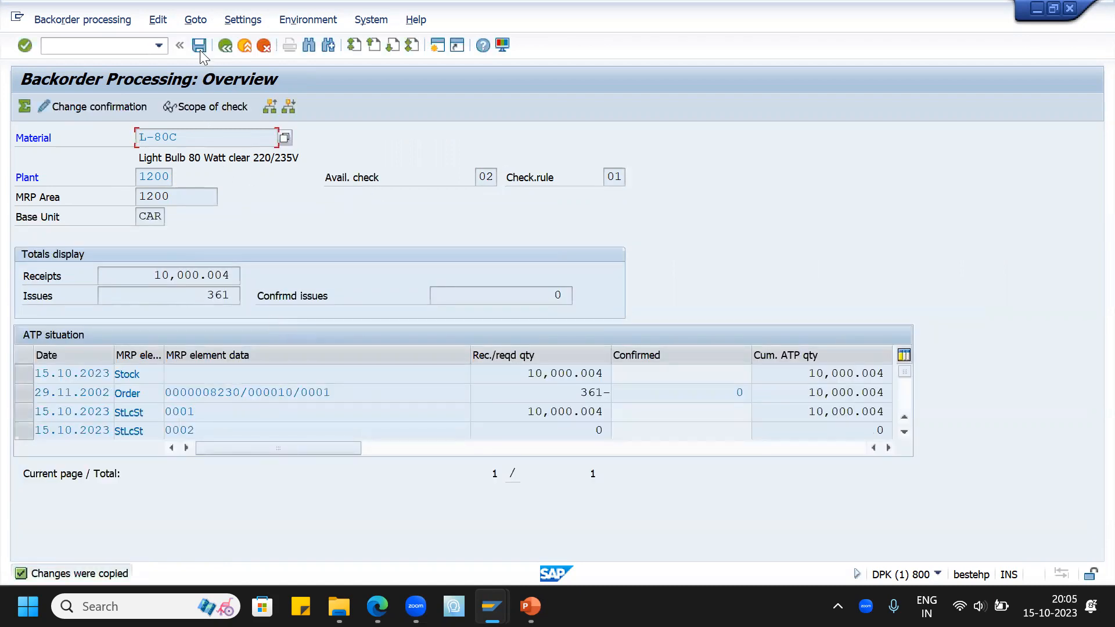
pyautogui.click(228, 45)
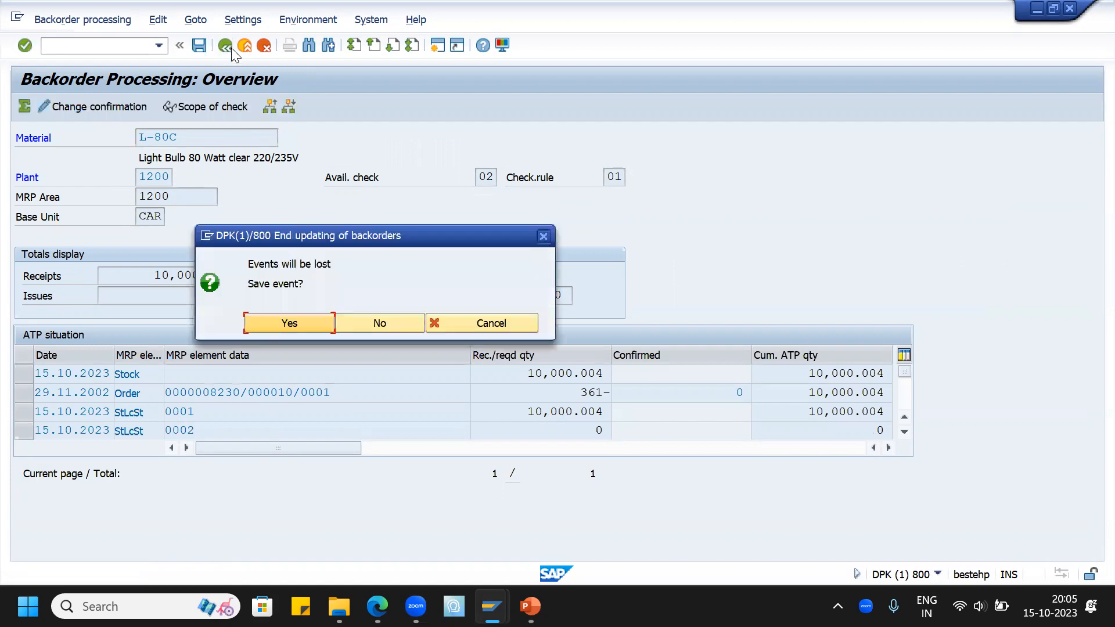
pyautogui.click(280, 324)
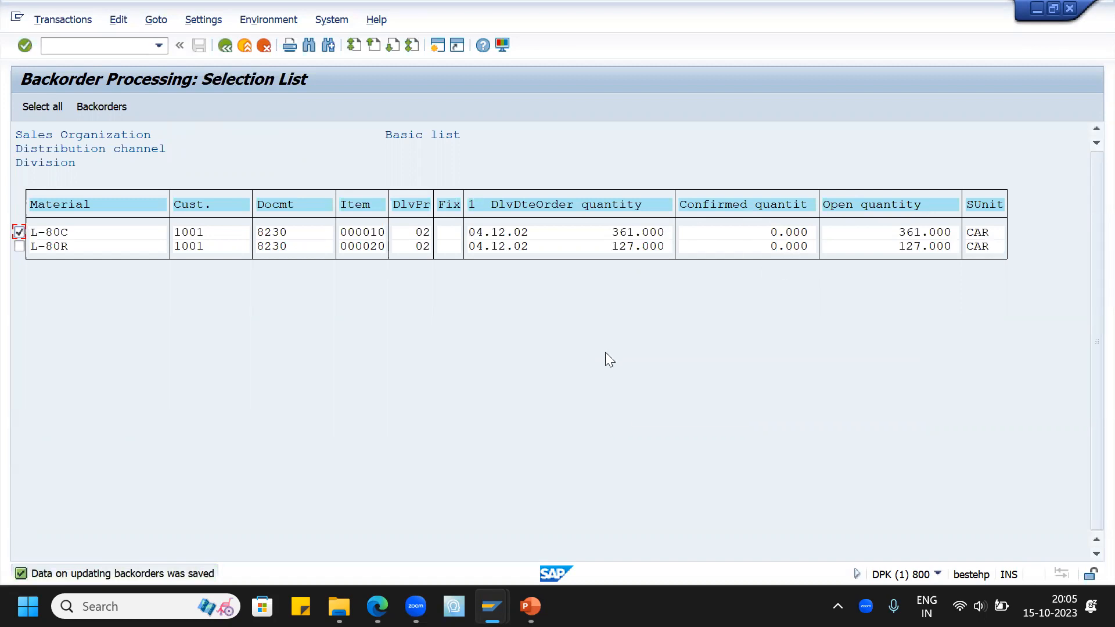
# Copy the sales document number of the L-80C backorder and open that order for change with VA02 in a new session.
pyautogui.click(19, 232)
pyautogui.moveTo(256, 234); pyautogui.dragTo(290, 233)
pyautogui.hotkey('ctrl', 'c')
pyautogui.click(438, 44)
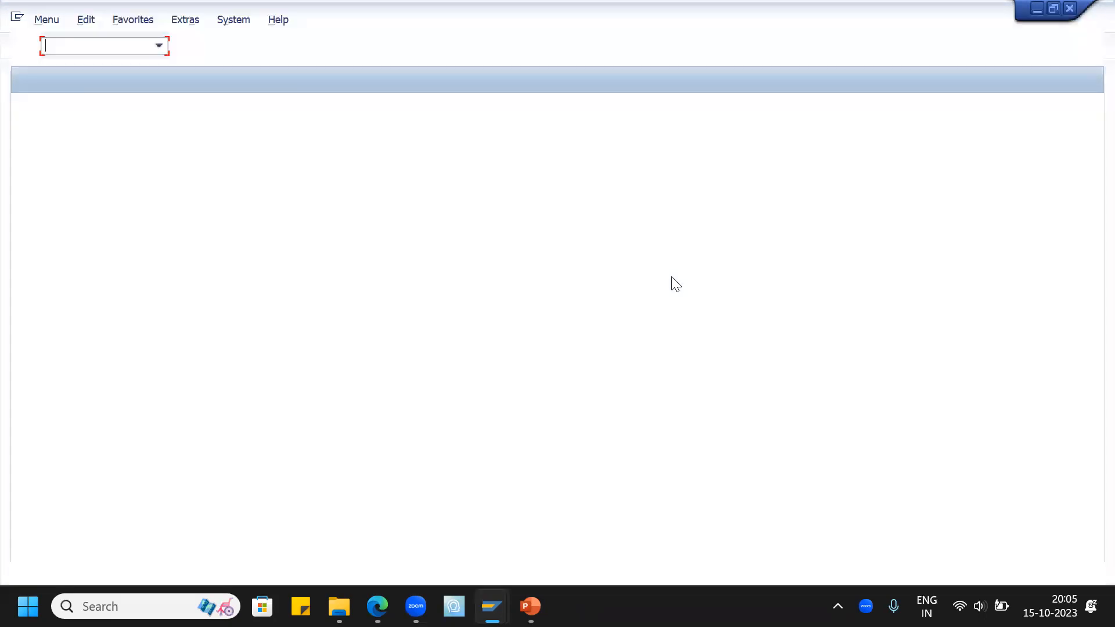
pyautogui.write('va02')
pyautogui.press('Return')
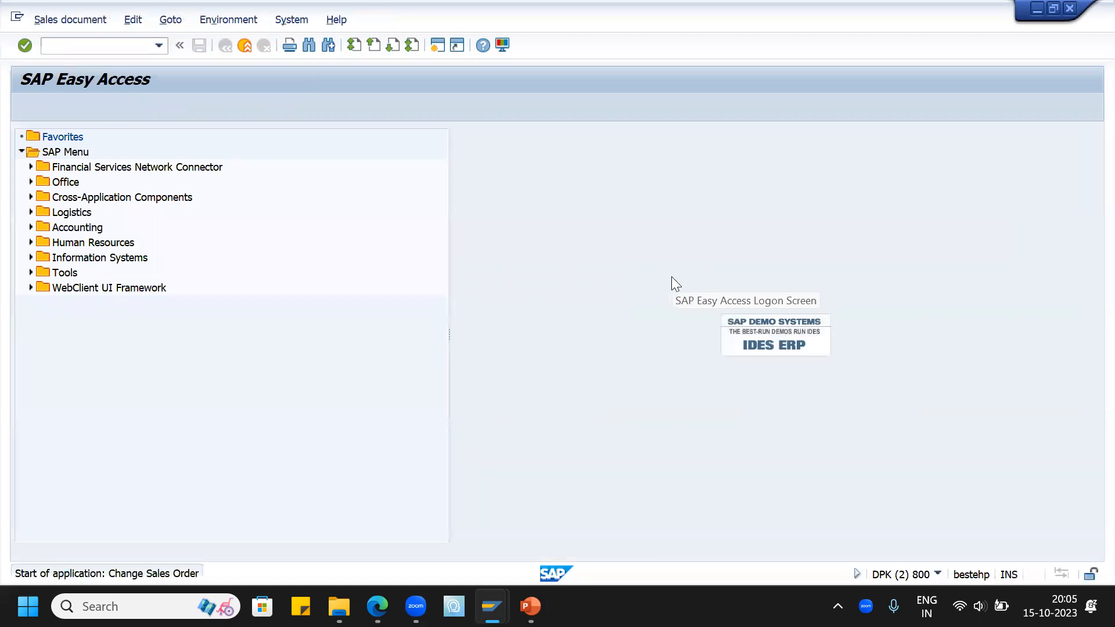
pyautogui.hotkey('ctrl', 'v')
pyautogui.press('Return')
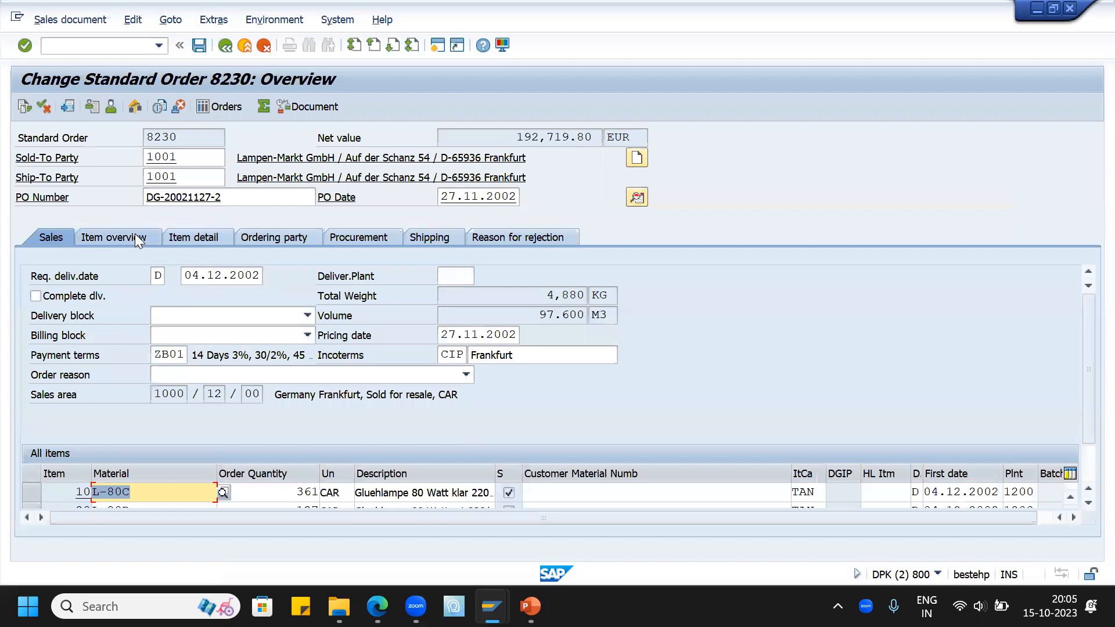
# Set the reason for rejection to 02 Poor quality for items 10 and 20 and save the order.
pyautogui.click(135, 235)
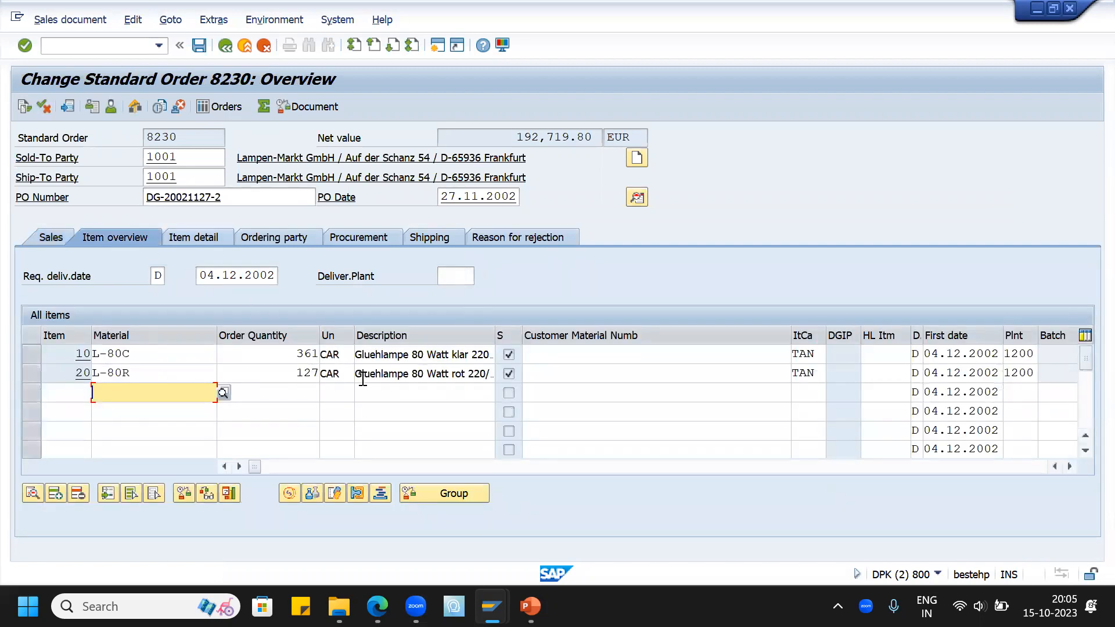
pyautogui.click(496, 232)
pyautogui.click(379, 353)
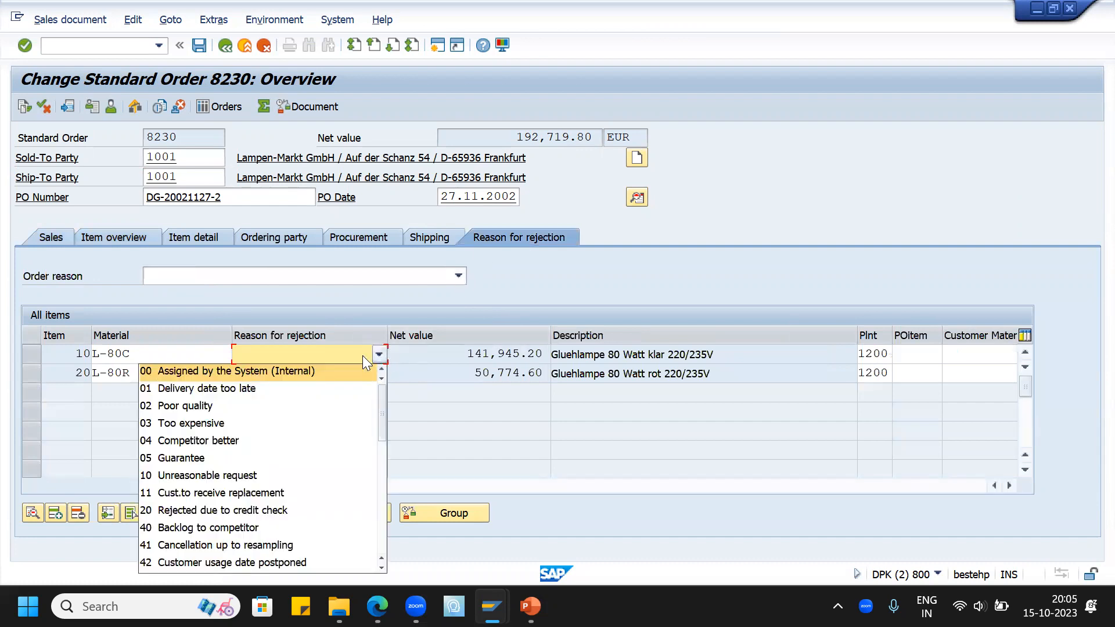
pyautogui.click(235, 404)
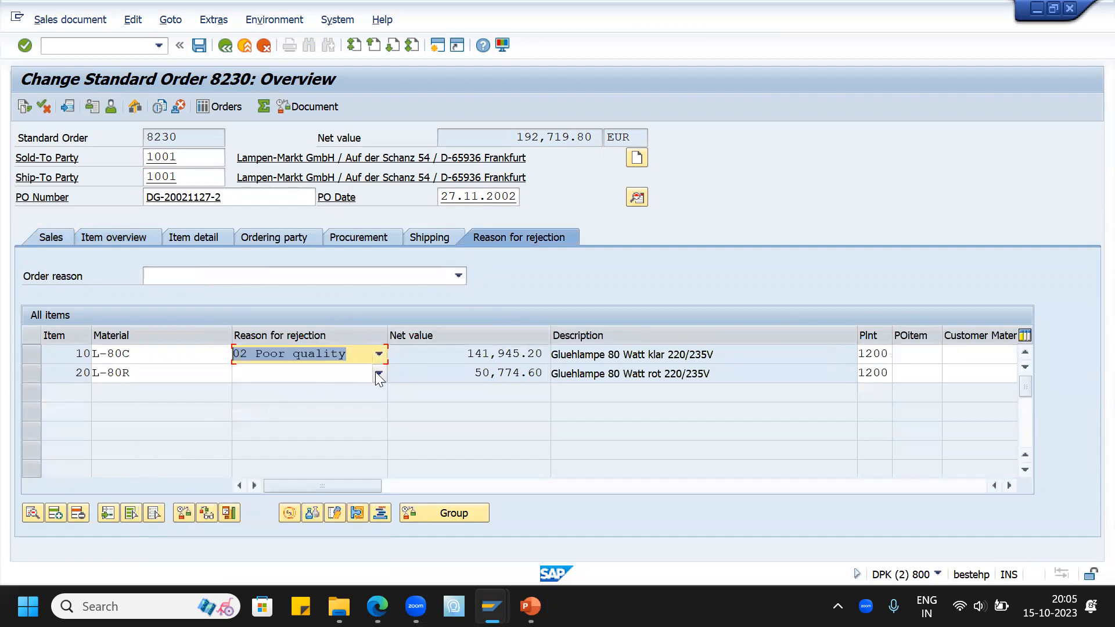
pyautogui.click(377, 373)
pyautogui.click(213, 424)
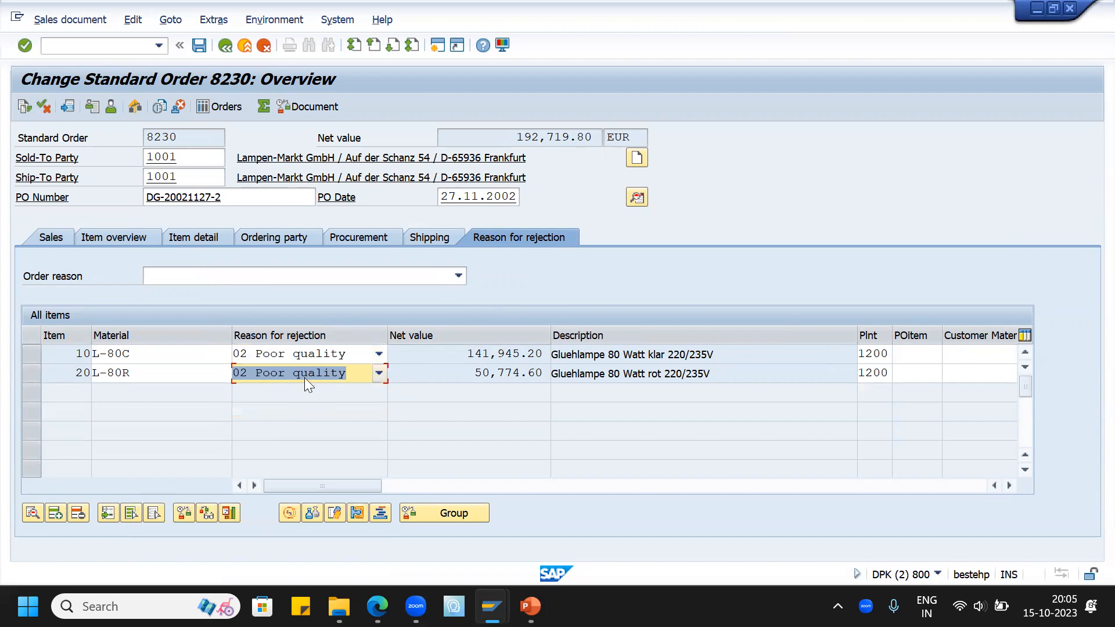
pyautogui.click(200, 45)
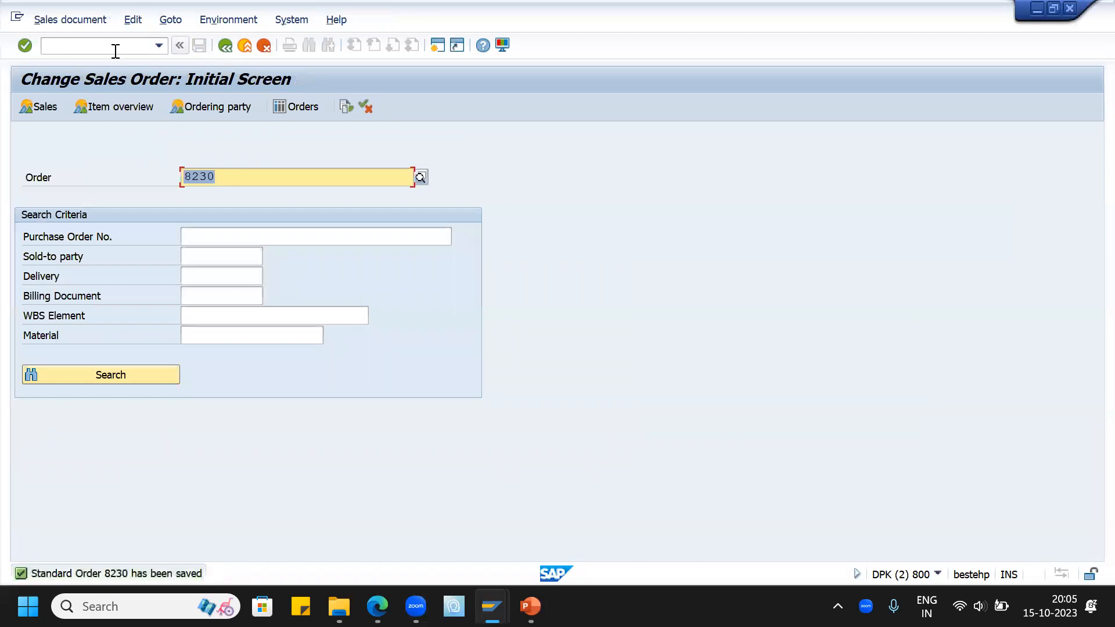
# Run V_RA backorder processing again with the saved variant for materials L-80C to L-80R and acknowledge the information message.
pyautogui.click(226, 45)
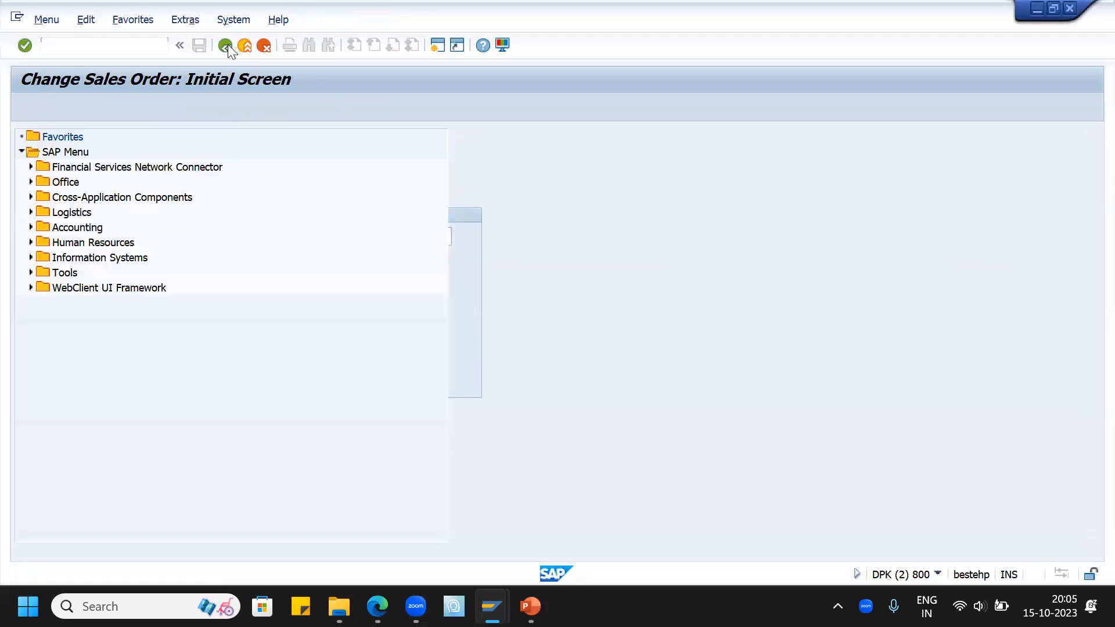
pyautogui.write('v_ra')
pyautogui.press('Return')
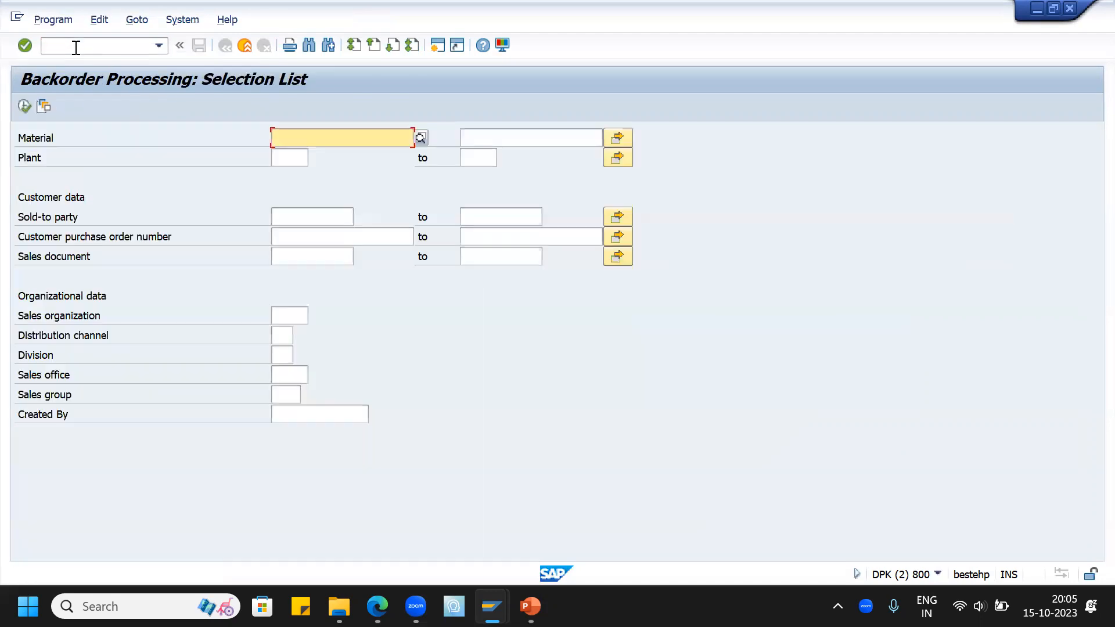
pyautogui.click(26, 106)
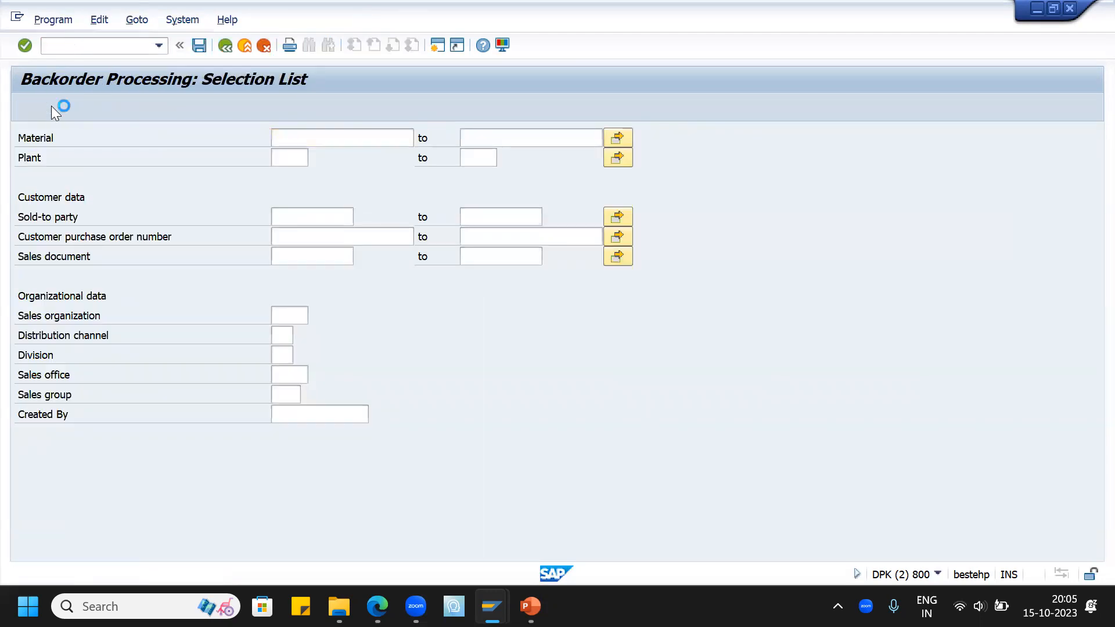
pyautogui.doubleClick(138, 312)
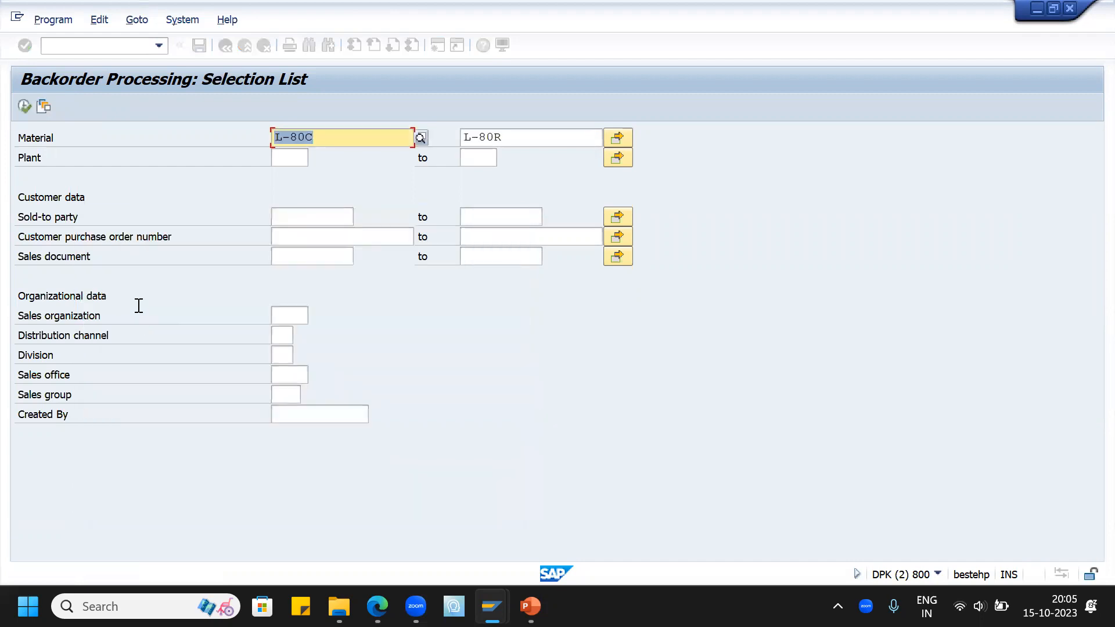
pyautogui.click(25, 105)
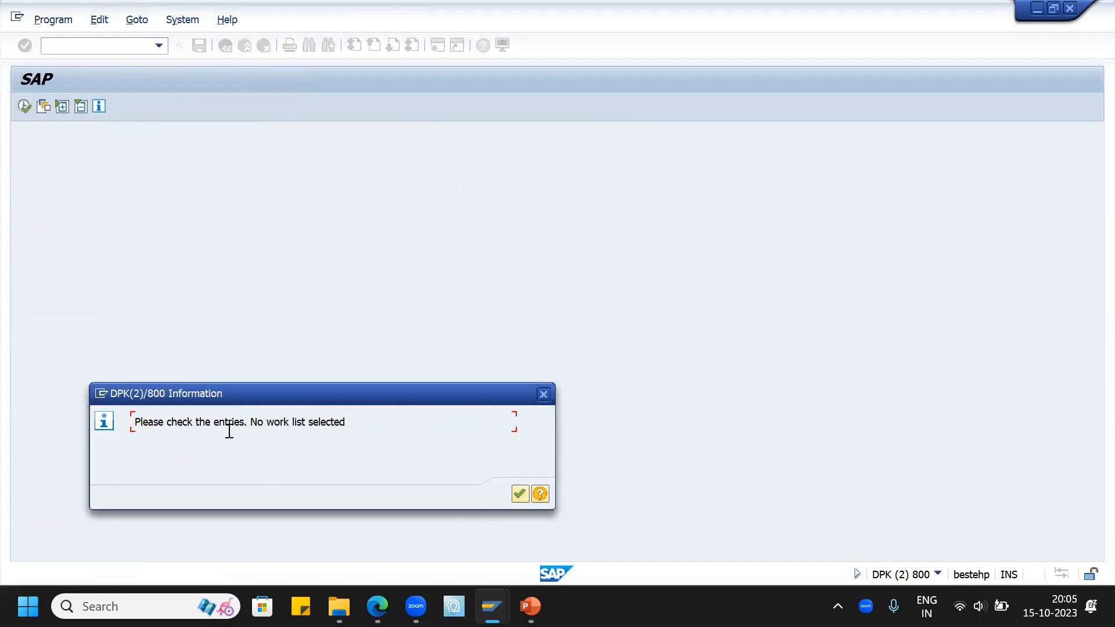
pyautogui.click(519, 494)
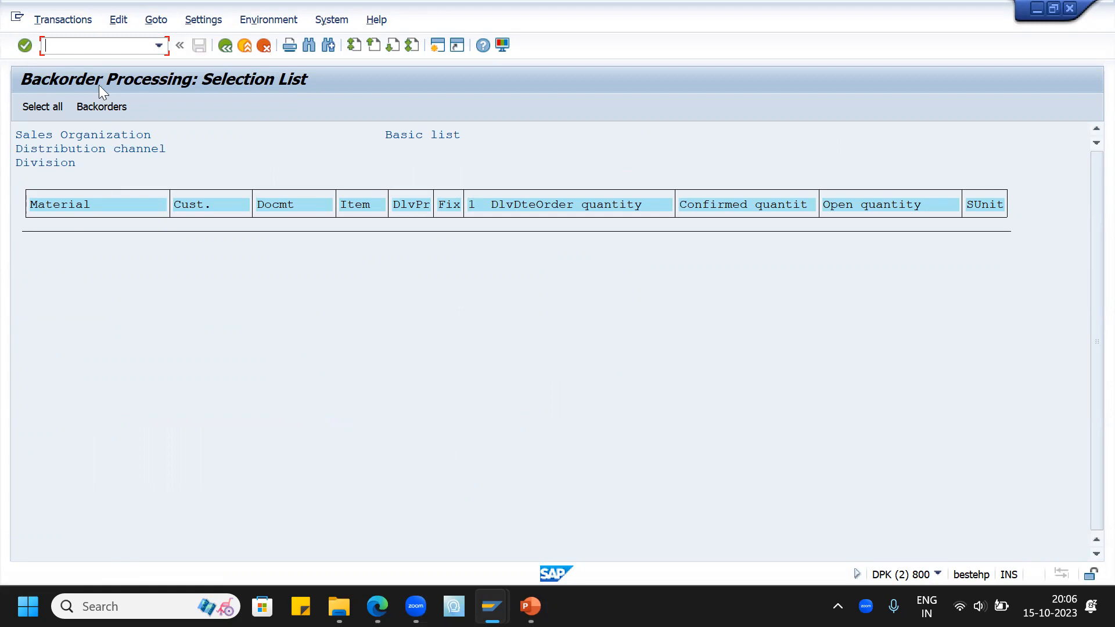
# Leave backorder processing and start transaction SDO1 for orders within a time period.
pyautogui.click(225, 48)
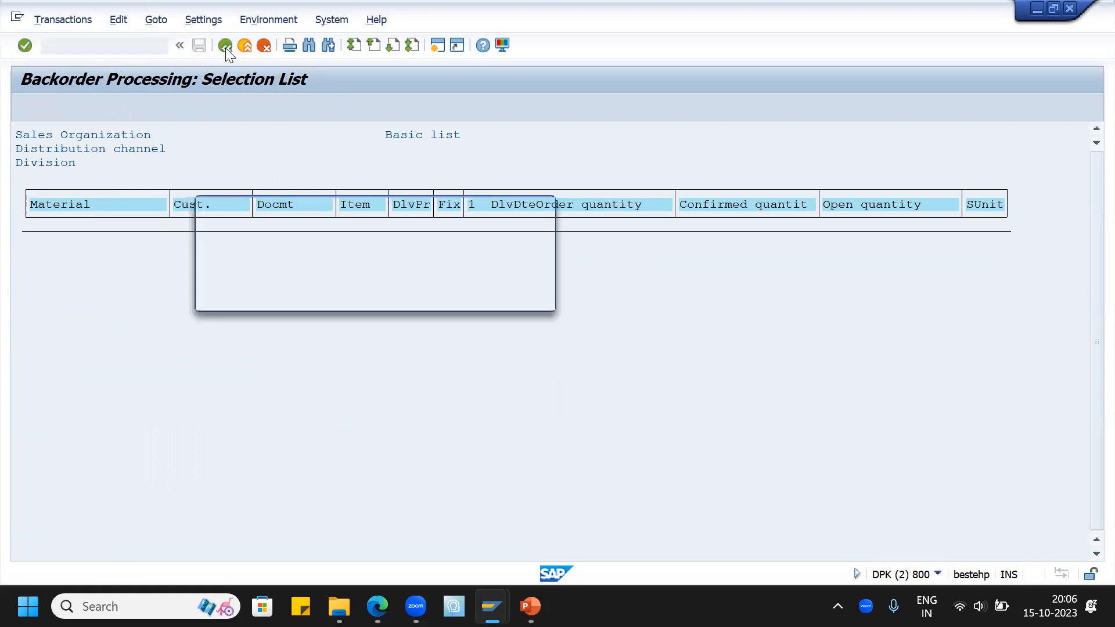
pyautogui.click(306, 288)
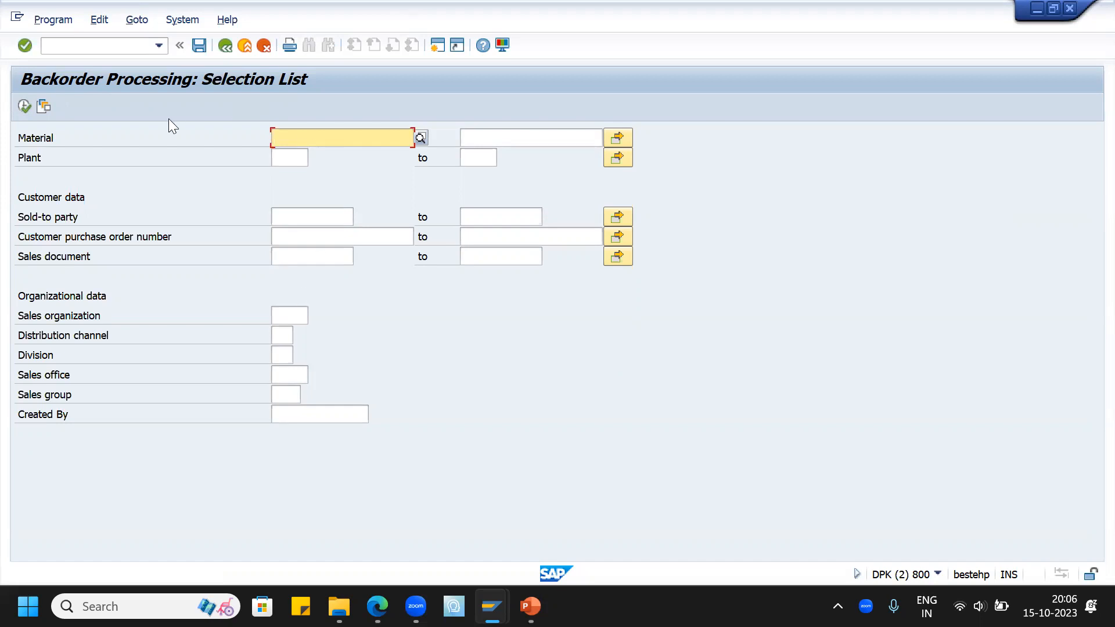
pyautogui.click(123, 46)
pyautogui.write('/n')
pyautogui.press('Return')
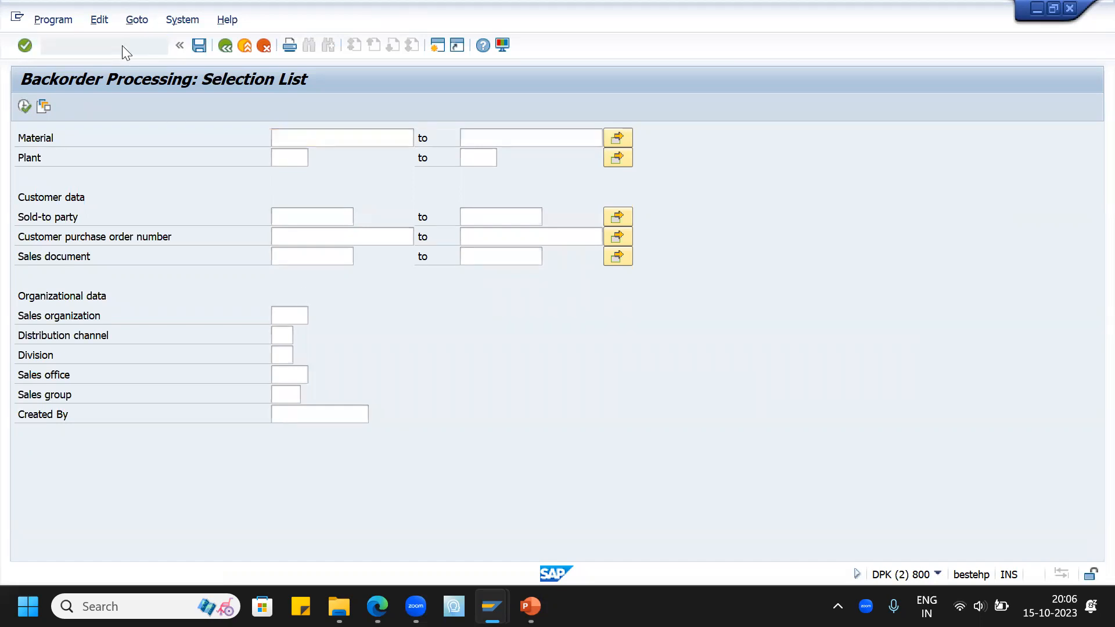
pyautogui.write('SDO1')
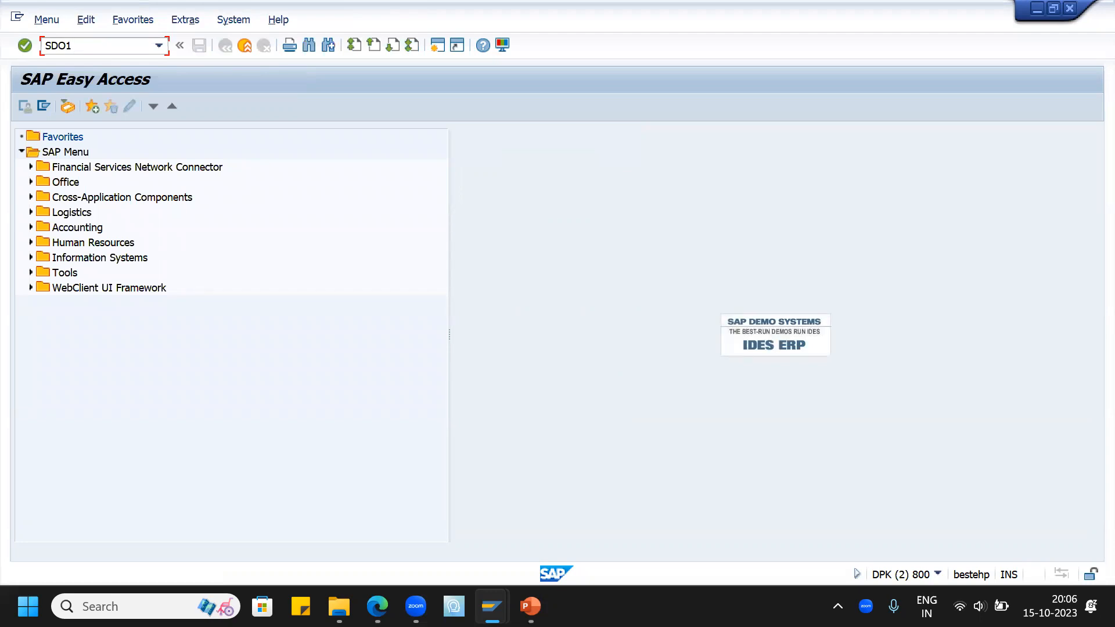
pyautogui.press('Return')
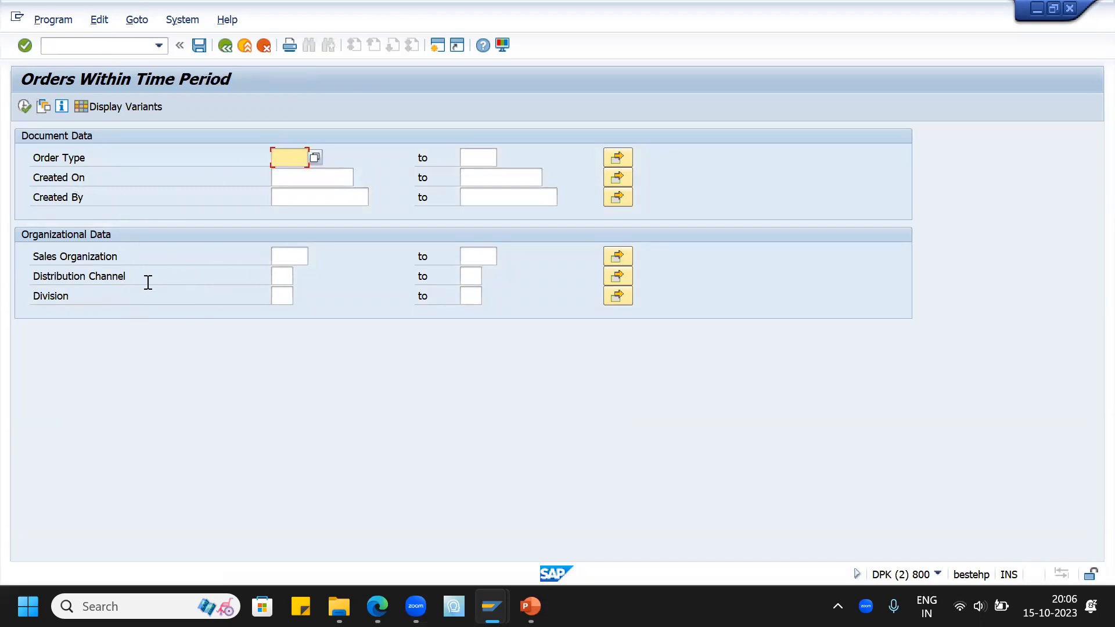
# Load variant ZEN1 into the Orders Within Time Period selection and execute the report.
pyautogui.click(308, 200)
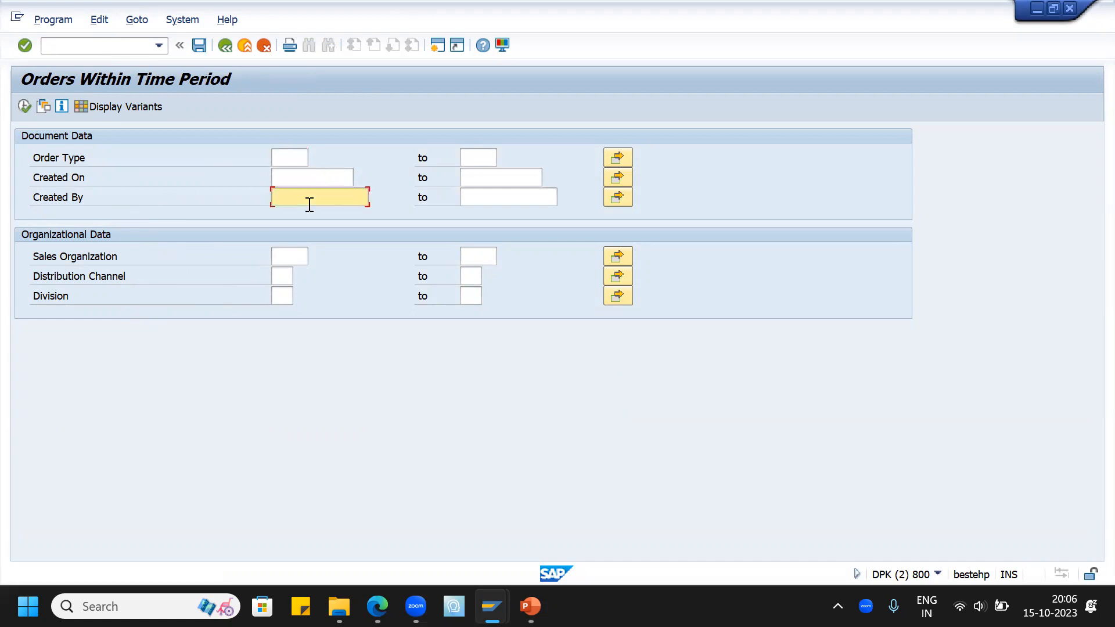
pyautogui.click(43, 105)
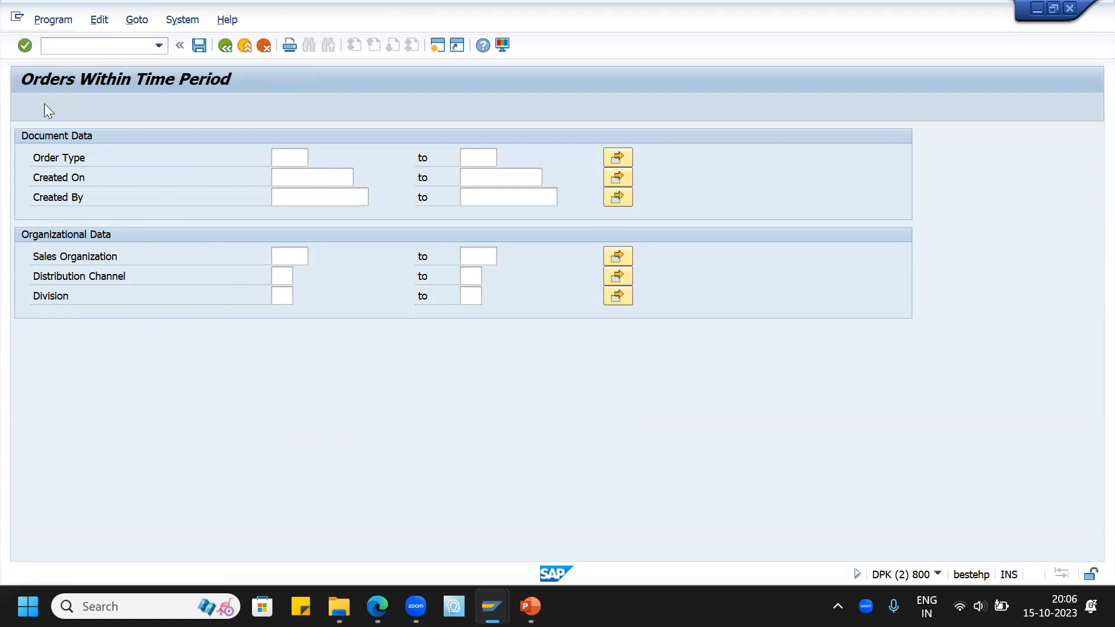
pyautogui.moveTo(200, 217); pyautogui.dragTo(626, 164)
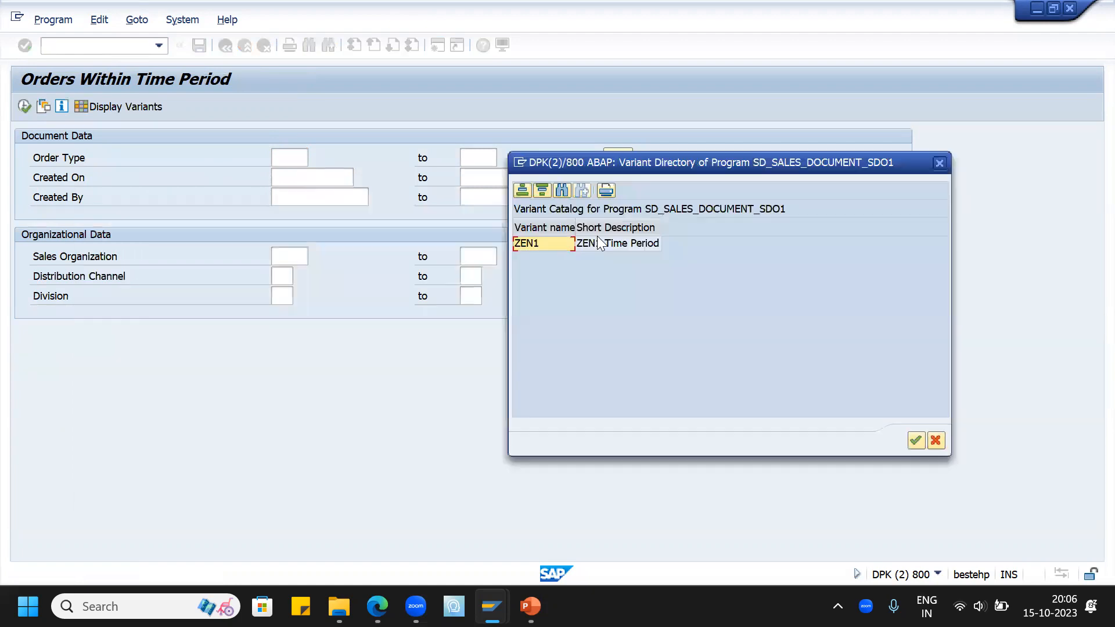
pyautogui.doubleClick(554, 241)
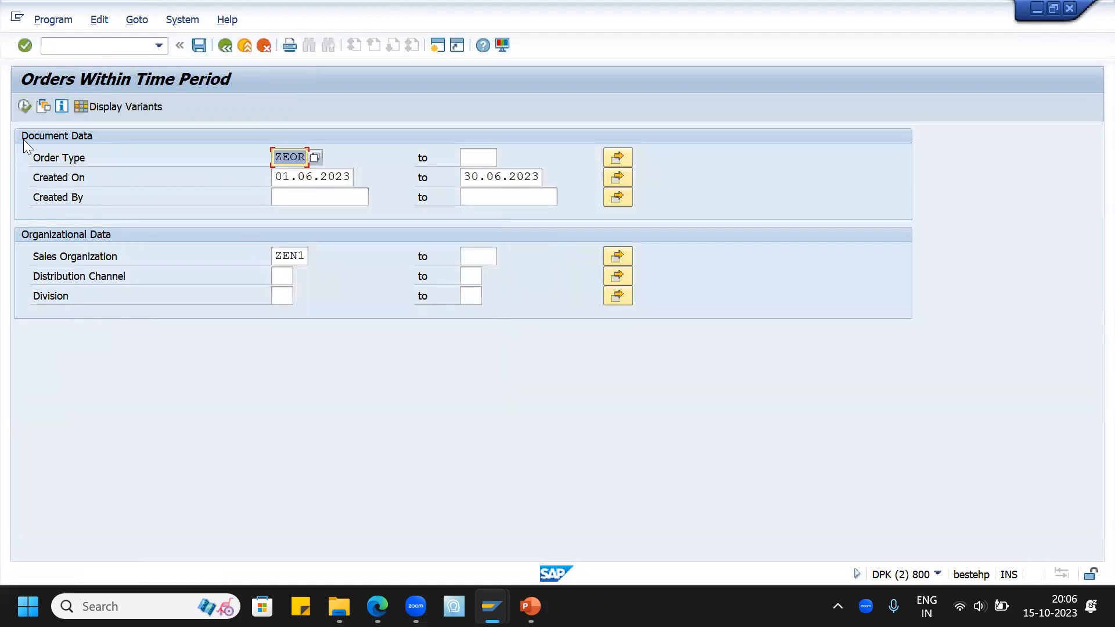
pyautogui.click(24, 106)
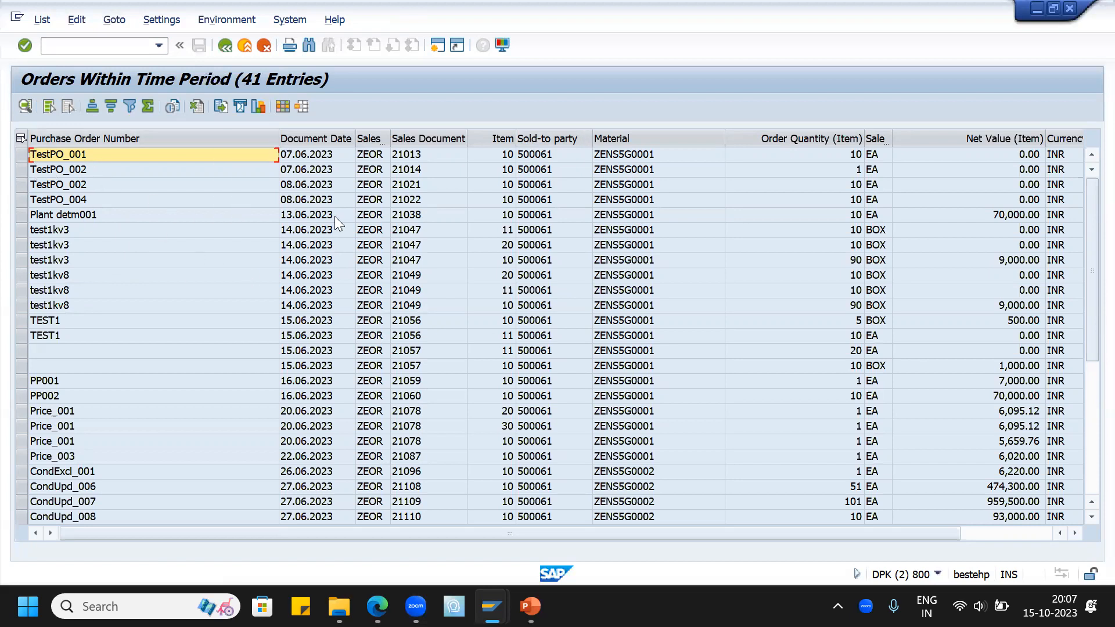
# Look through the order list and move the Sold-to party column to the first place in the displayed columns of the layout.
pyautogui.scroll(-6, 311, 169)
pyautogui.scroll(6, 311, 171)
pyautogui.scroll(-6, 296, 236)
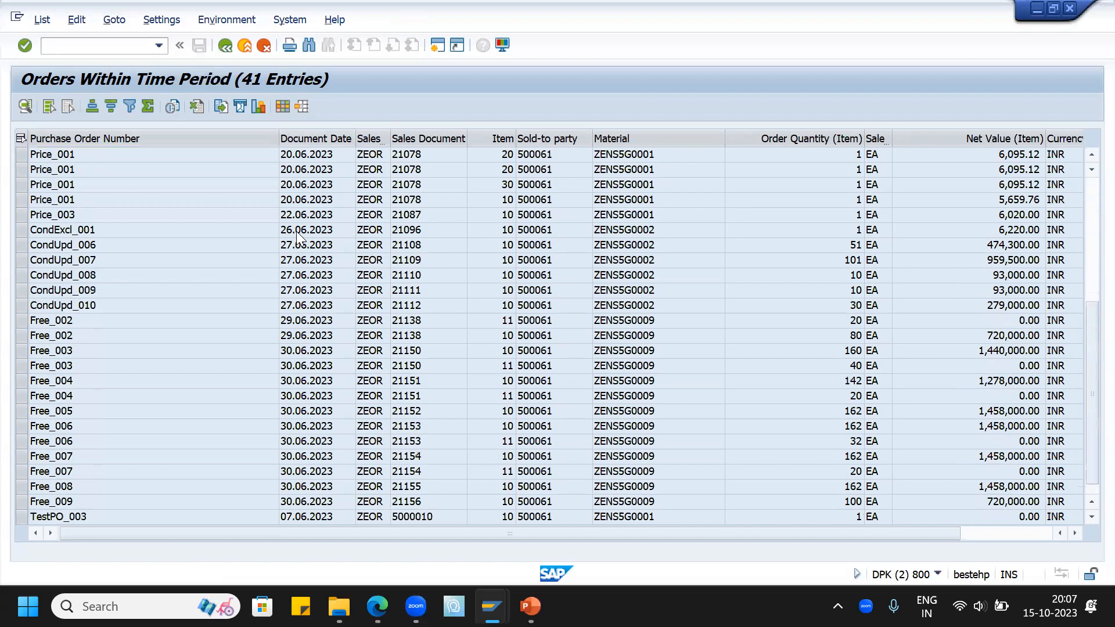
pyautogui.scroll(6, 296, 231)
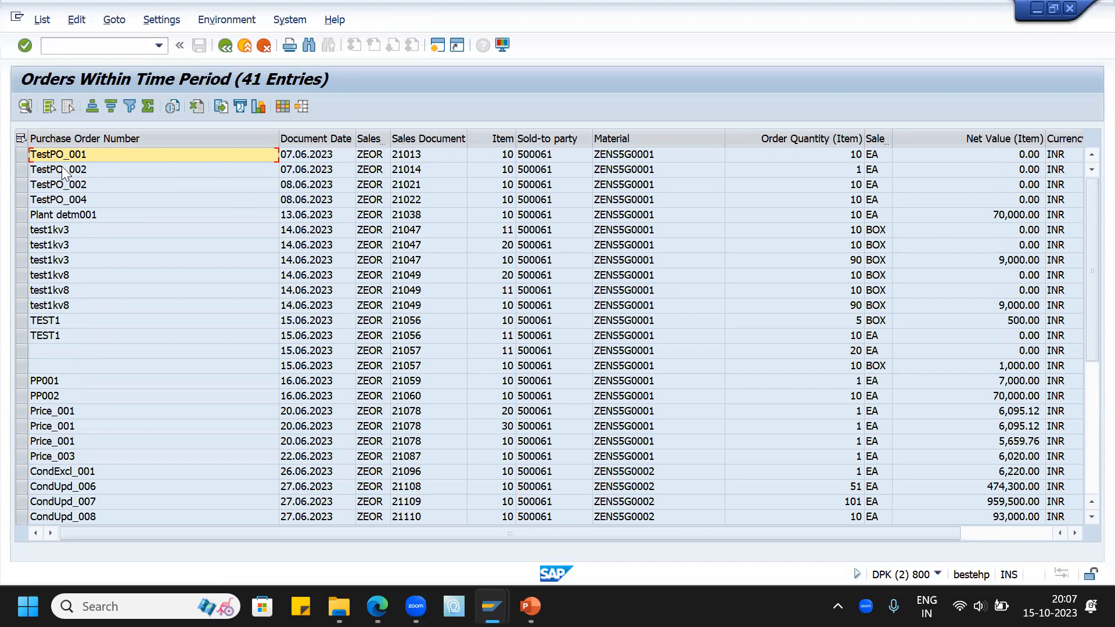
pyautogui.click(282, 107)
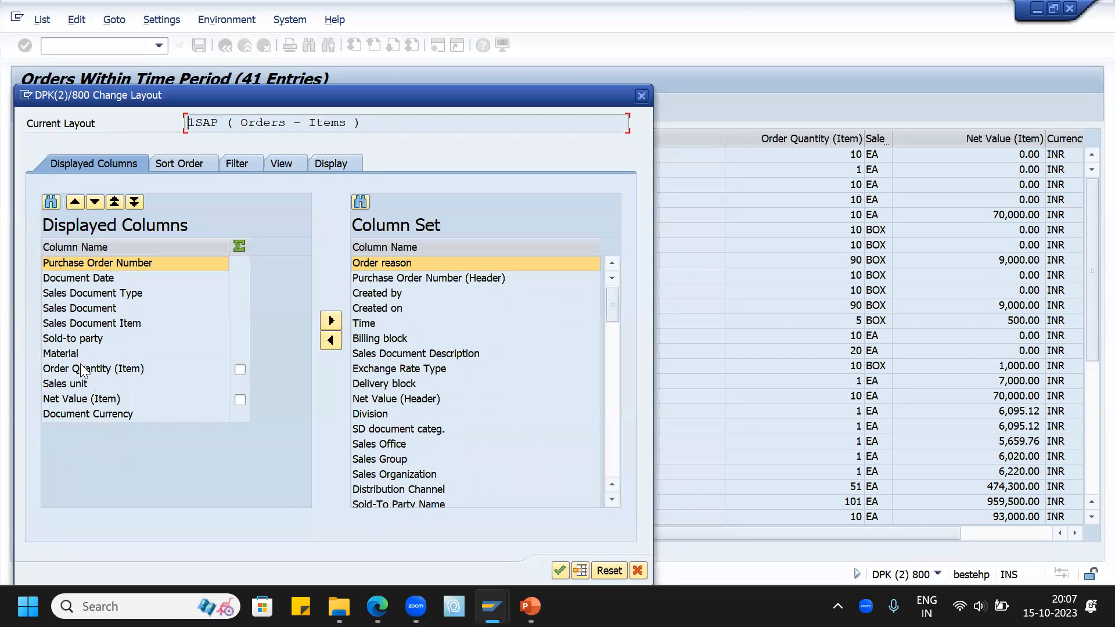
pyautogui.click(86, 337)
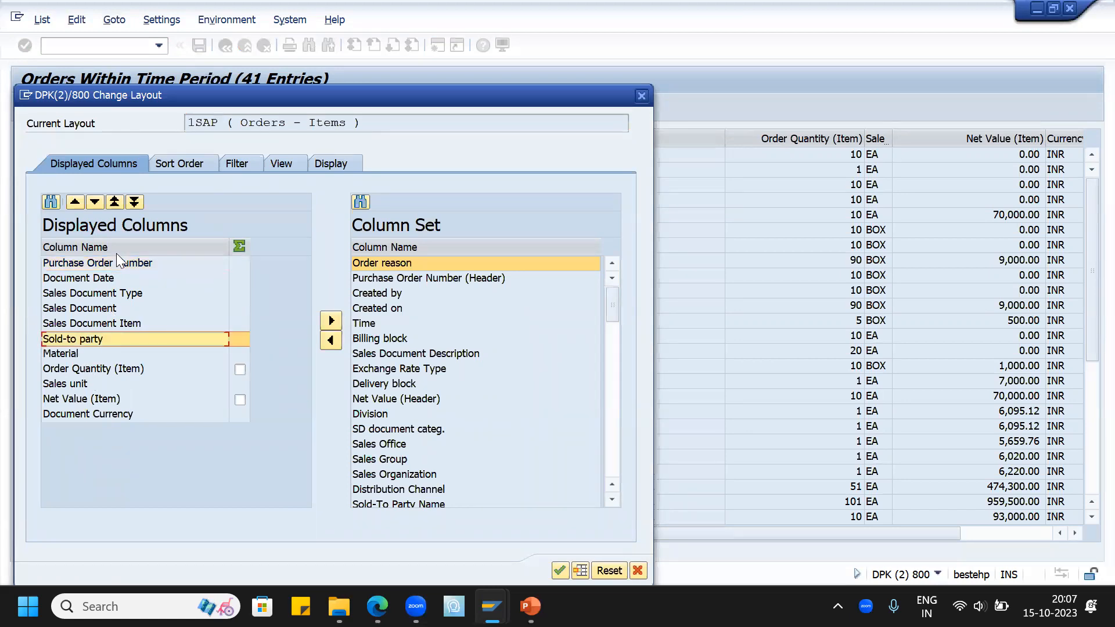
pyautogui.click(73, 202)
pyautogui.click(73, 201)
pyautogui.click(74, 201)
pyautogui.click(73, 201)
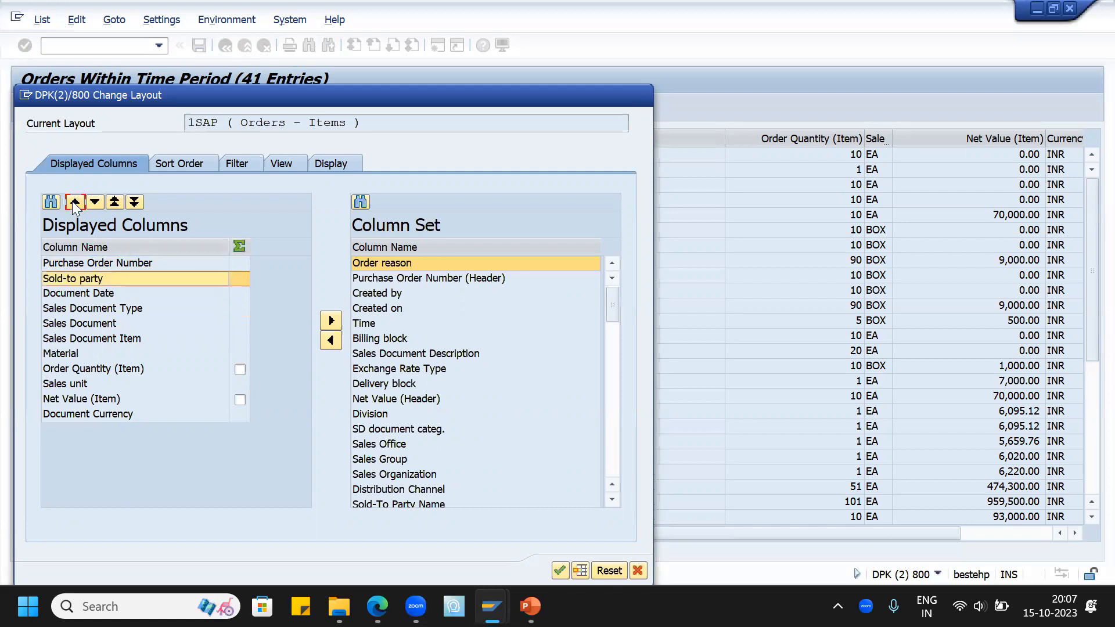
pyautogui.click(74, 201)
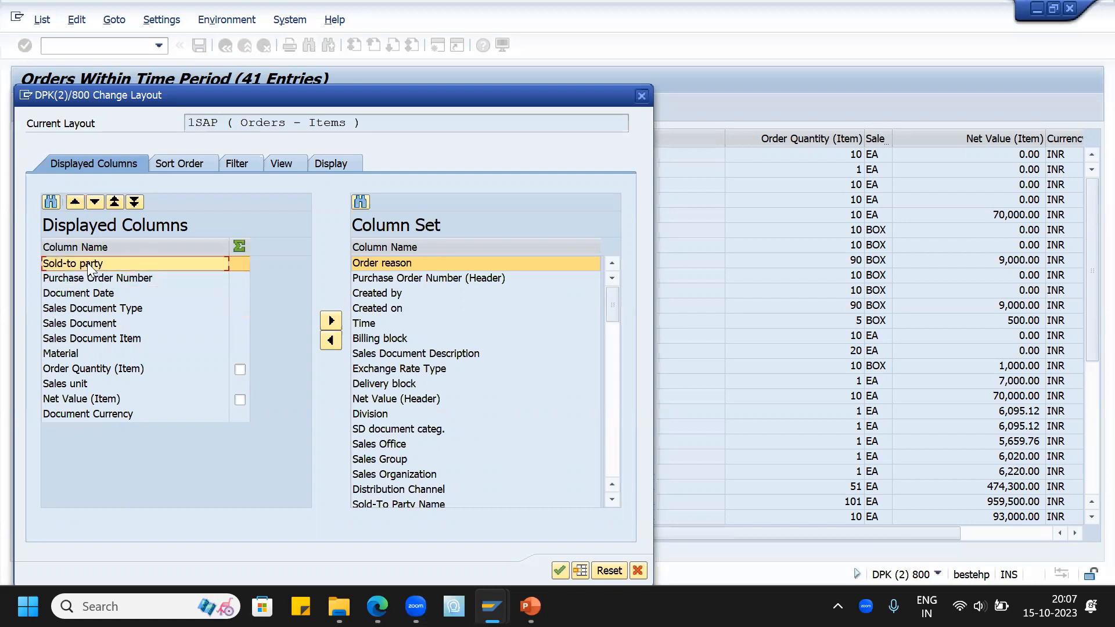
# Place Document Date, Sales Document Type and Sales Document directly after Sold-to party in the displayed columns.
pyautogui.click(85, 295)
pyautogui.click(73, 202)
pyautogui.click(72, 202)
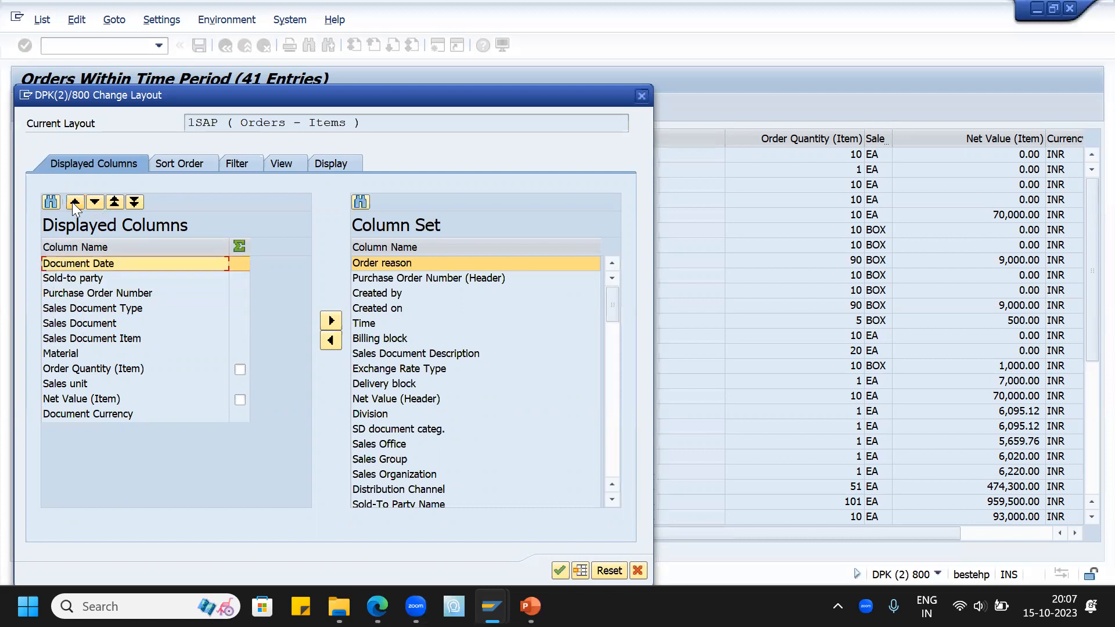
pyautogui.click(94, 202)
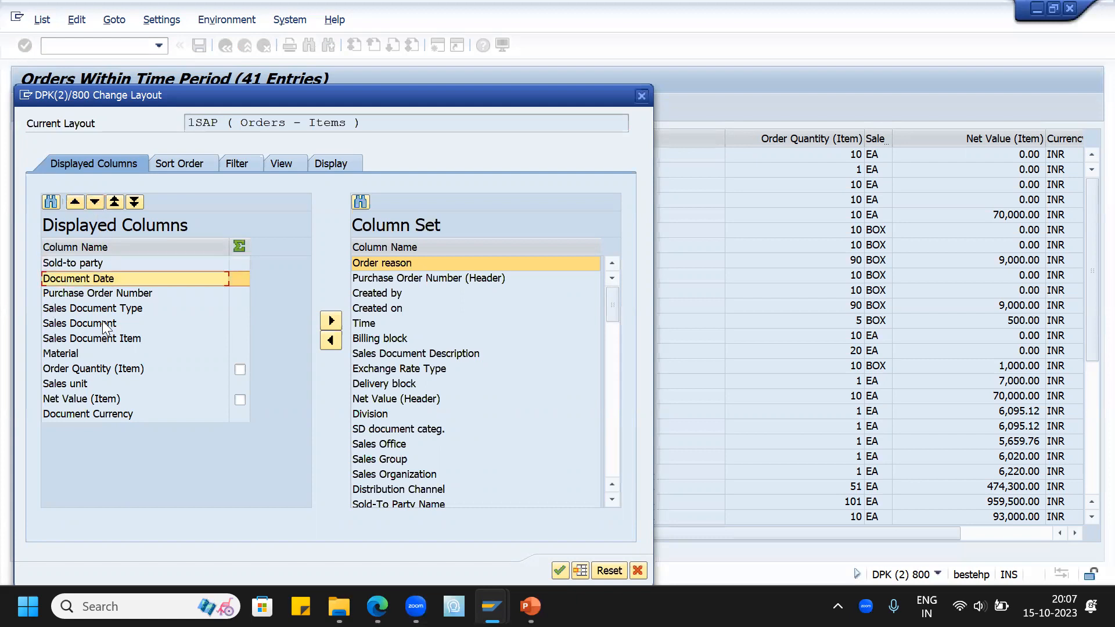
pyautogui.click(102, 309)
pyautogui.click(74, 202)
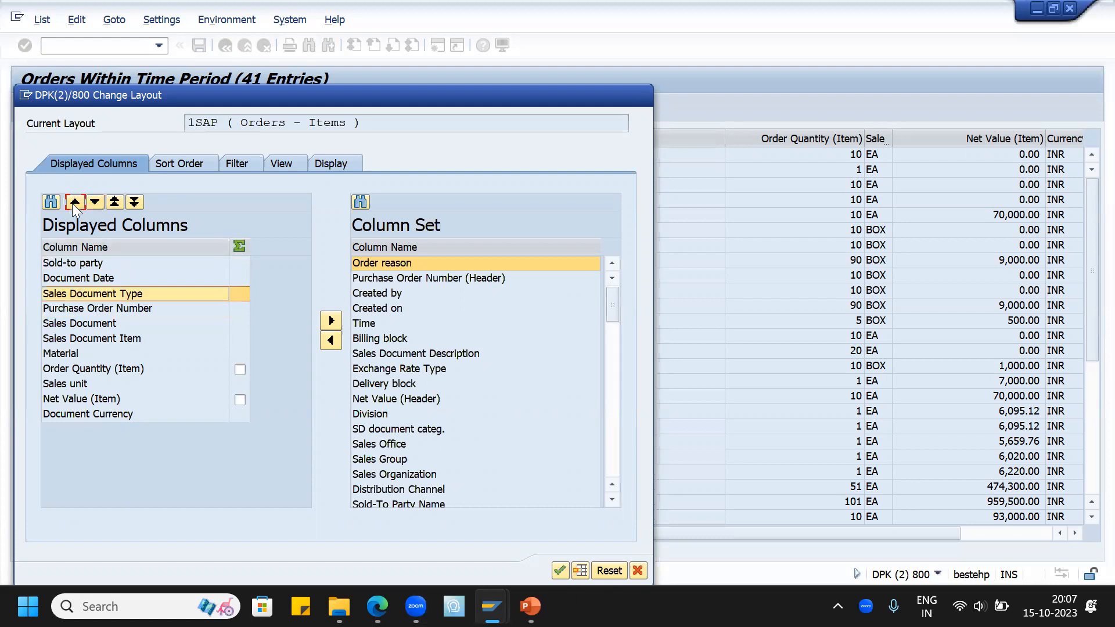
pyautogui.click(95, 323)
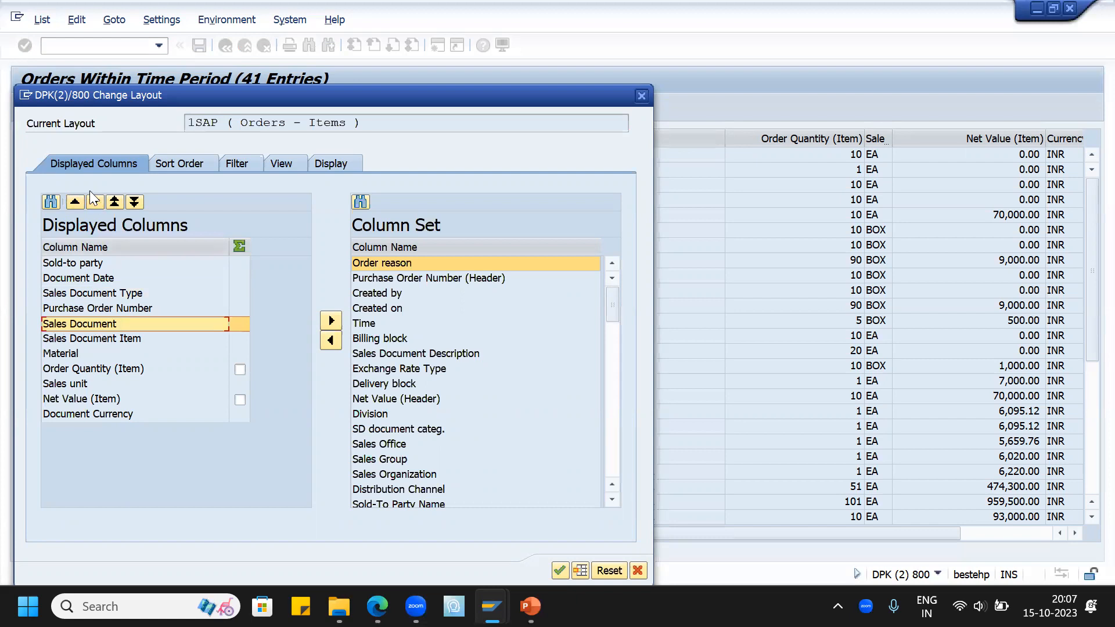
pyautogui.click(75, 202)
# Place Material directly after Sales Document, apply the layout and narrow the Material and Purchase Order Number columns.
pyautogui.click(74, 353)
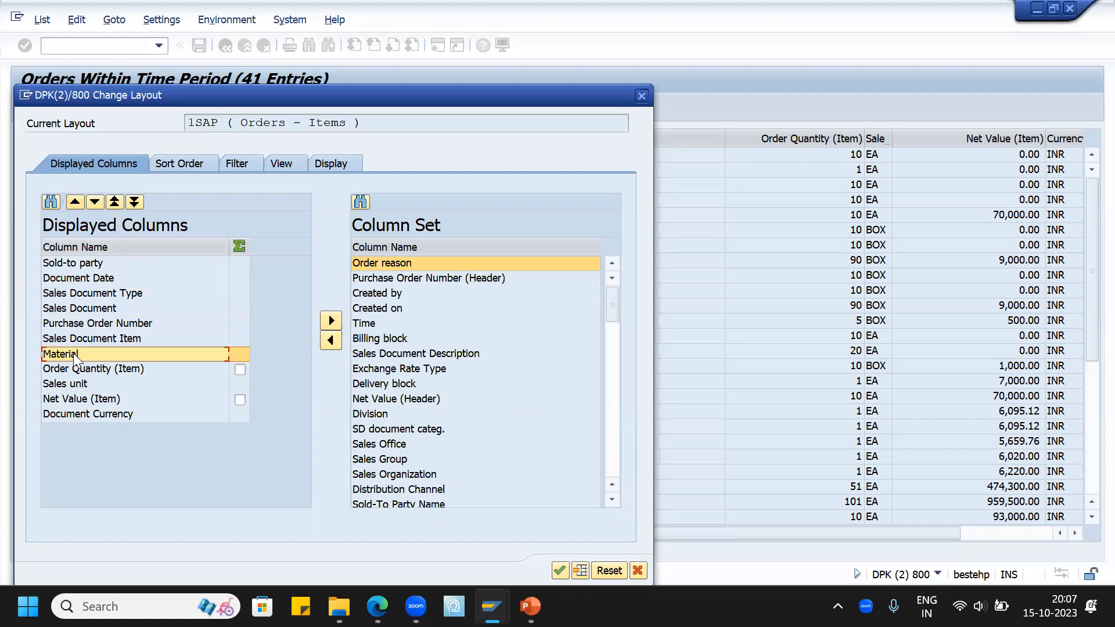
pyautogui.click(72, 204)
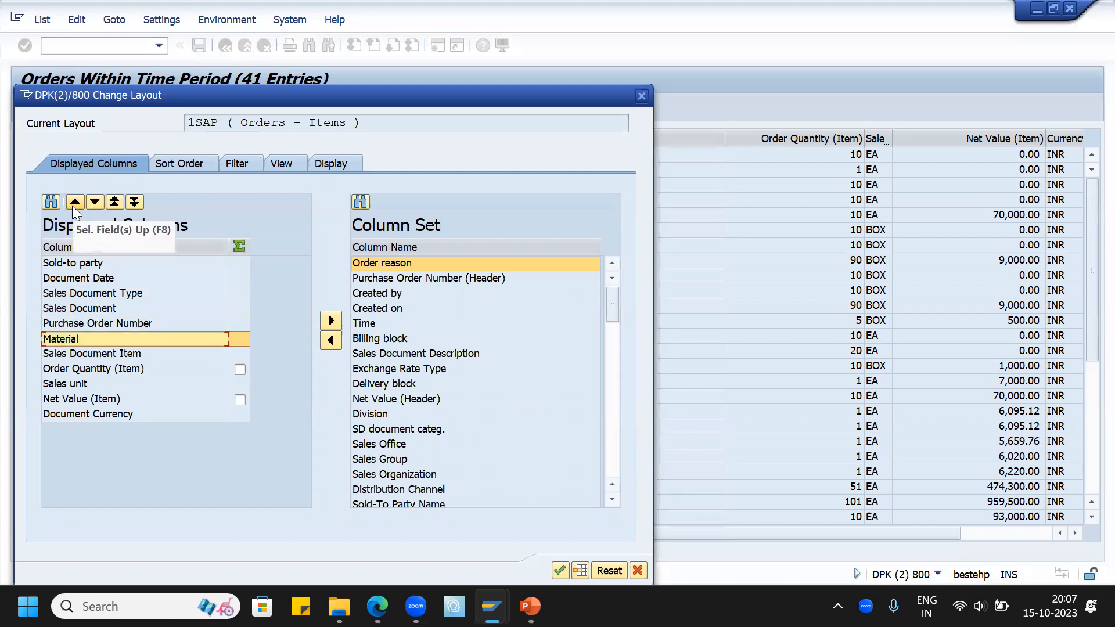
pyautogui.click(74, 203)
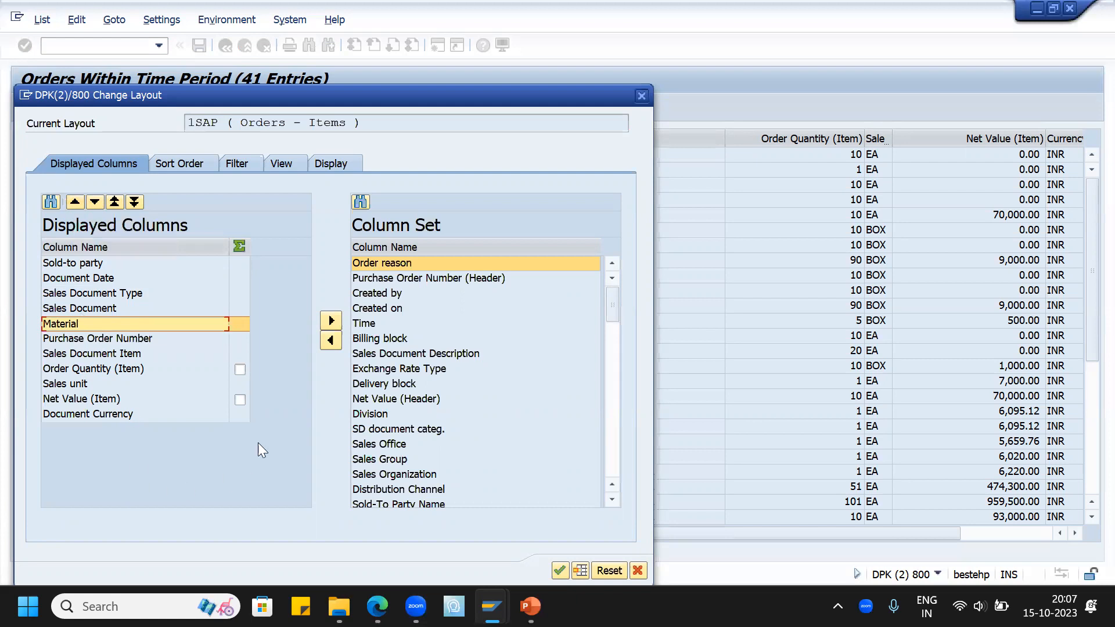
pyautogui.click(559, 570)
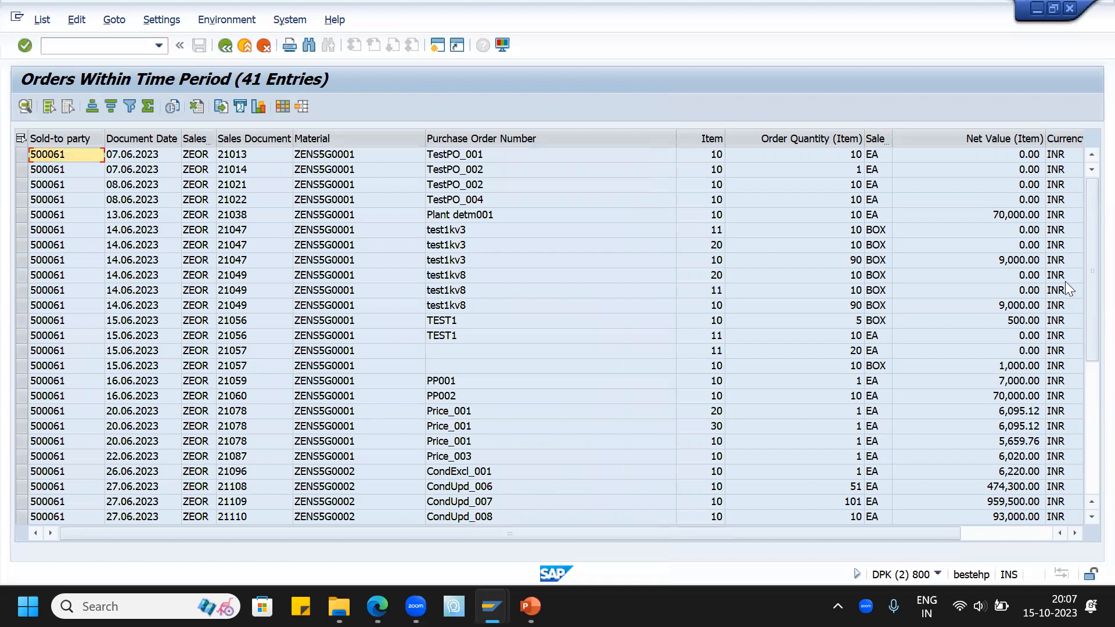
pyautogui.moveTo(673, 141); pyautogui.dragTo(546, 139)
pyautogui.moveTo(423, 137); pyautogui.dragTo(380, 137)
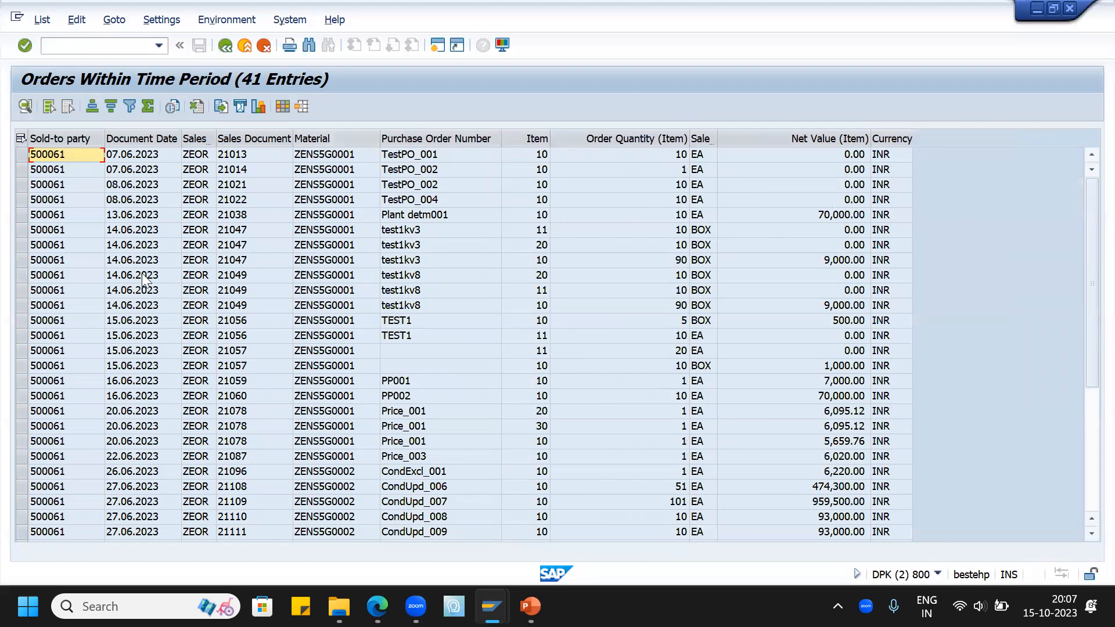
# Look at the Mass Change options available for the listed orders.
pyautogui.click(76, 20)
pyautogui.moveTo(110, 62)
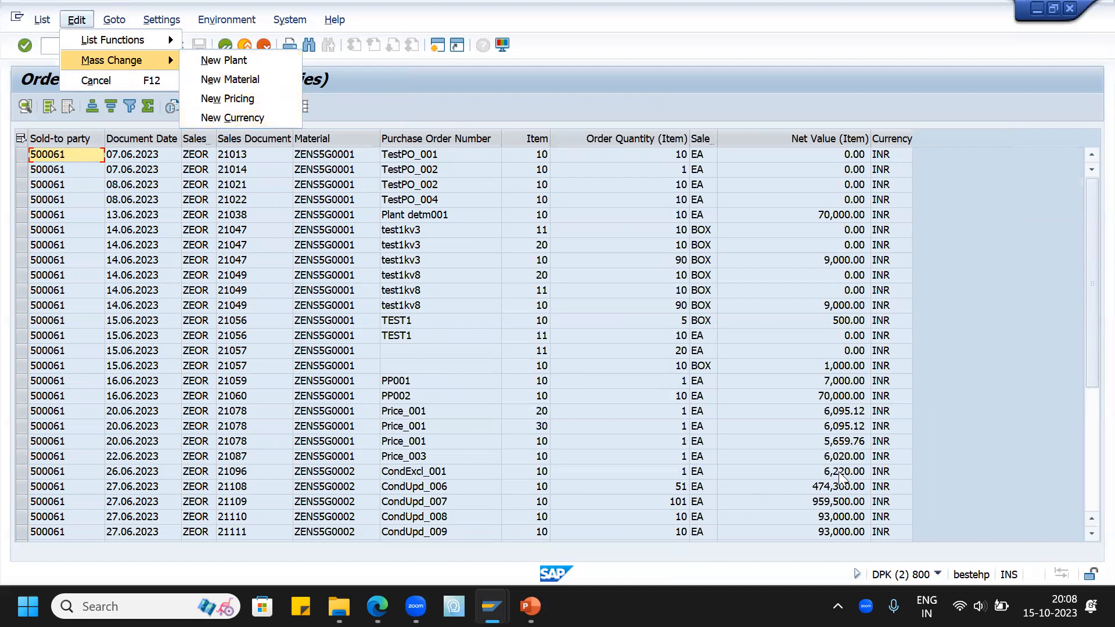
pyautogui.click(961, 346)
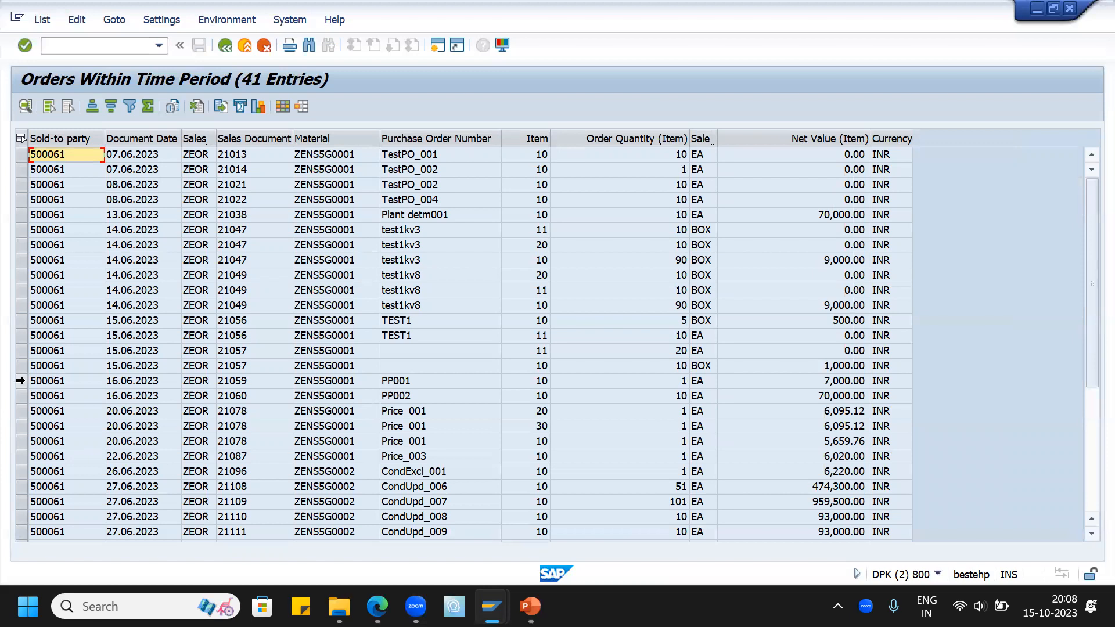
# Mass change the currency of the two orders dated 16.06.2023, PP001 and PP002, to USD.
pyautogui.moveTo(20, 381); pyautogui.dragTo(28, 395)
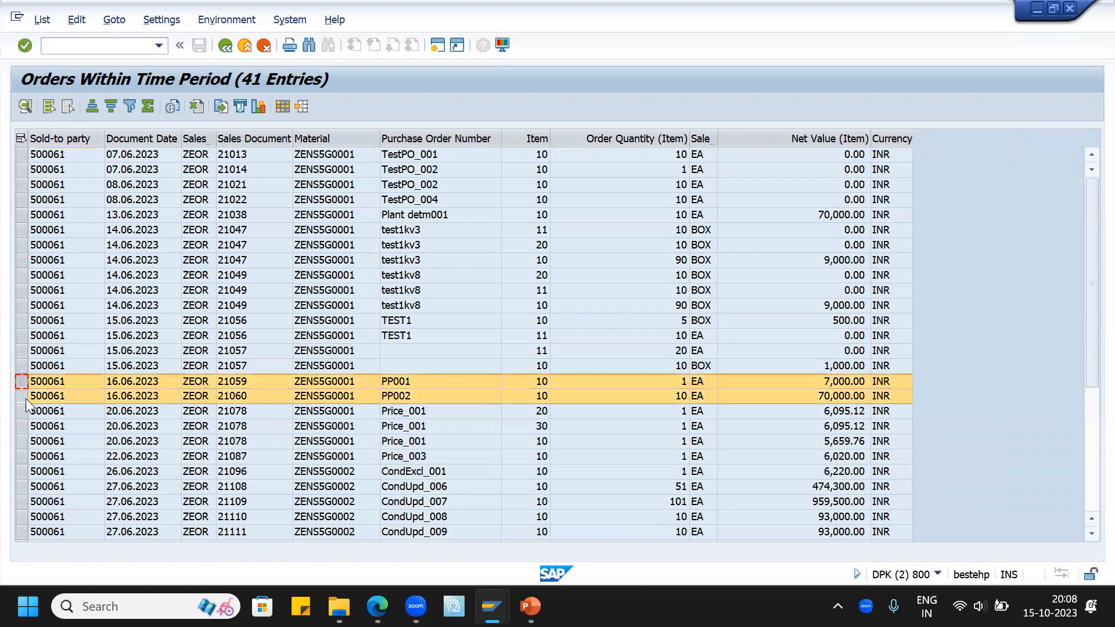
pyautogui.click(78, 21)
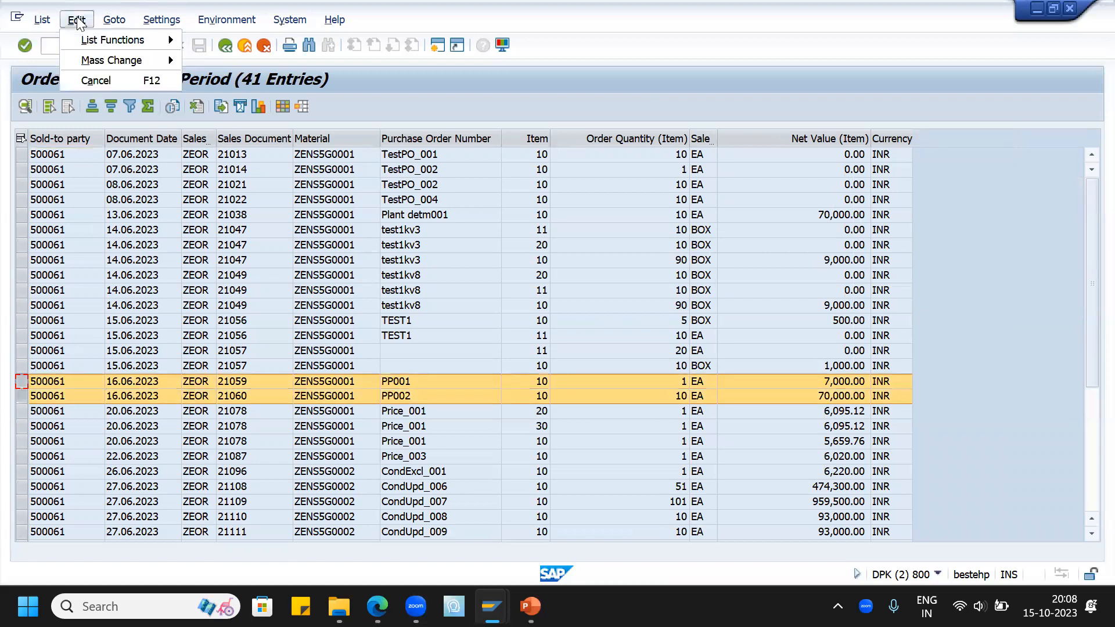
pyautogui.click(230, 116)
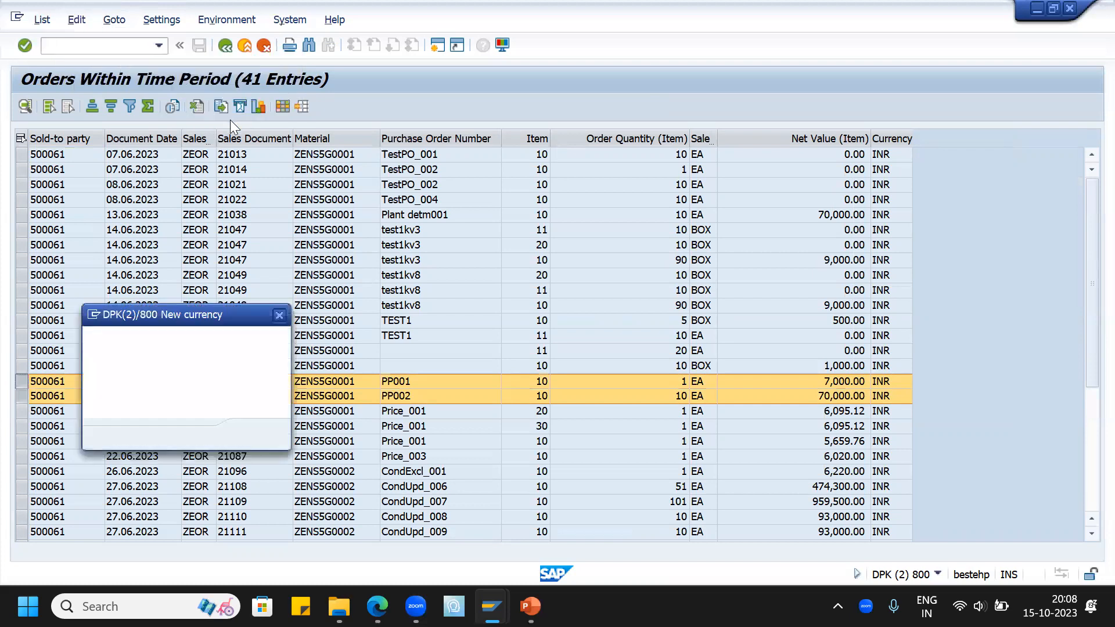
pyautogui.click(242, 385)
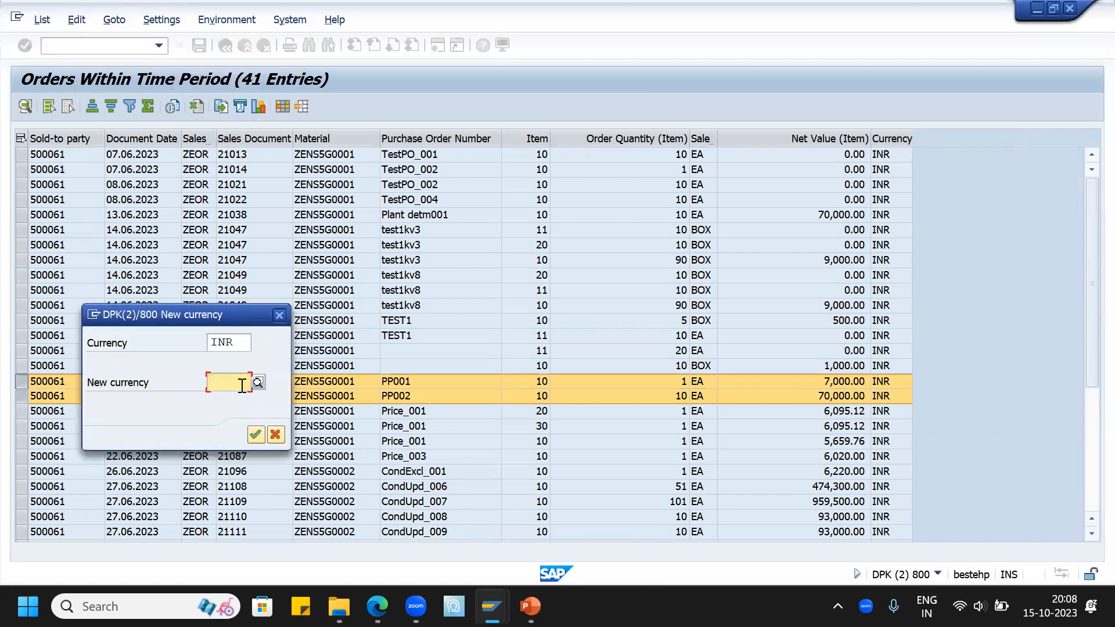
pyautogui.write('USD')
pyautogui.press('Return')
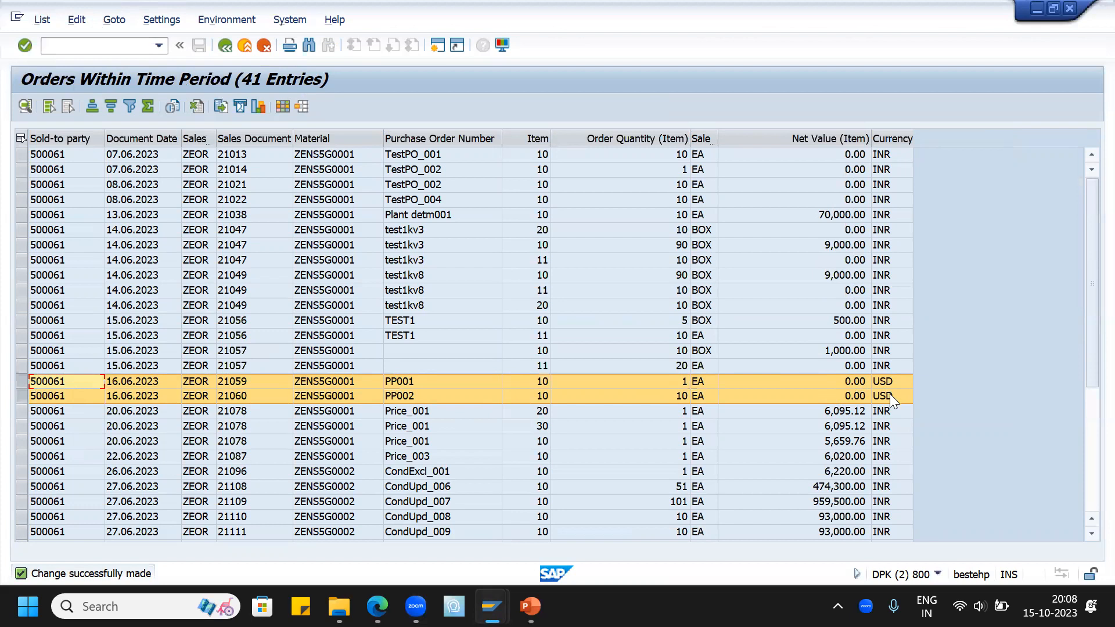
# Leave the orders report and start transaction SDD1 for duplicate sales documents in a period.
pyautogui.click(224, 47)
pyautogui.click(222, 47)
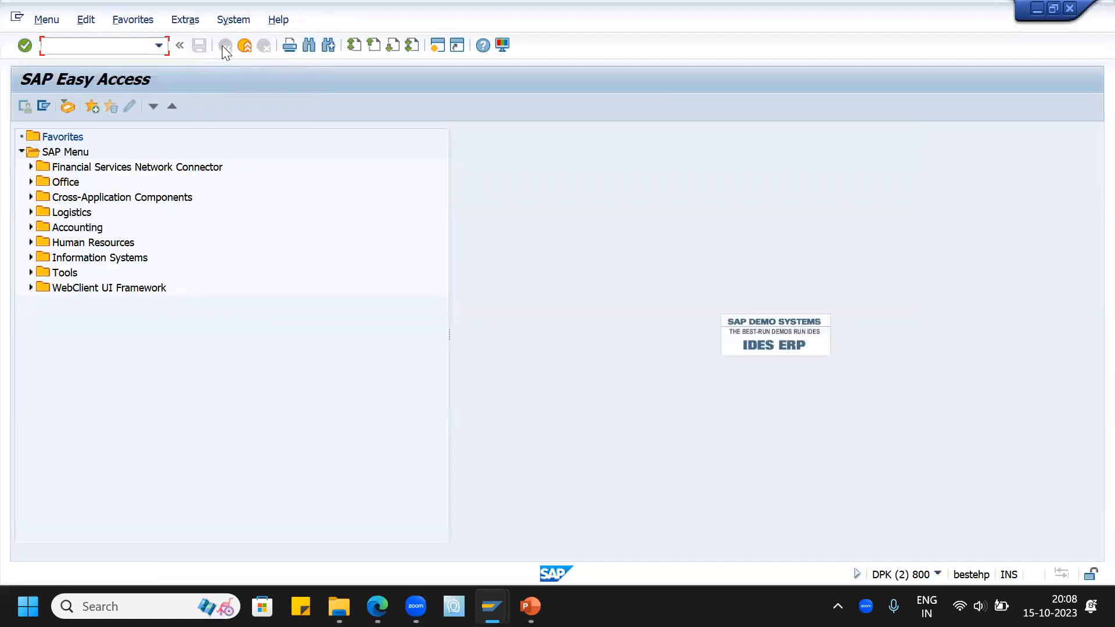
pyautogui.write('SD')
pyautogui.press('BackSpace')
pyautogui.write('DD1')
pyautogui.press('Return')
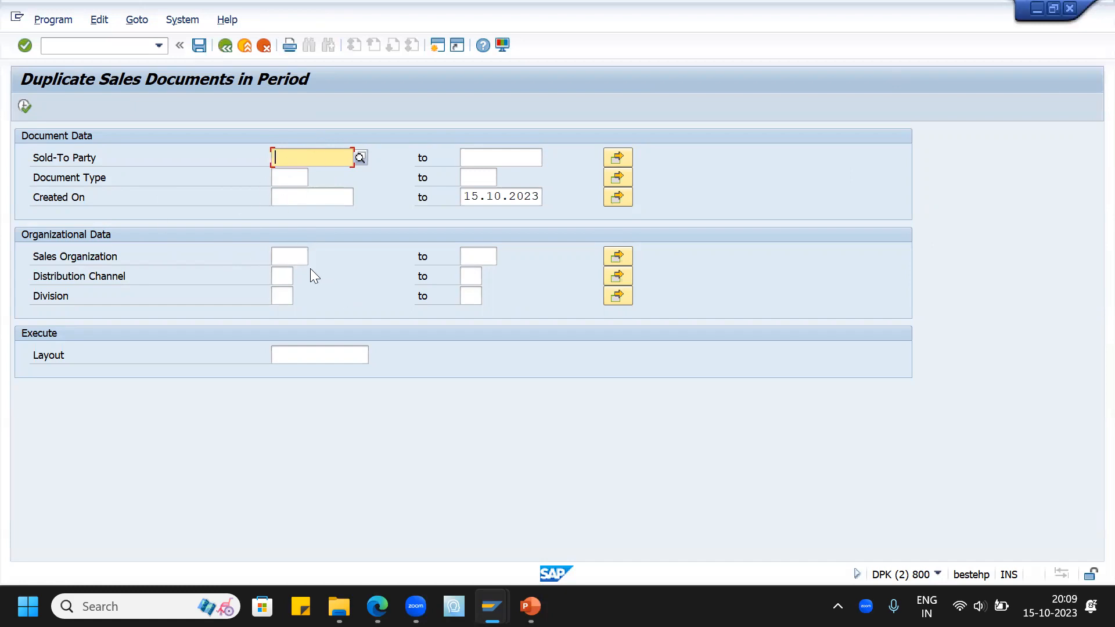
# Run the duplicate documents report for the first suggested sold-to party and expand that customer's sales documents.
pyautogui.click(297, 178)
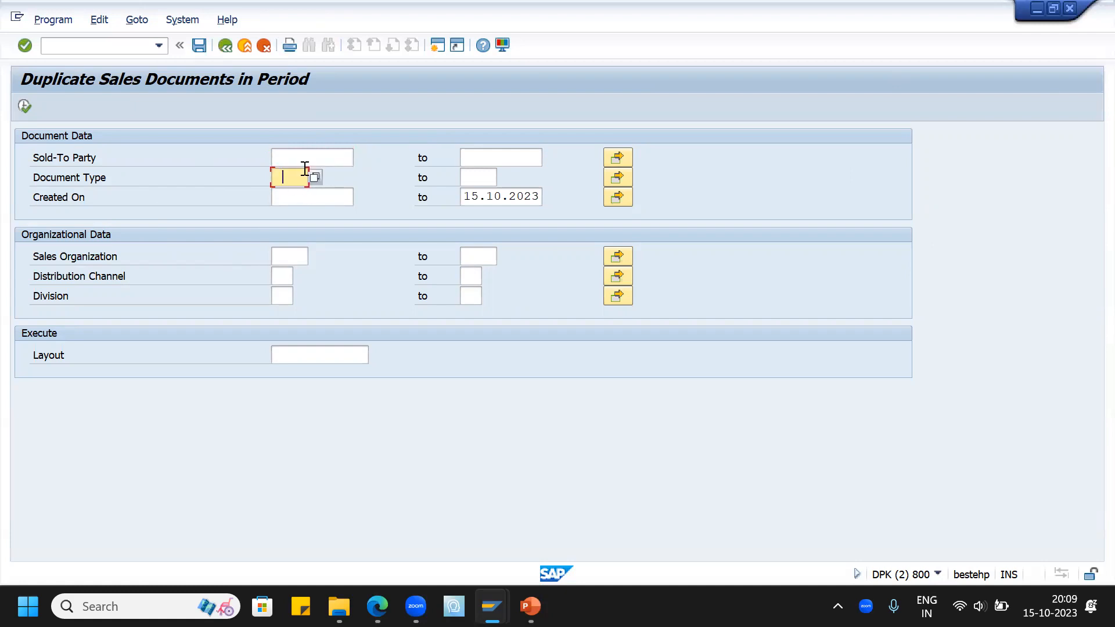
pyautogui.click(294, 157)
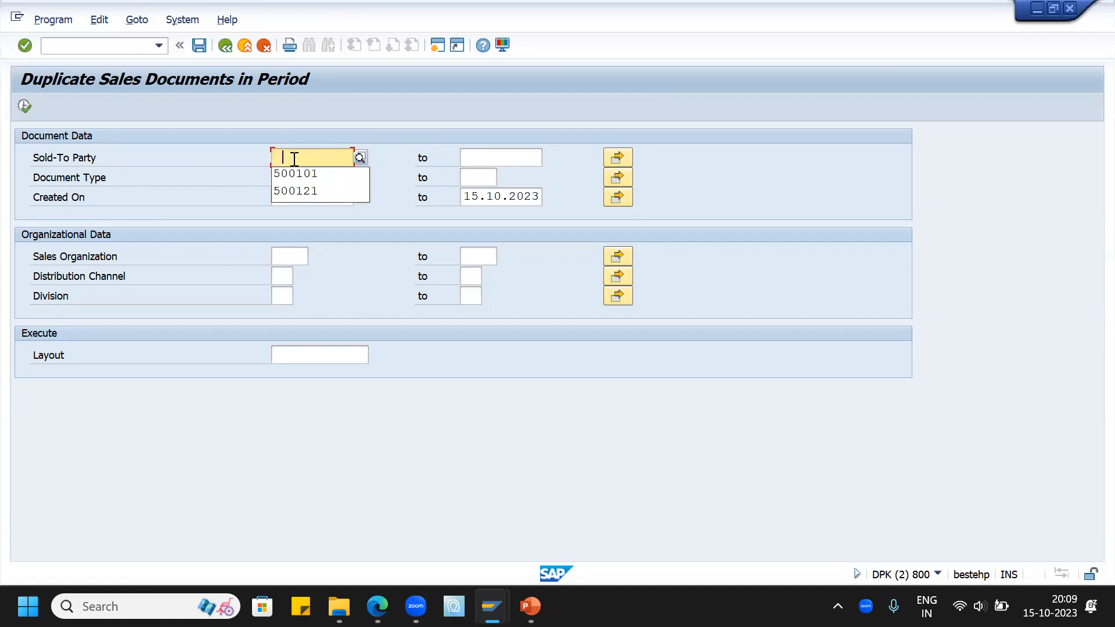
pyautogui.click(303, 183)
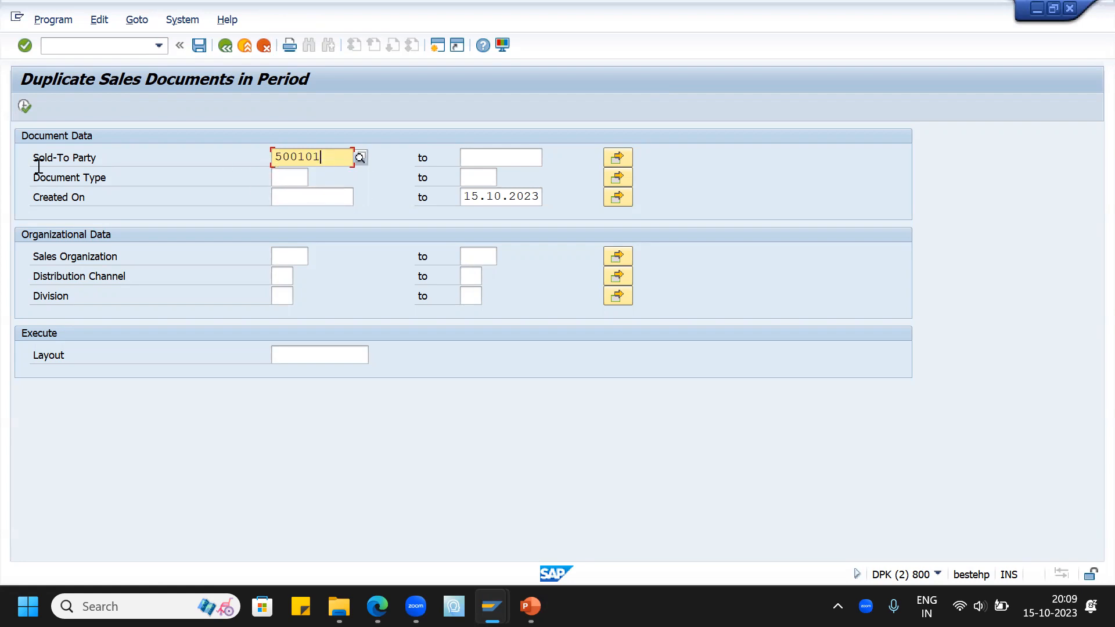
pyautogui.click(24, 106)
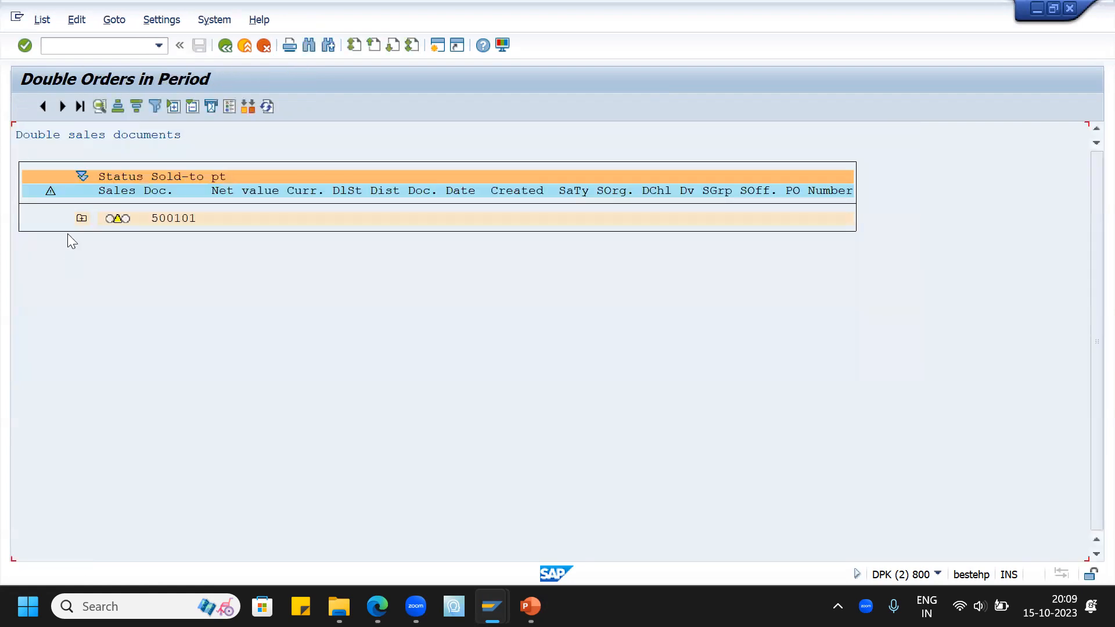
pyautogui.click(81, 219)
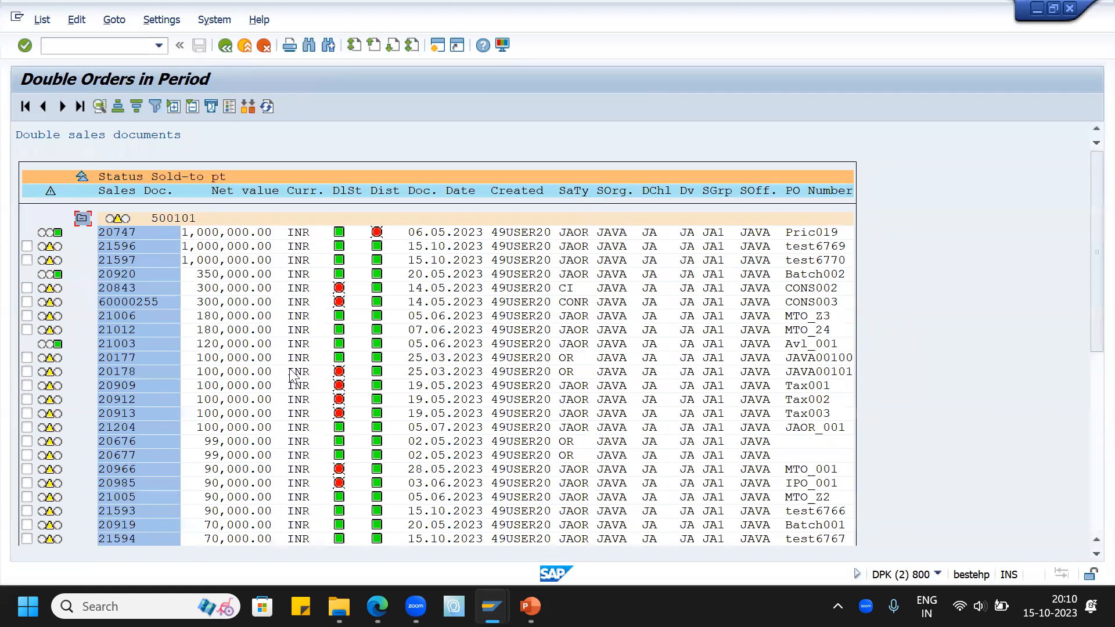
pyautogui.scroll(-2, 308, 374)
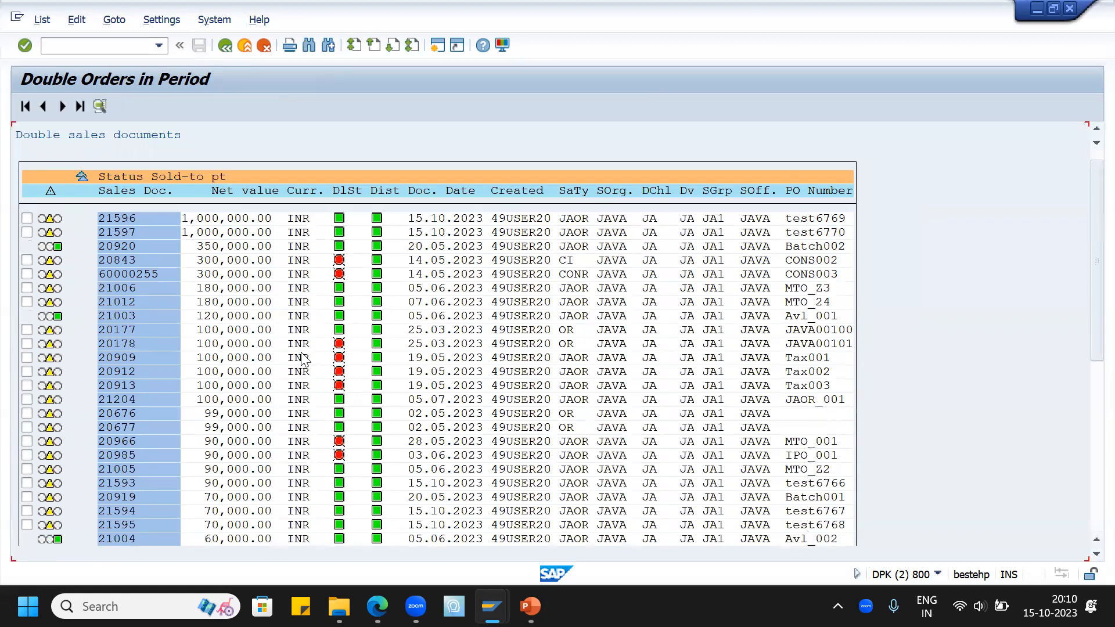
pyautogui.scroll(-1, 67, 325)
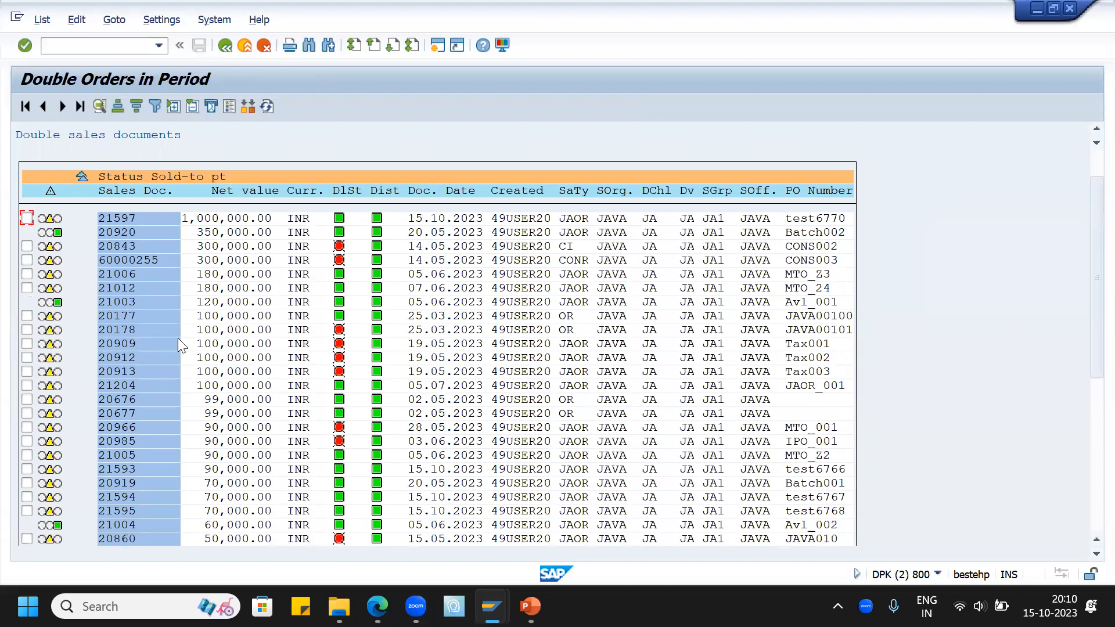
# Mark the sales documents with PO numbers JAVA00101 and Tax001 and compare them with one another.
pyautogui.click(27, 315)
pyautogui.click(27, 329)
pyautogui.click(26, 329)
pyautogui.click(27, 343)
pyautogui.click(249, 106)
# Unmark JAVA00101 and Tax001, mark the documents Tax002, Tax003 and JAOR_001, and try to compare all three.
pyautogui.click(27, 329)
pyautogui.click(27, 343)
pyautogui.click(26, 358)
pyautogui.click(27, 371)
pyautogui.click(27, 385)
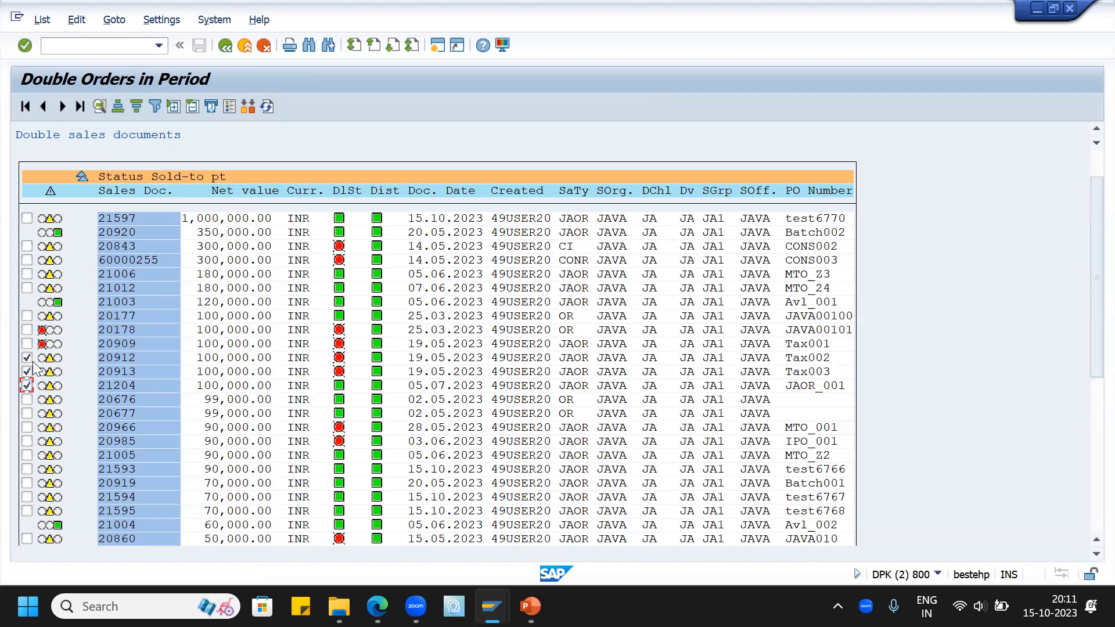
pyautogui.click(248, 106)
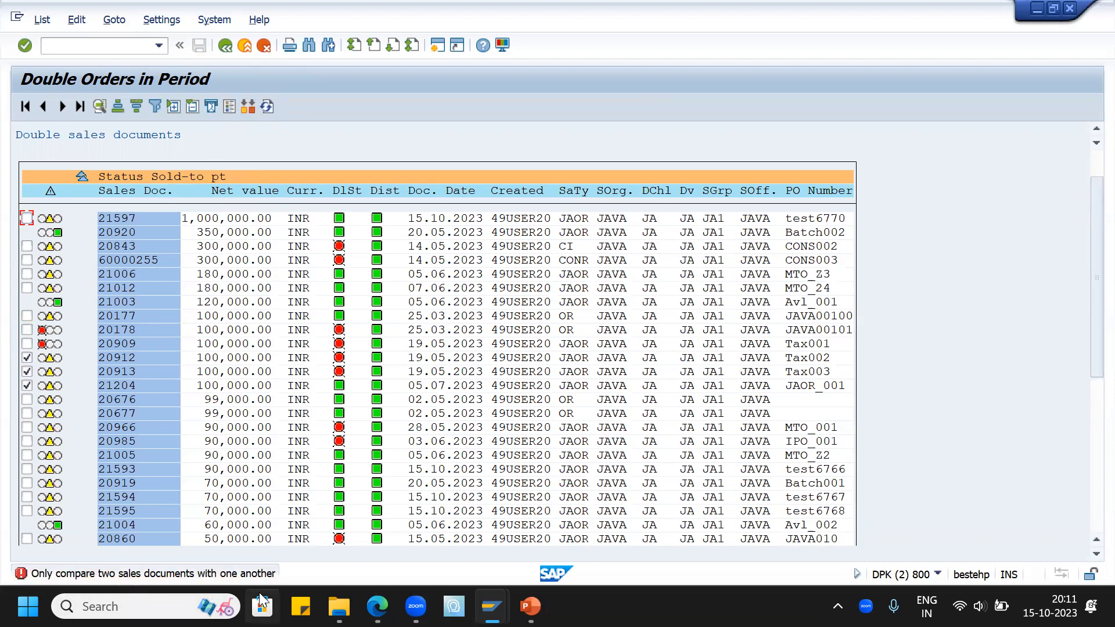
# Unmark JAOR_001 and compare the sales documents Tax002 and Tax003 with one another.
pyautogui.click(26, 386)
pyautogui.click(249, 106)
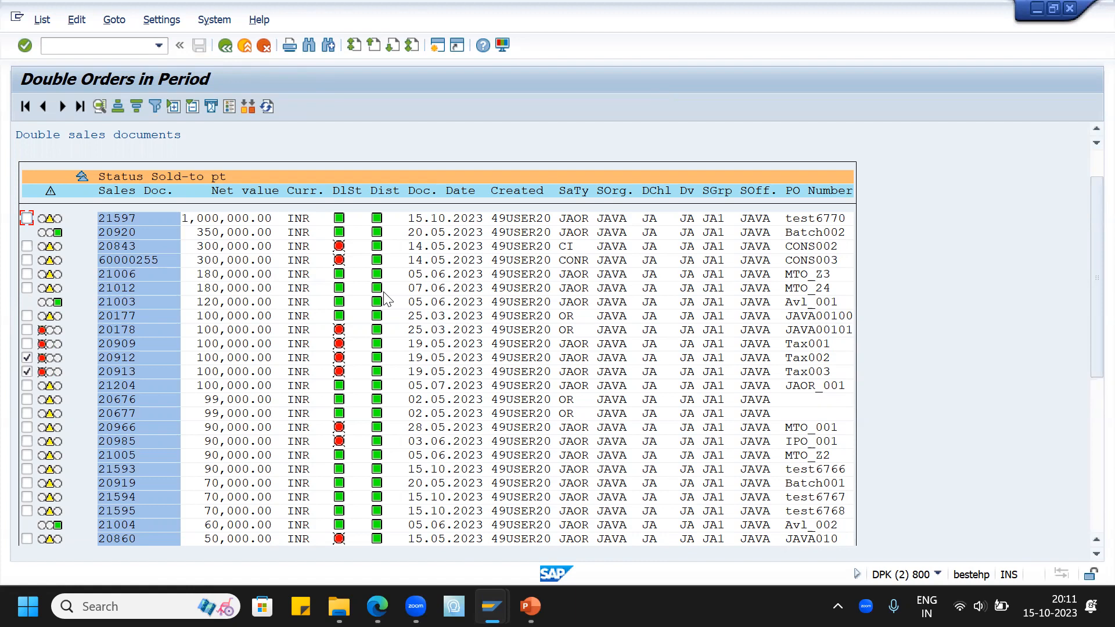
pyautogui.scroll(-2, 271, 308)
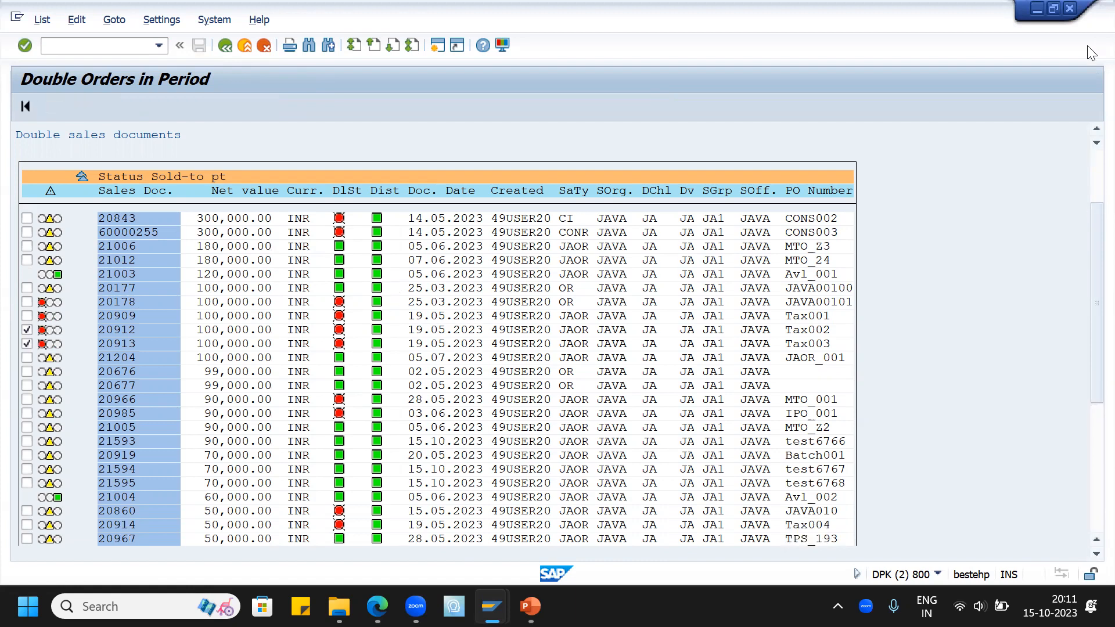
# Review the remaining double sales documents down to the end of the list, and exit the report back to SAP Easy Access.
pyautogui.scroll(-1, 1087, 249)
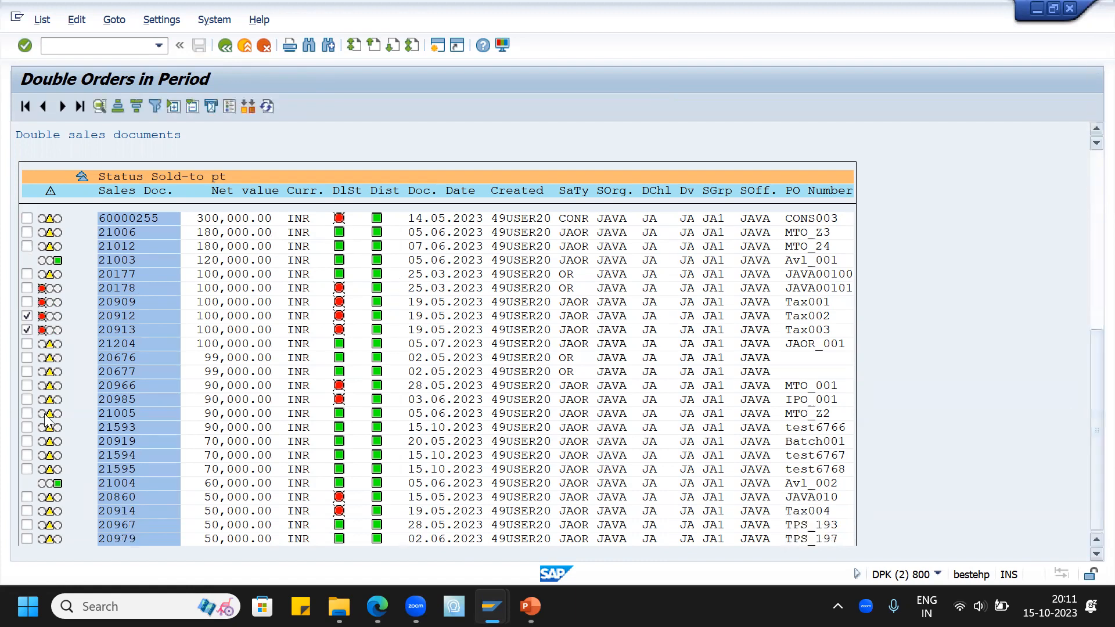
pyautogui.scroll(-5, 174, 349)
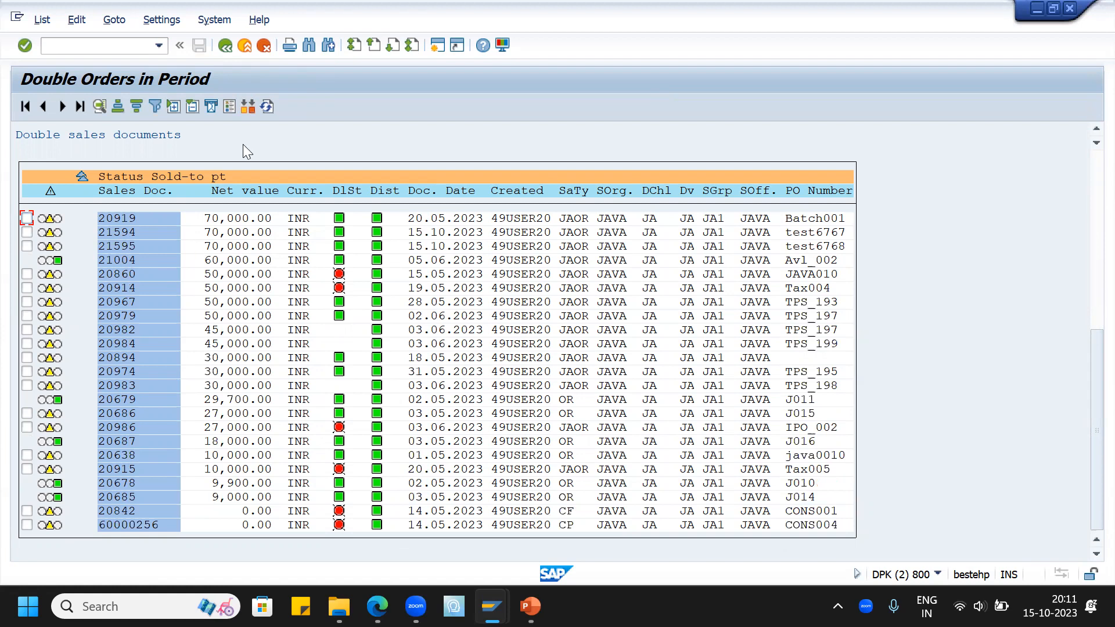
pyautogui.click(226, 44)
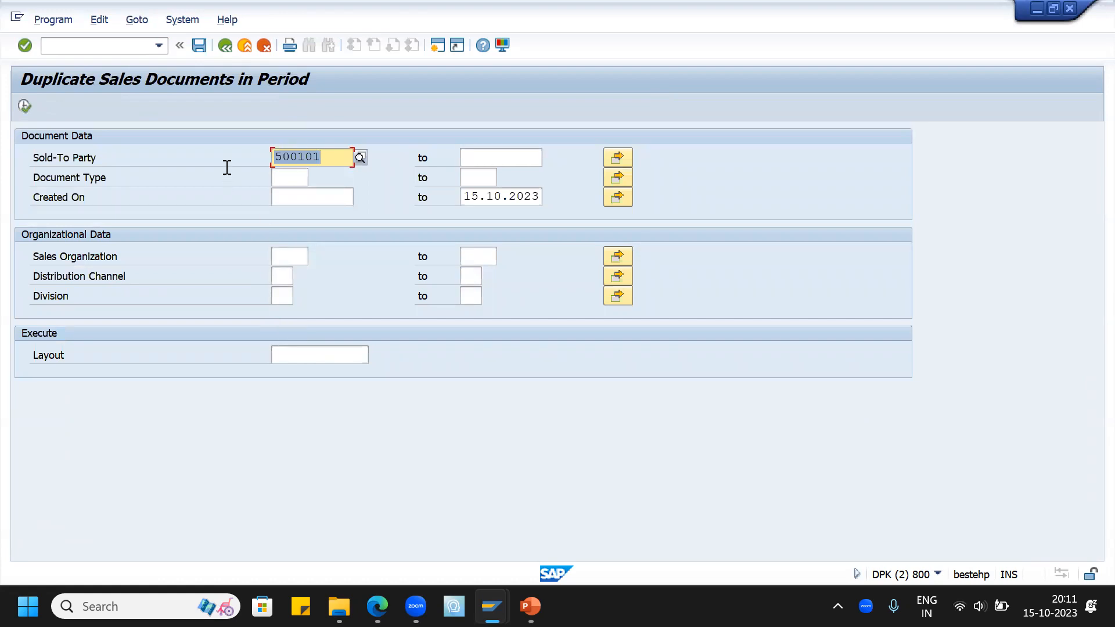
pyautogui.click(224, 45)
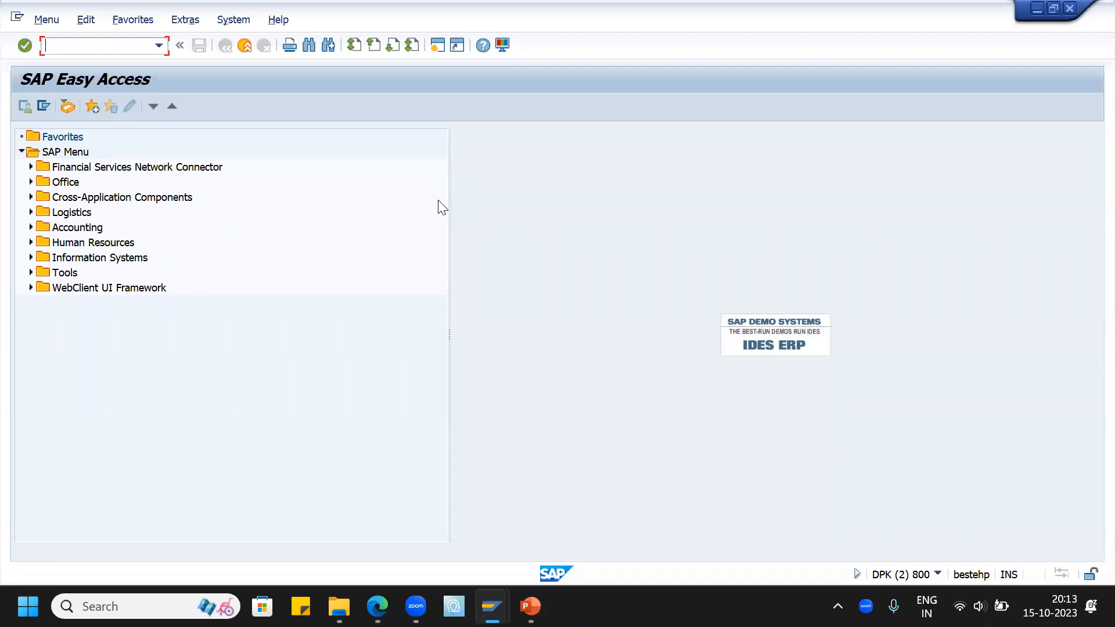
# Switch to PowerPoint and start the slide show of the SAP SD Sales Orders Reports presentation from its title slide.
pyautogui.click(530, 605)
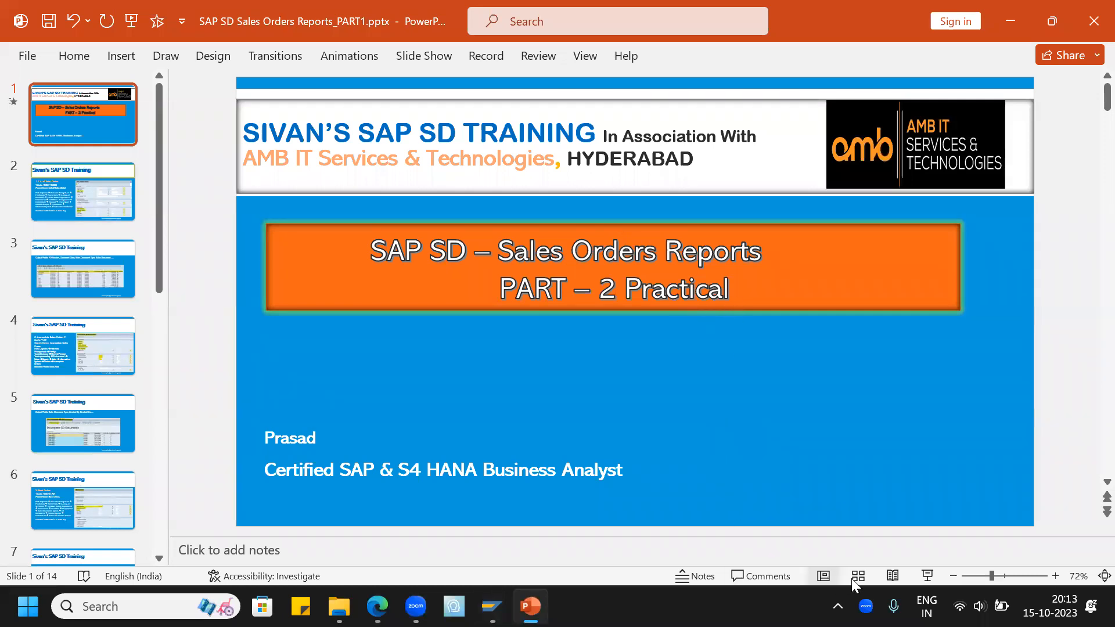
pyautogui.click(926, 575)
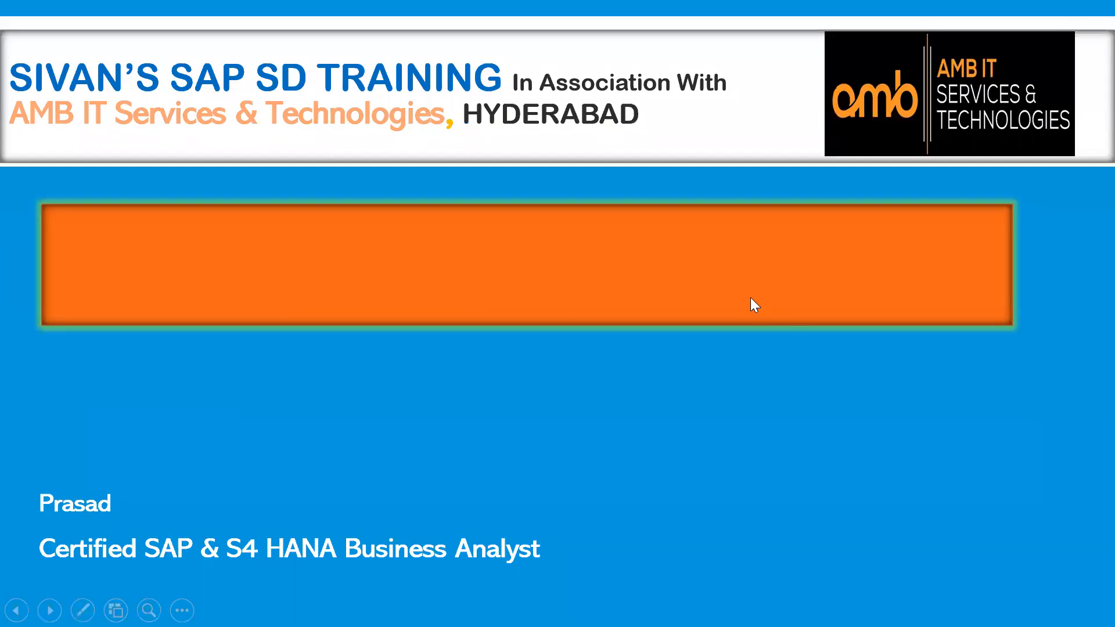